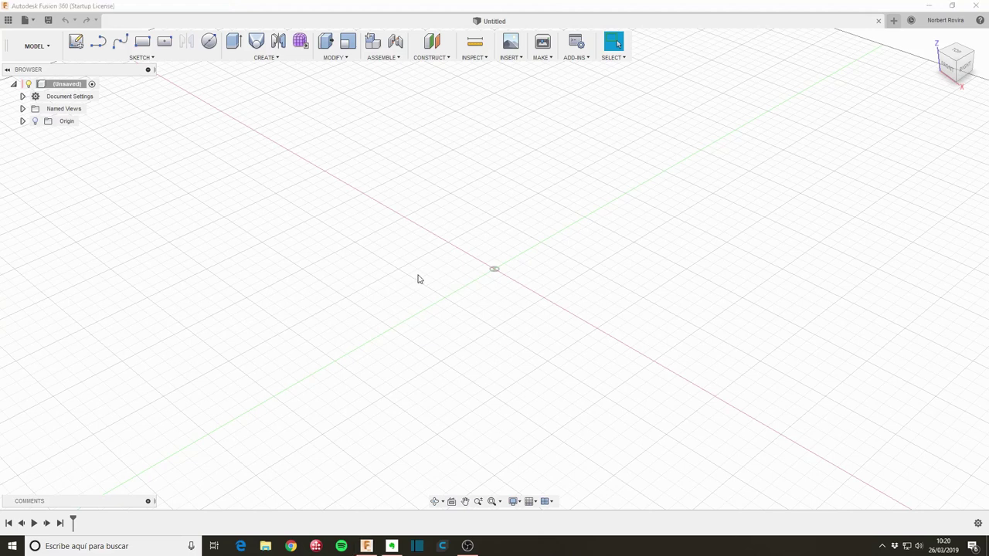
- On the XY ground plane, sketch a hexagon circumscribed about a 50 mm radius circle at the origin
key("s")
left_click(505, 315)
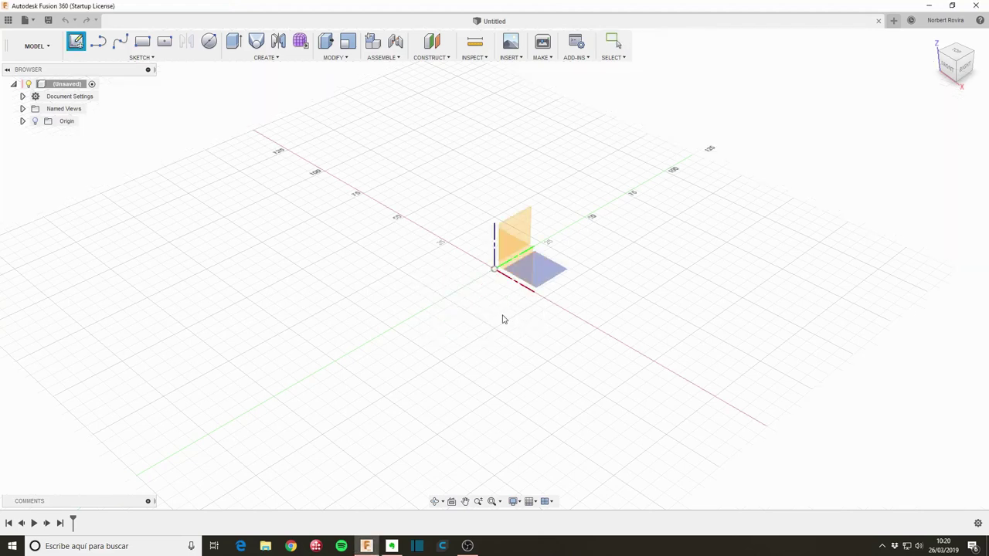
left_click(545, 272)
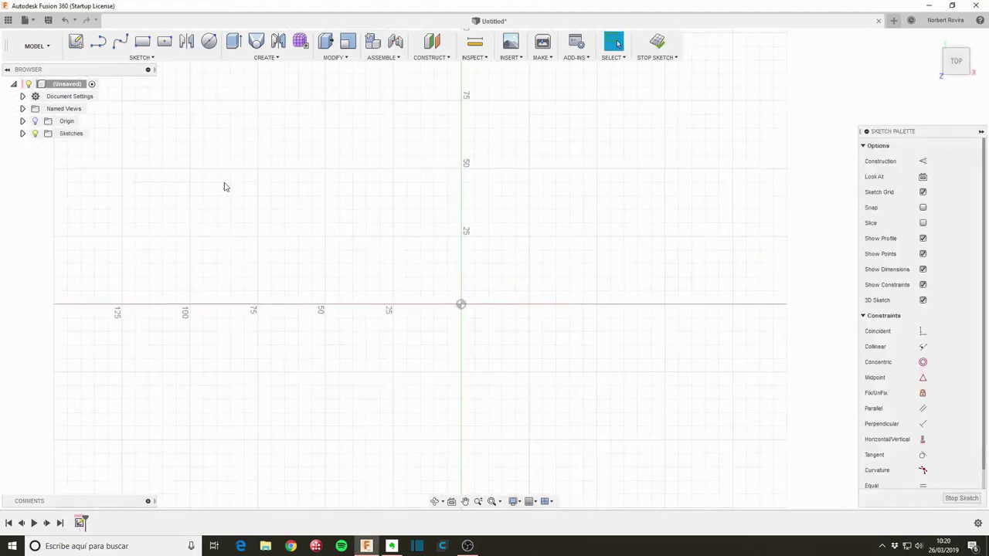
left_click(153, 59)
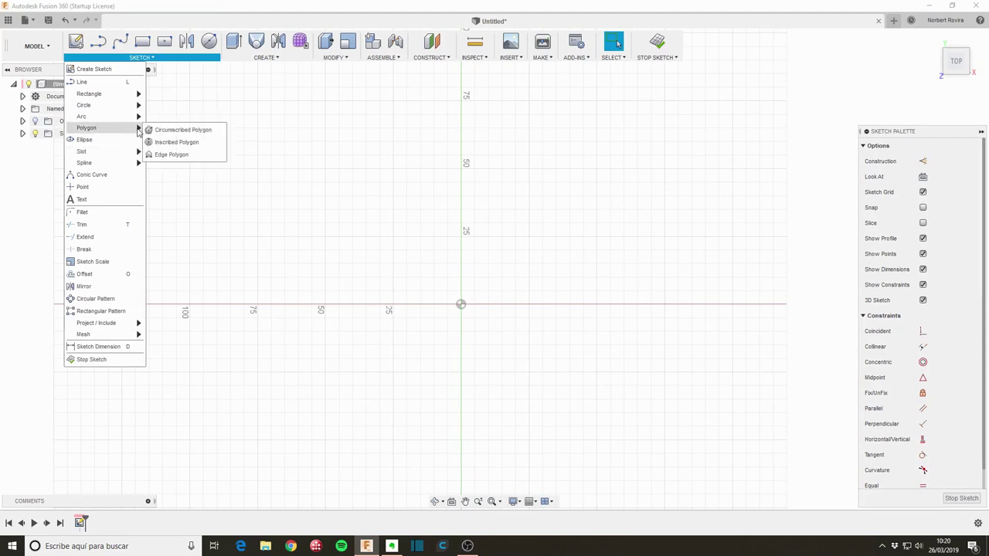
left_click(181, 129)
left_click(460, 304)
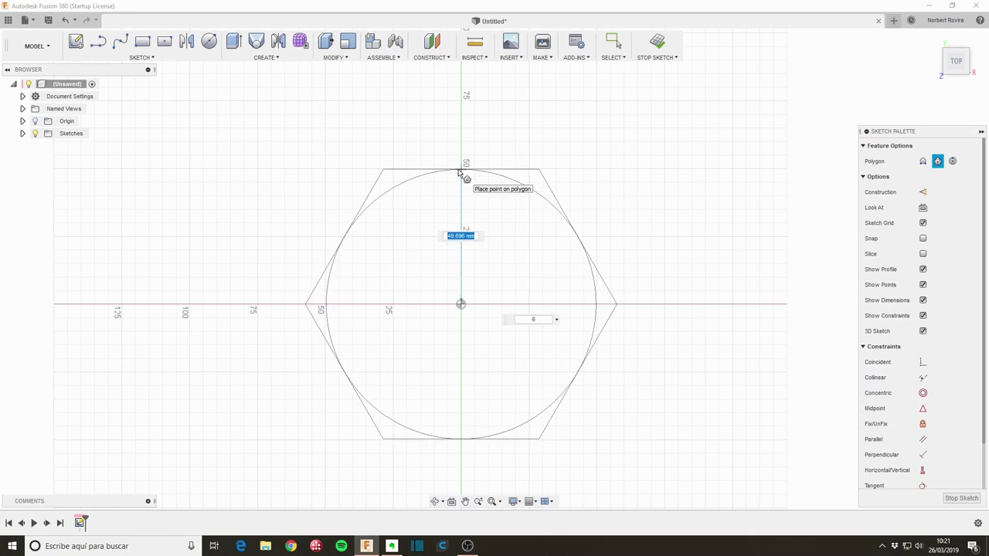
type("50")
key("Return")
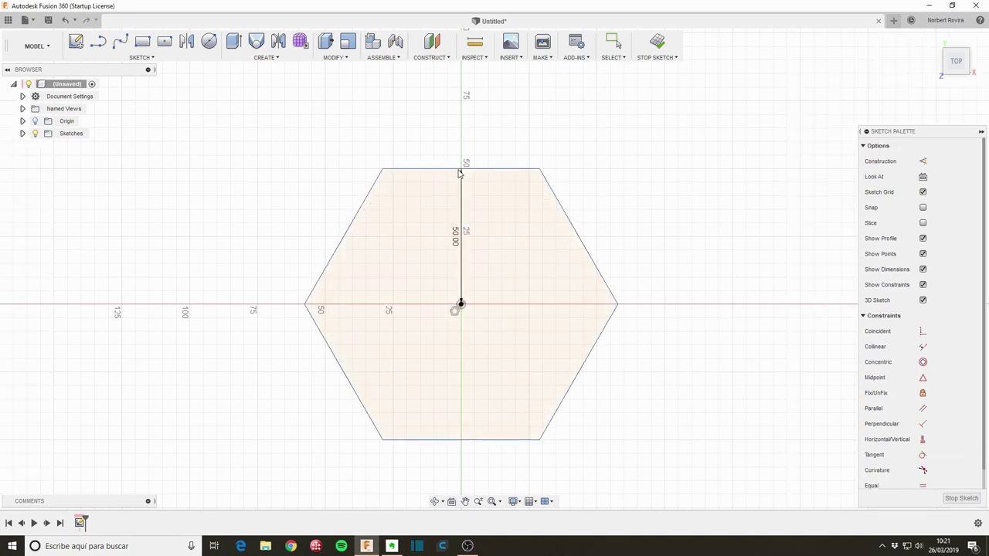
scroll(695, 317, "down", 1)
left_click(961, 498)
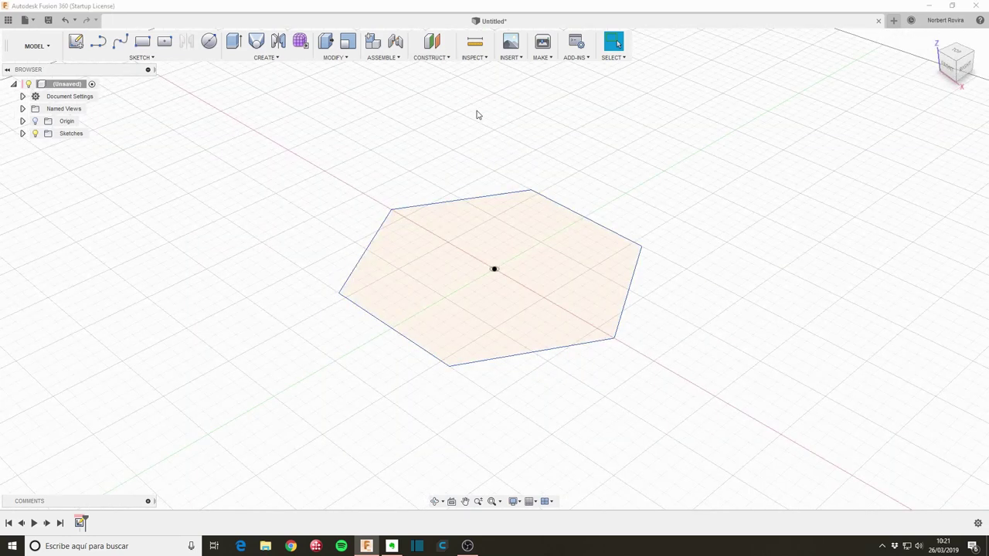
- Create an offset construction plane 100 mm above the ground plane
key("s")
key("Escape")
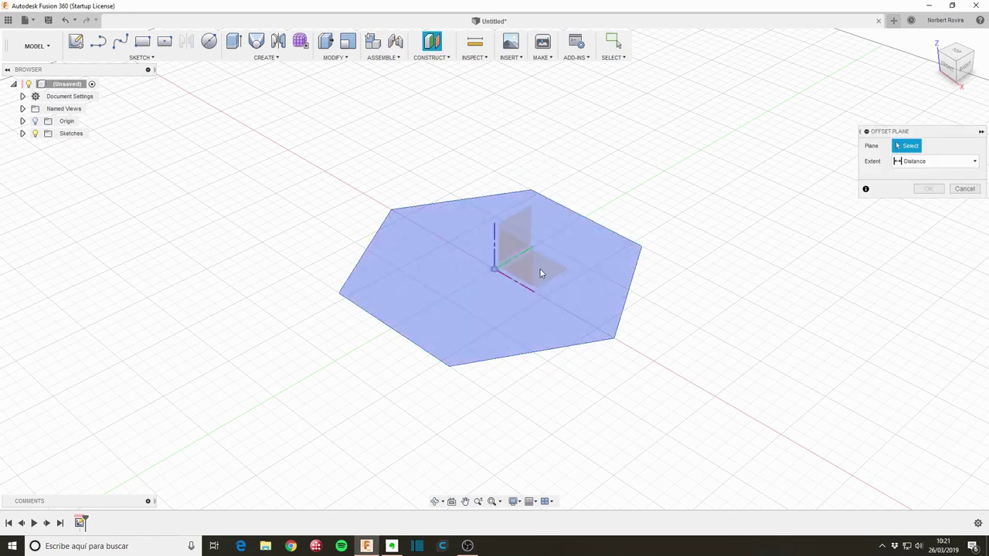
left_click(552, 272)
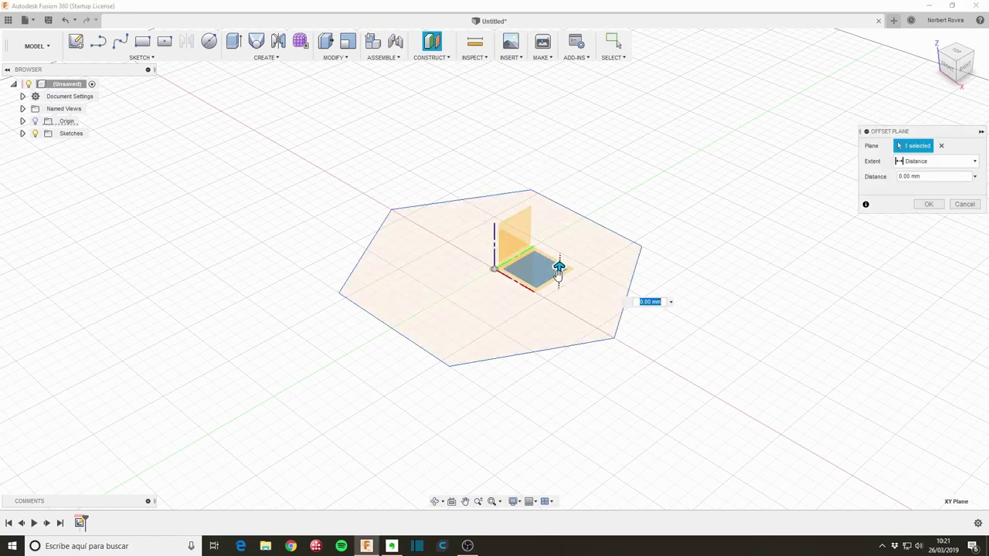
left_click_drag(562, 263, 593, 195)
scroll(593, 195, "down", 2)
left_click_drag(578, 139, 575, 111)
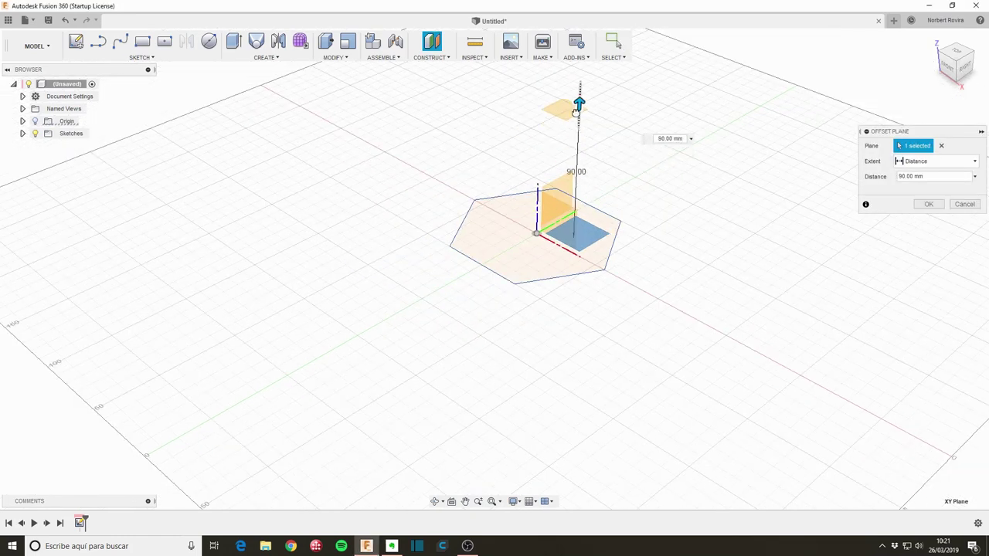
middle_click_drag(684, 139, 591, 176)
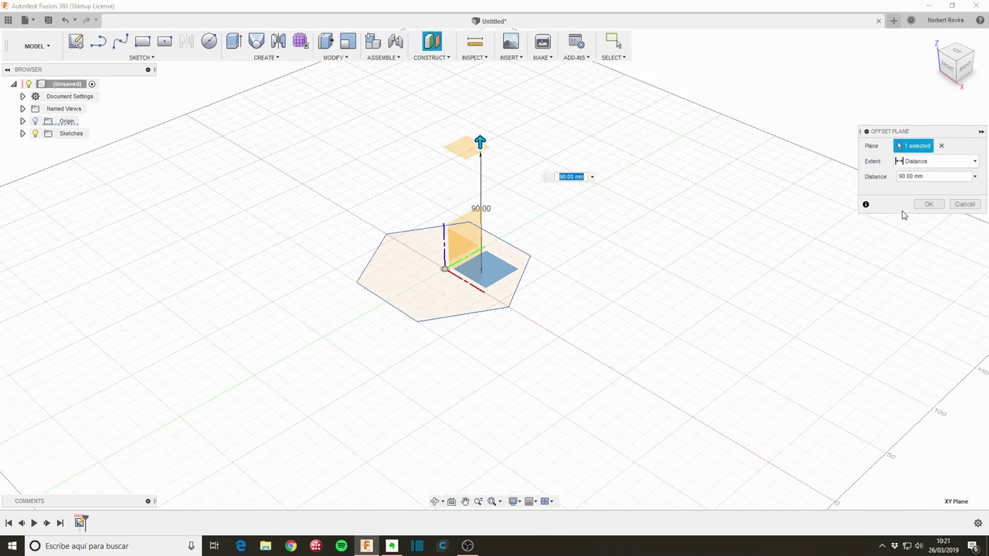
left_click_drag(479, 143, 480, 128)
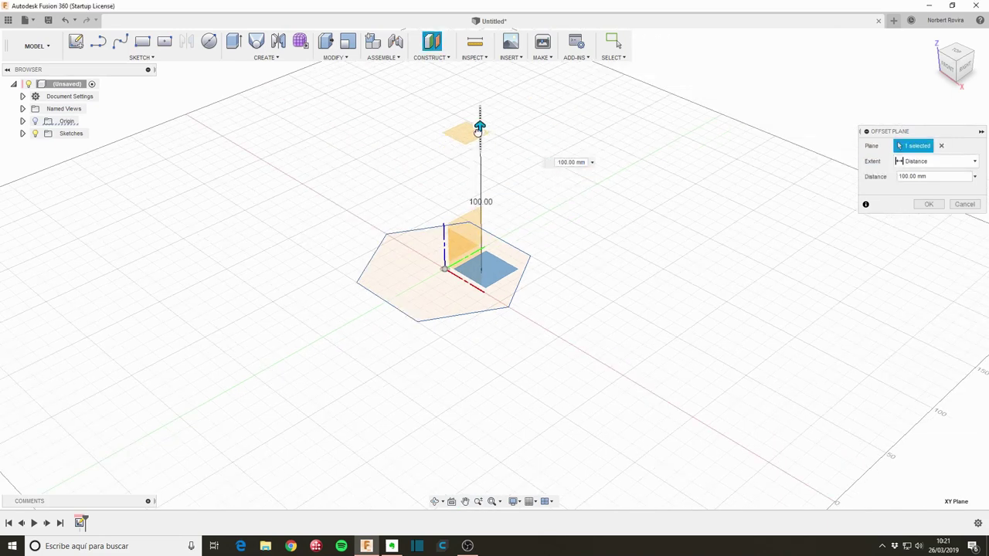
left_click(928, 204)
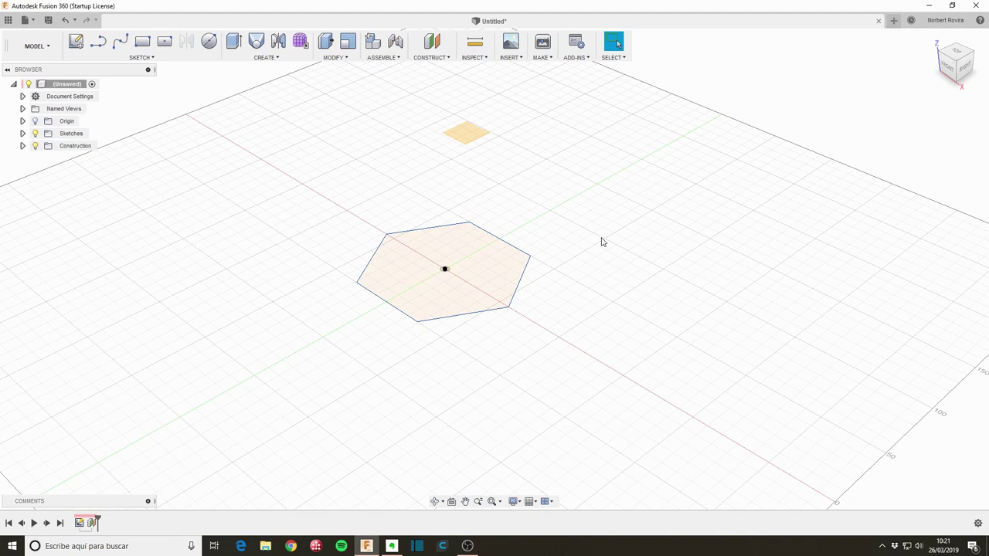
- On the 100 mm offset plane, sketch an origin-centred circle slightly wider than the hexagon
key("s")
left_click(689, 276)
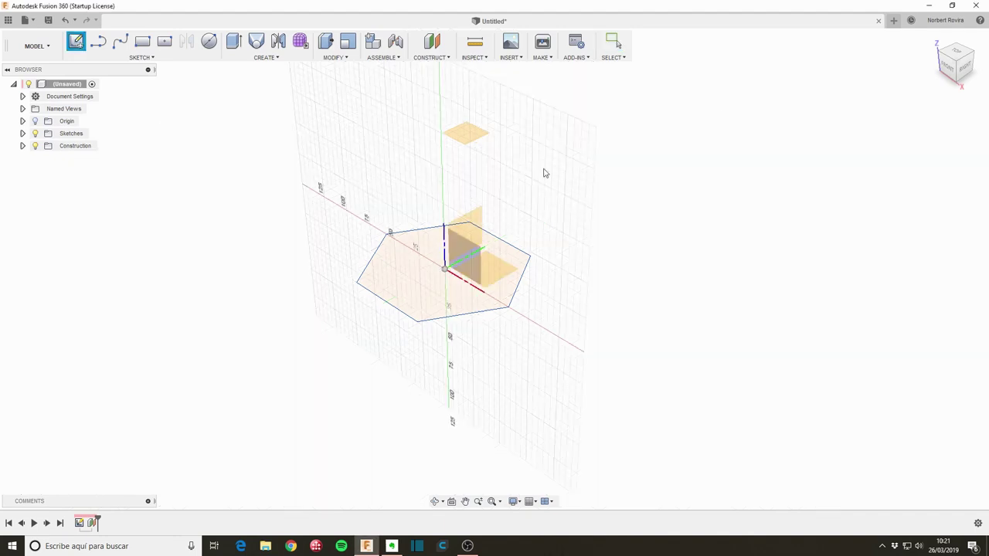
left_click(471, 139)
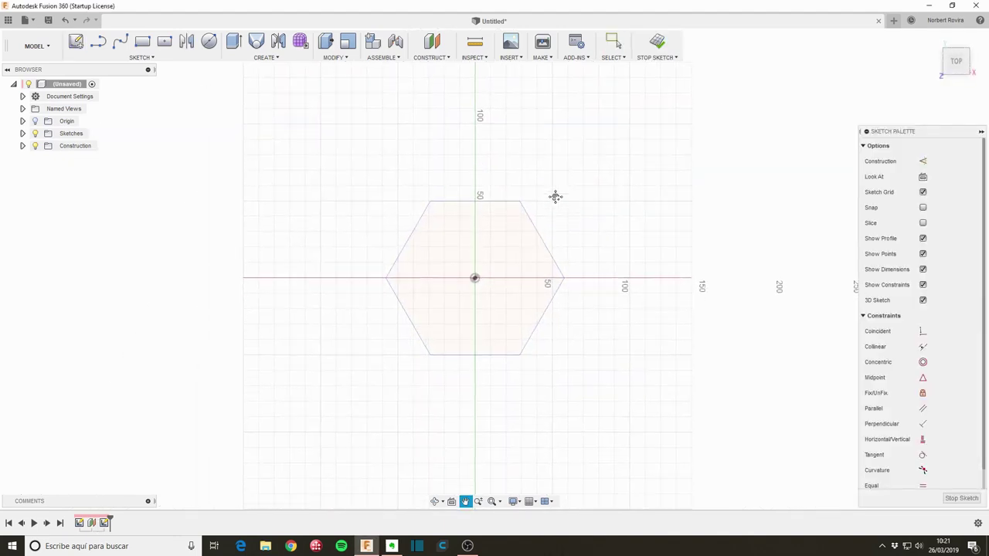
key("c")
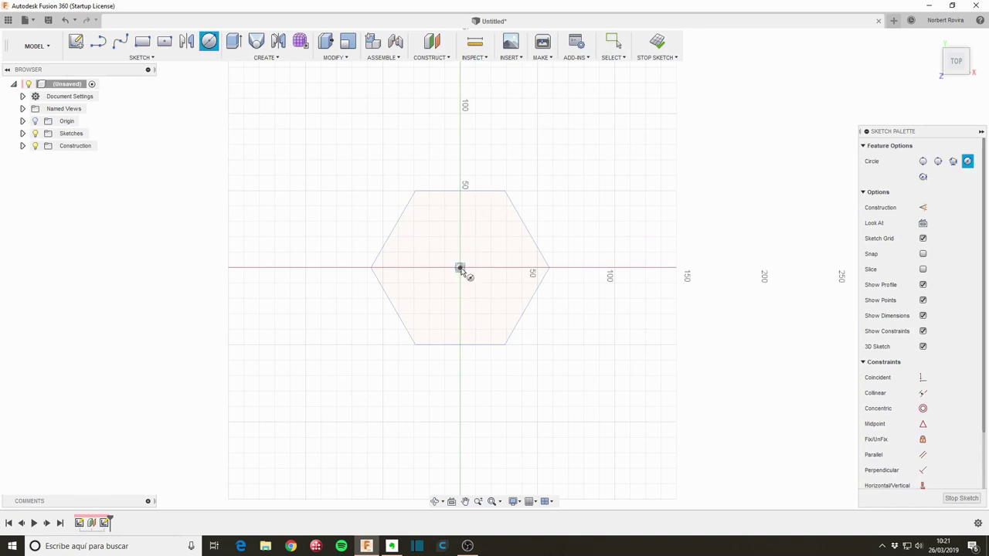
left_click(460, 269)
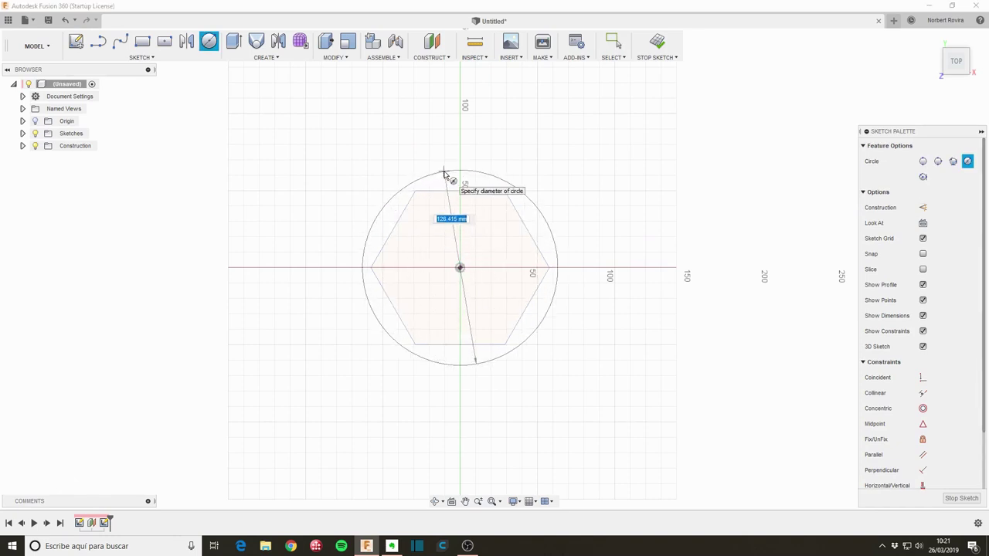
left_click(455, 173)
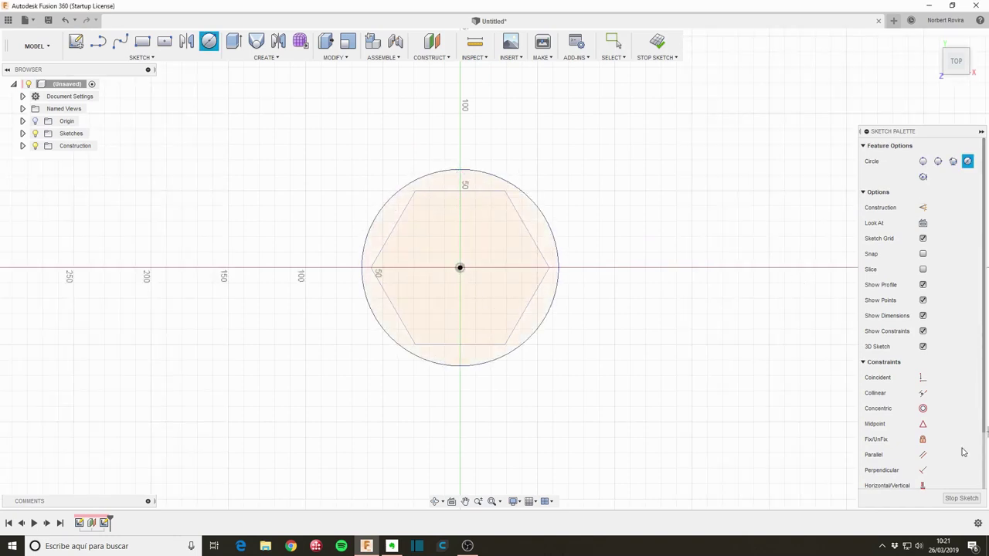
left_click(977, 501)
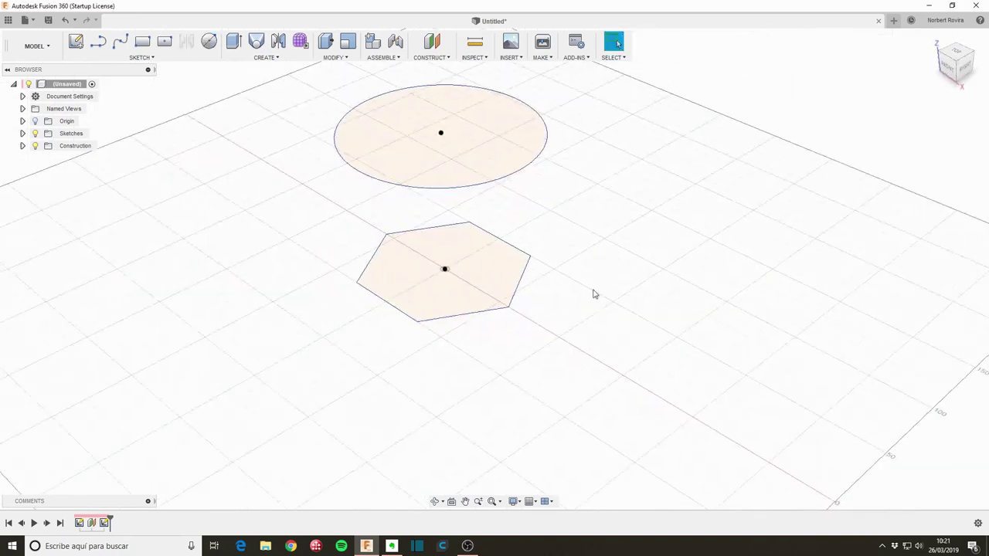
- Start a loft with the hexagon as Profile 1 and the circle as Profile 2
key("s")
left_click(647, 317)
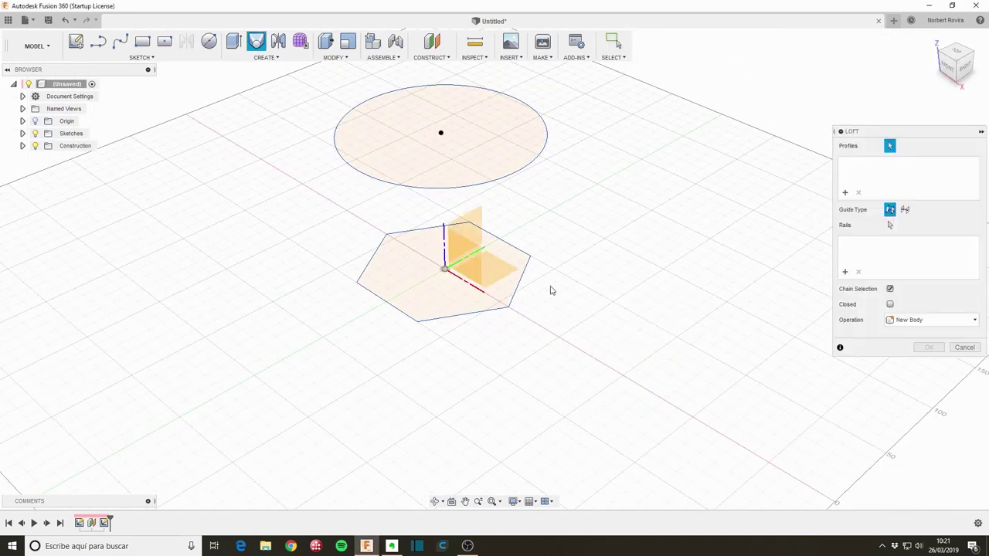
left_click(471, 299)
left_click(455, 175)
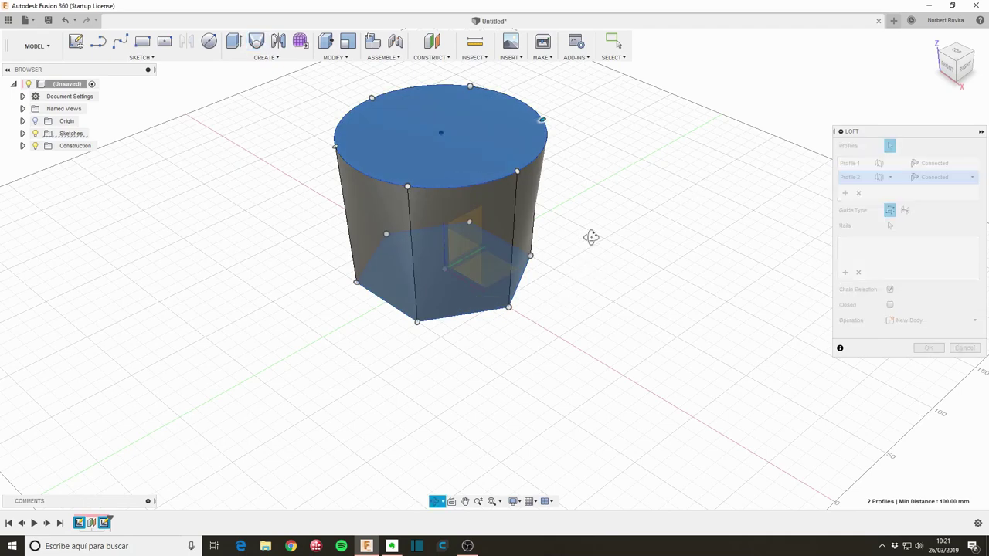
middle_click_drag(590, 236, 677, 213, "shift")
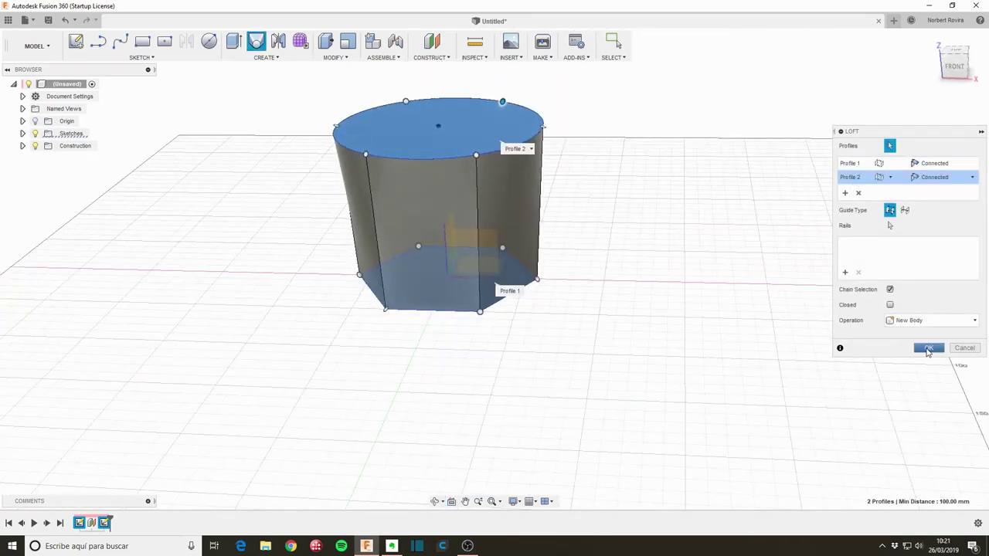
- Set the hexagon end condition to Direction with takeoff weight 1.5
left_click(942, 165)
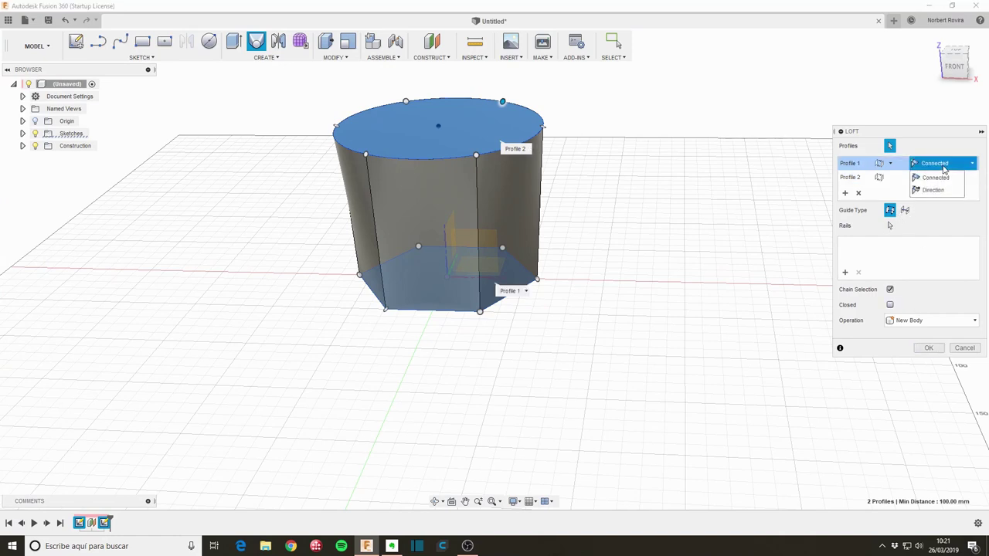
left_click(947, 190)
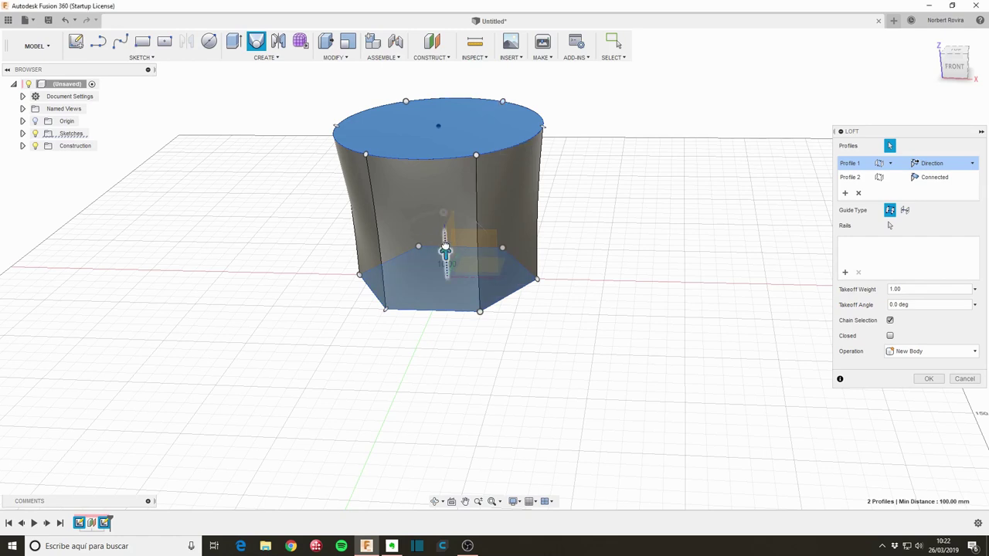
mouse_move(444, 249)
left_mouse_down()
mouse_move(443, 224)
mouse_move(444, 236)
left_mouse_up()
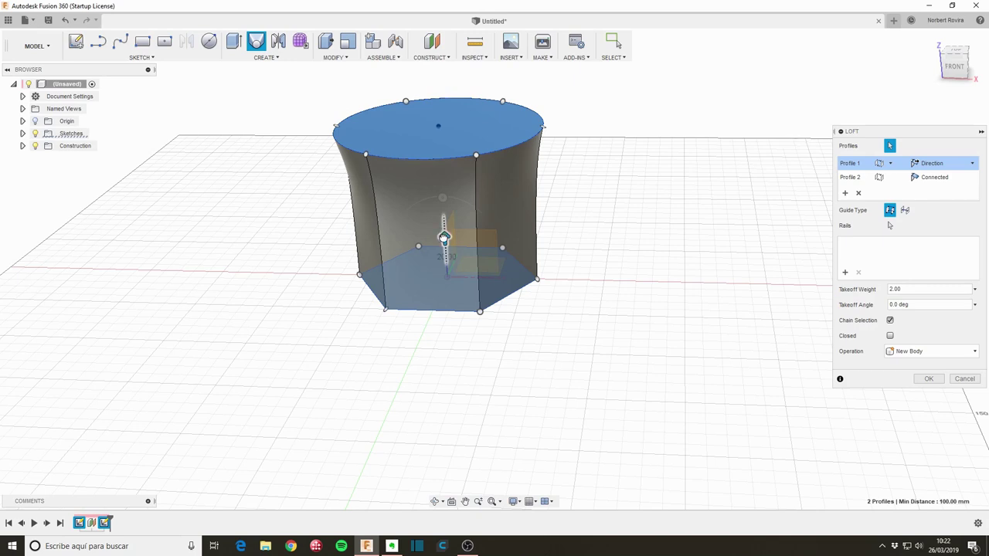
left_click_drag(444, 237, 445, 249)
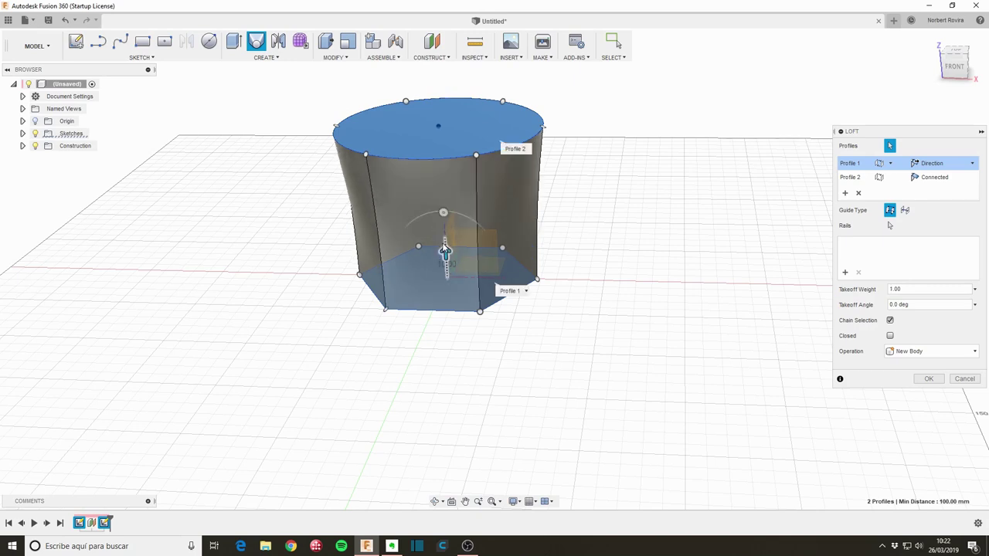
left_click(915, 286)
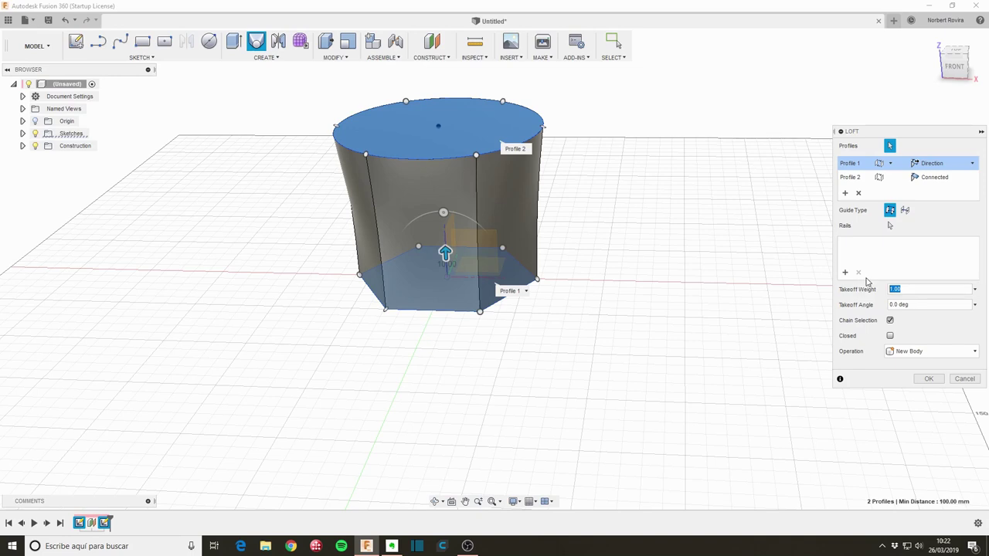
type("1.5")
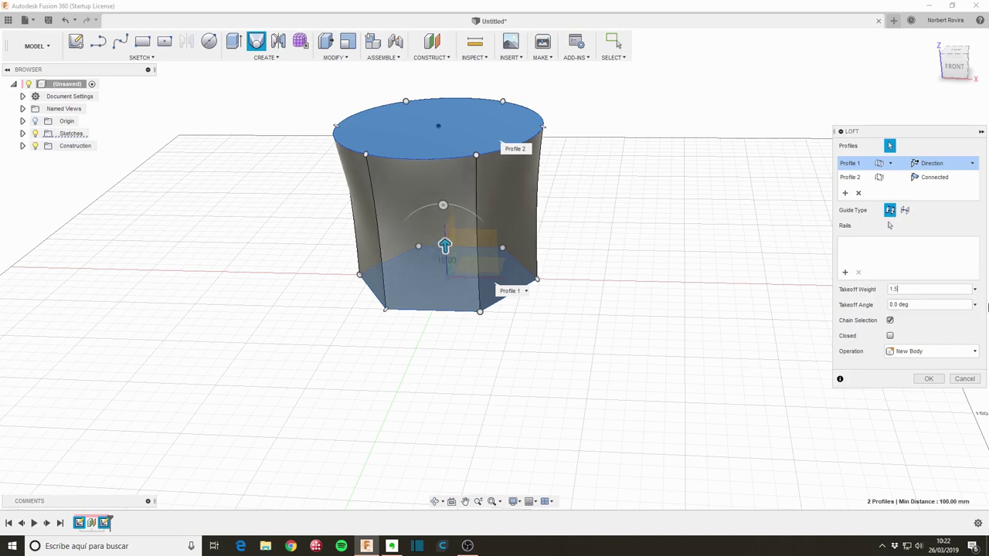
- Set the takeoff angle to -5 degrees and create the lofted body
left_click(932, 306)
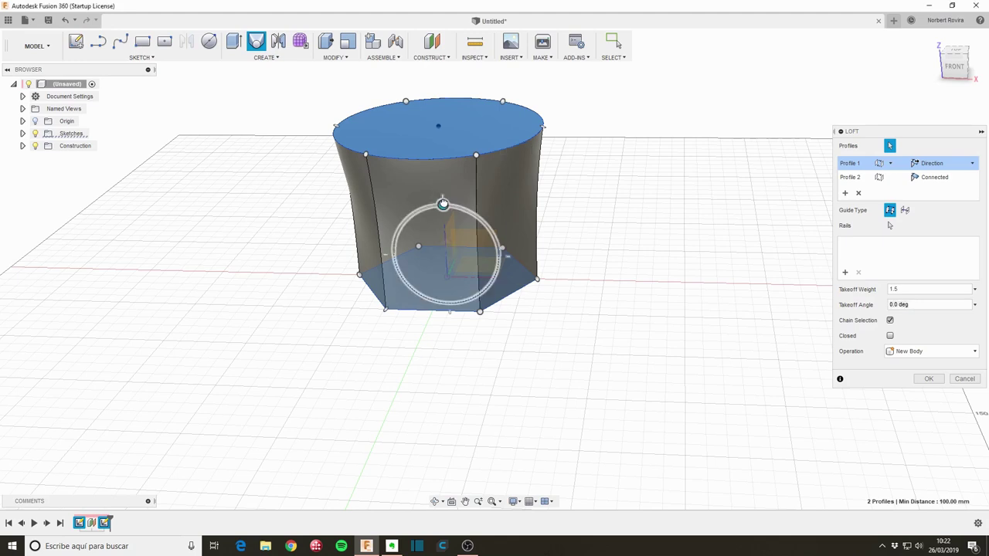
left_click_drag(443, 204, 443, 204)
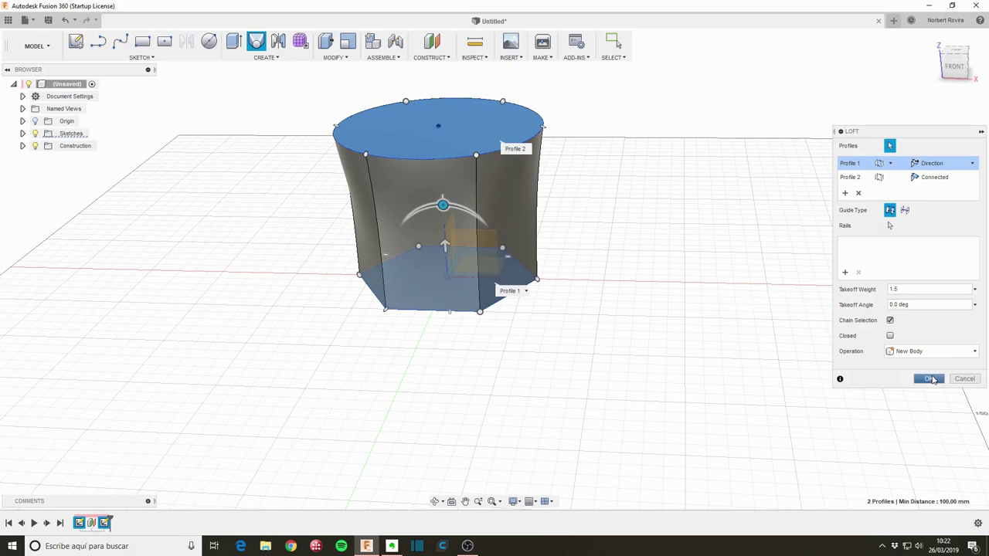
left_click(929, 379)
mouse_move(509, 273)
middle_mouse_down("shift")
mouse_move(608, 241)
mouse_move(596, 216)
middle_mouse_up("shift")
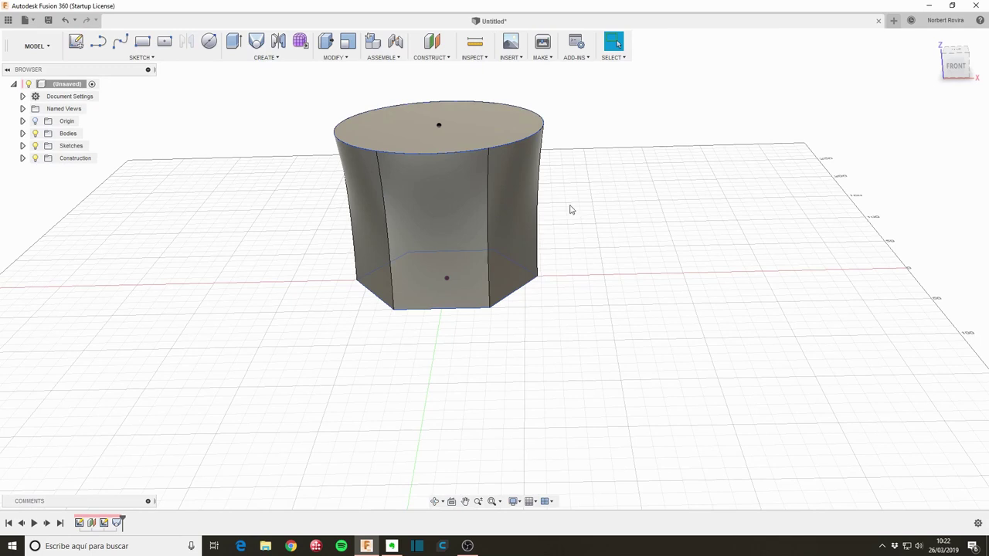
key("s")
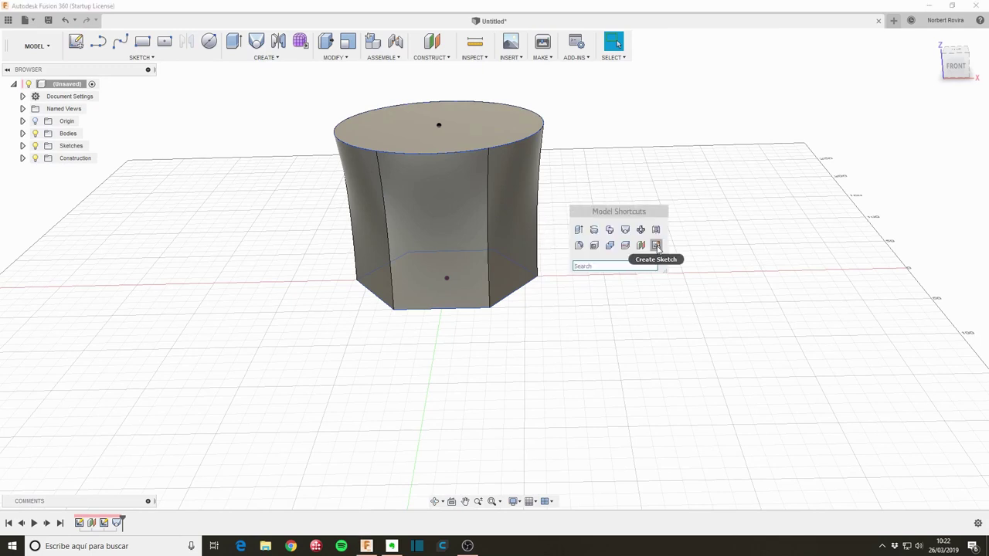
- Start a sketch on the front XZ plane and project the body's top edge and three bottom edges
left_click(656, 246)
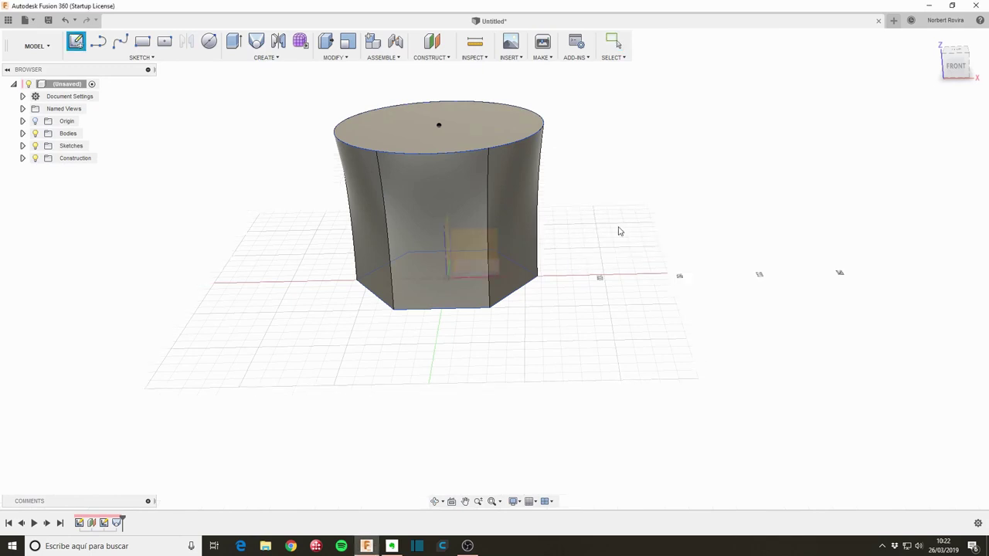
left_click(484, 251)
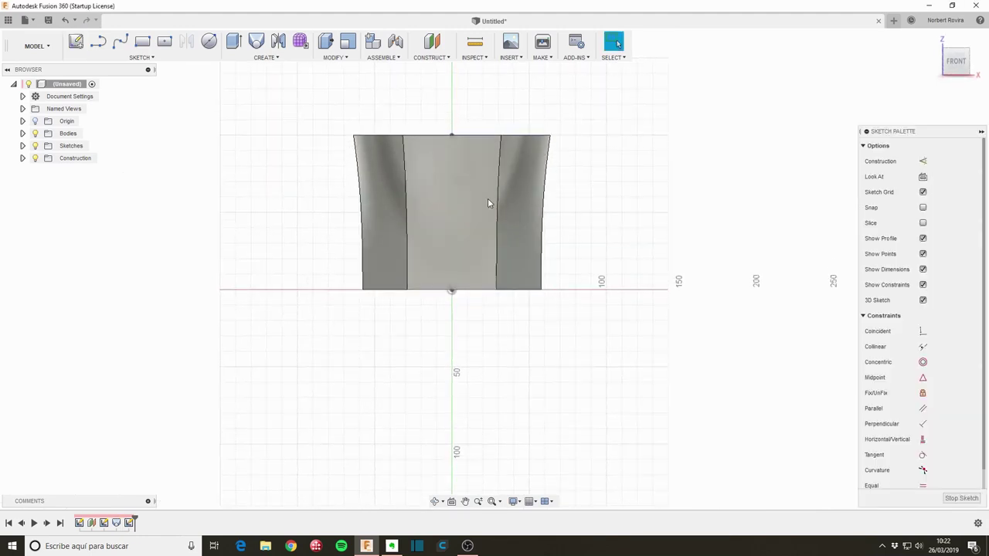
left_click_drag(591, 168, 552, 210)
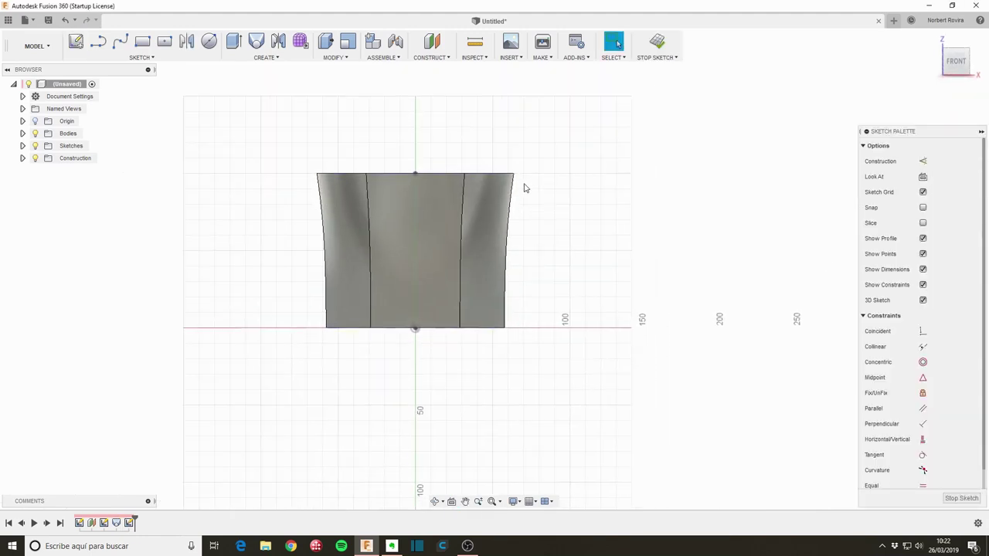
key("p")
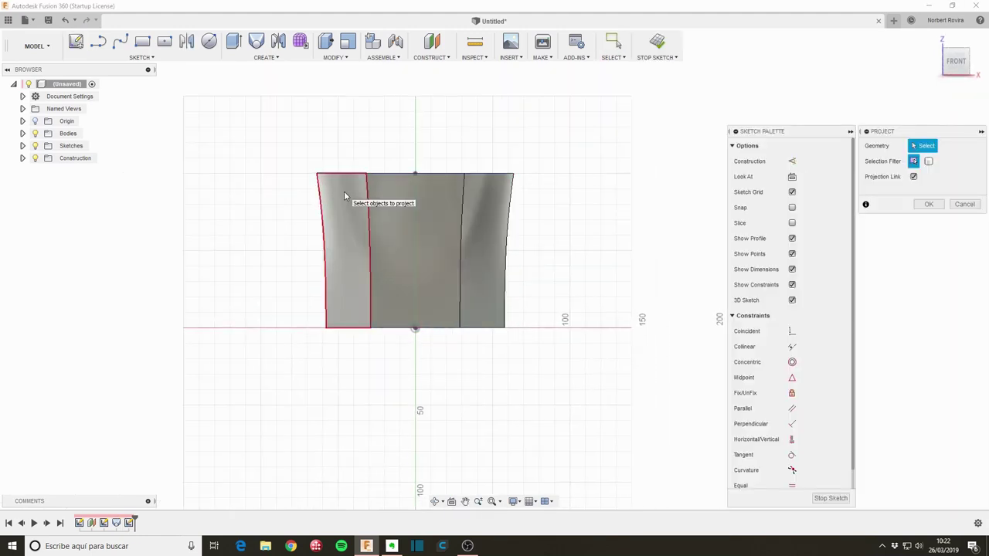
left_click(497, 174)
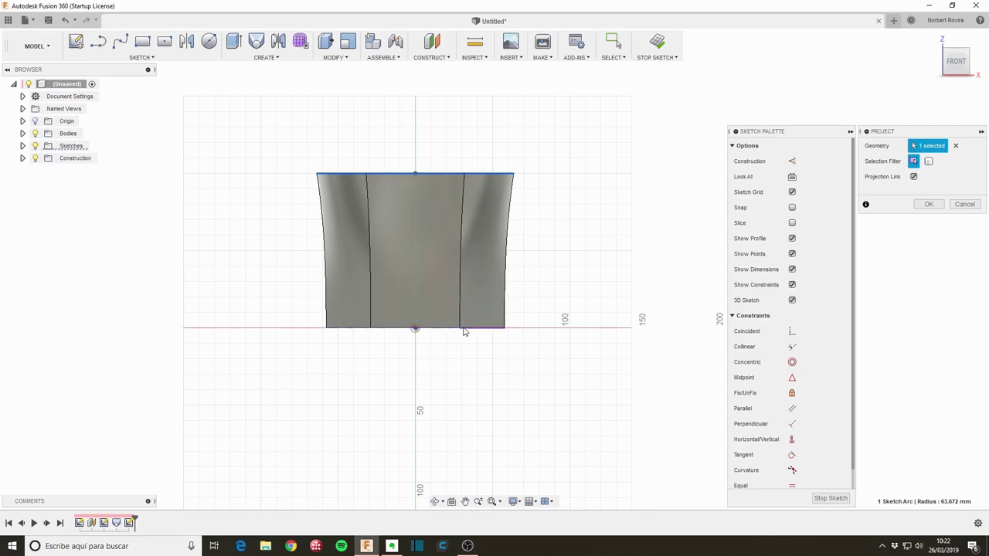
left_click(474, 328)
left_click(350, 331)
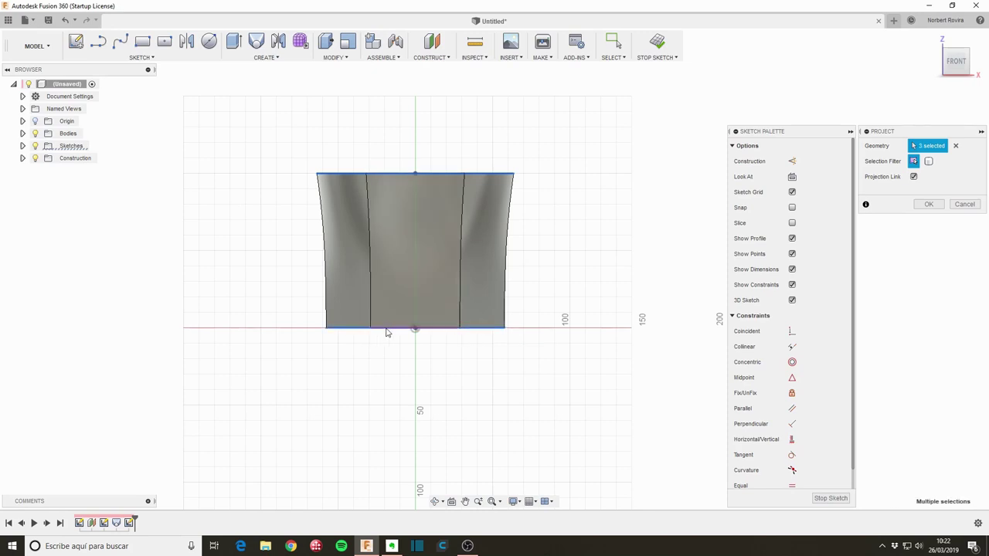
left_click(389, 331)
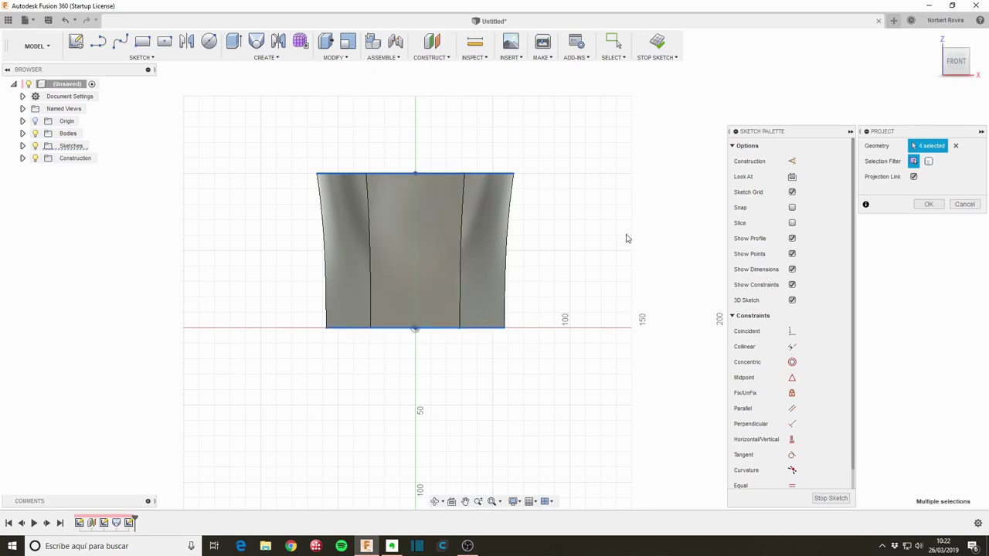
left_click(929, 205)
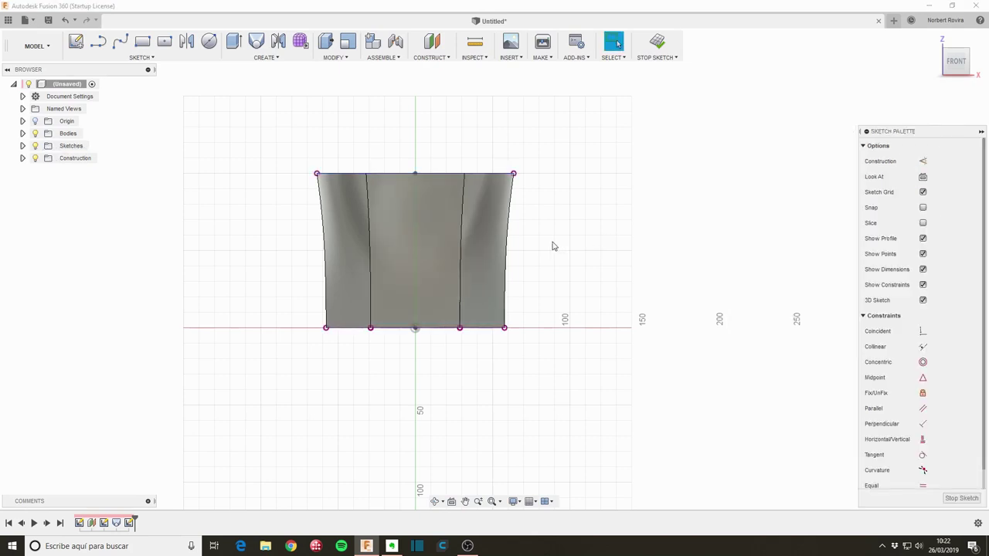
key("s")
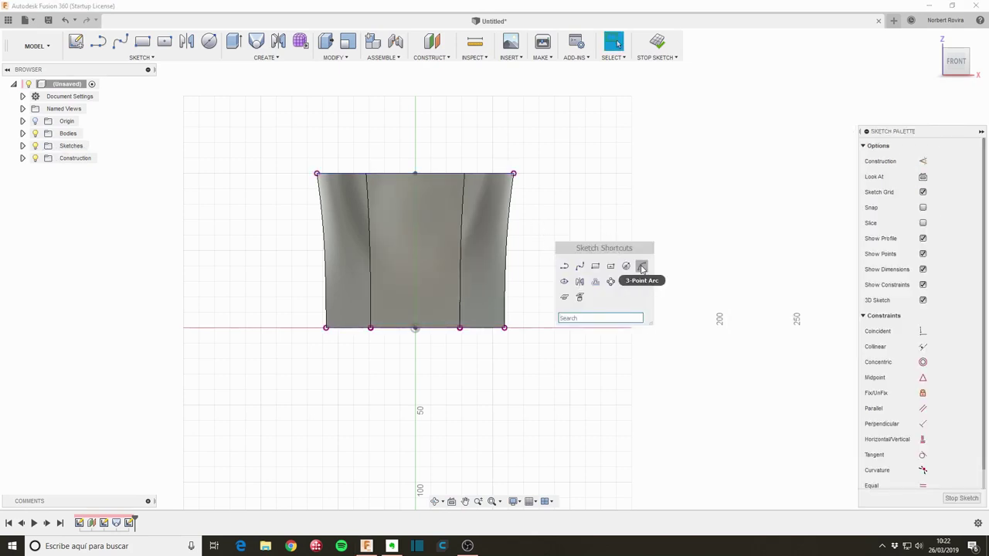
left_click(641, 268)
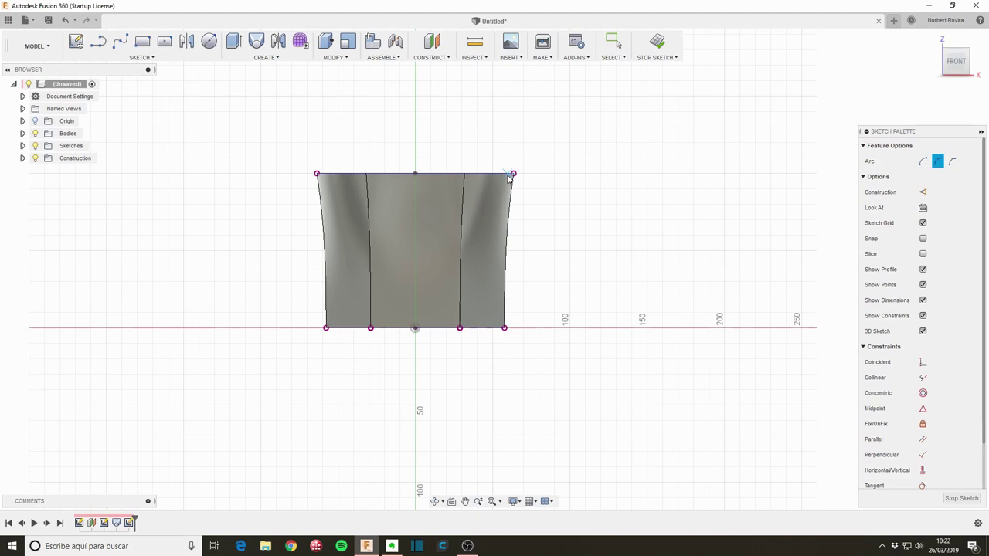
left_click(510, 175)
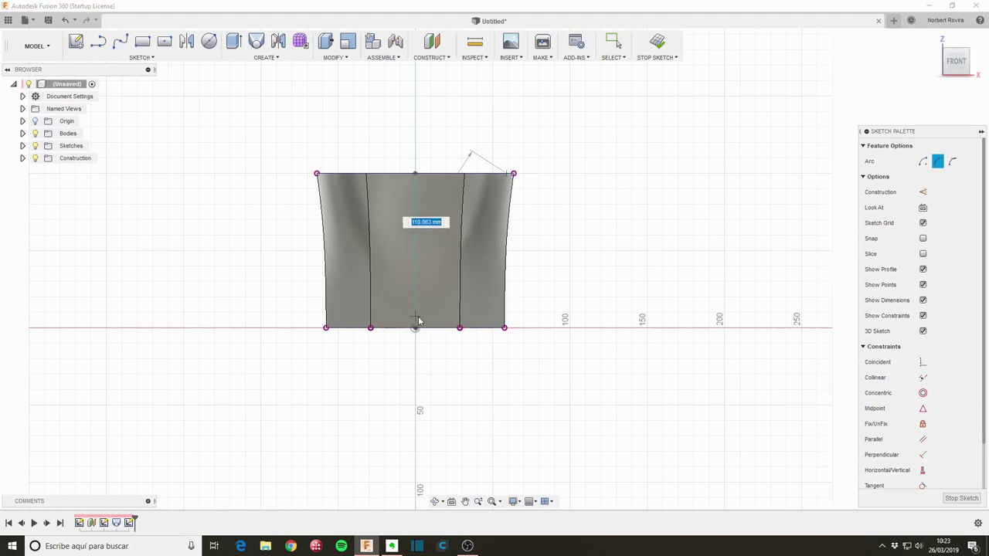
key("Escape")
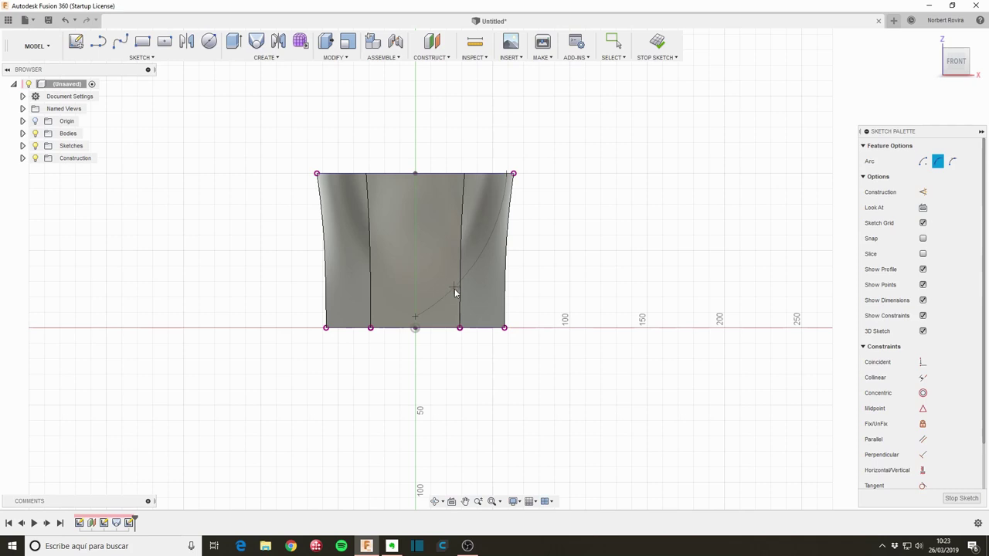
left_click(416, 317)
key("Escape")
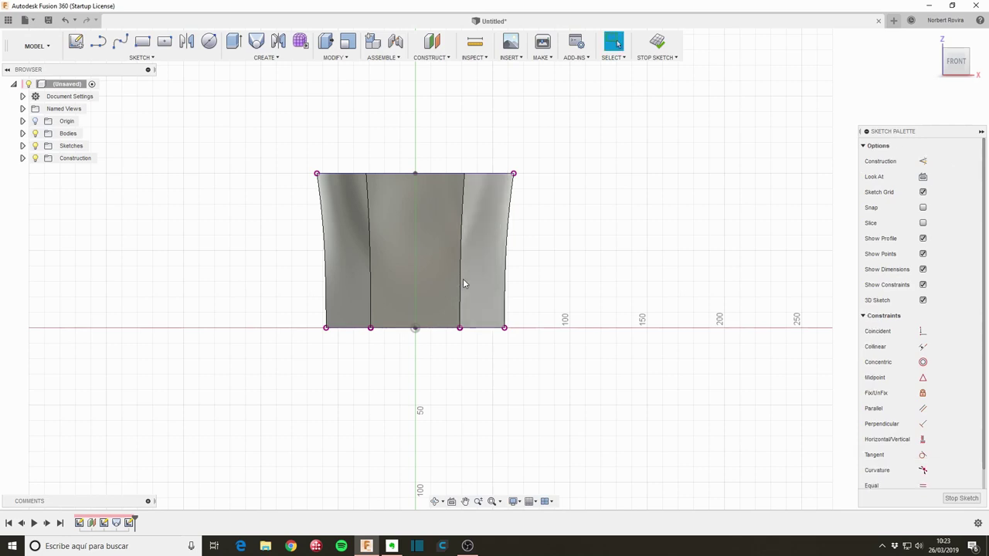
key("s")
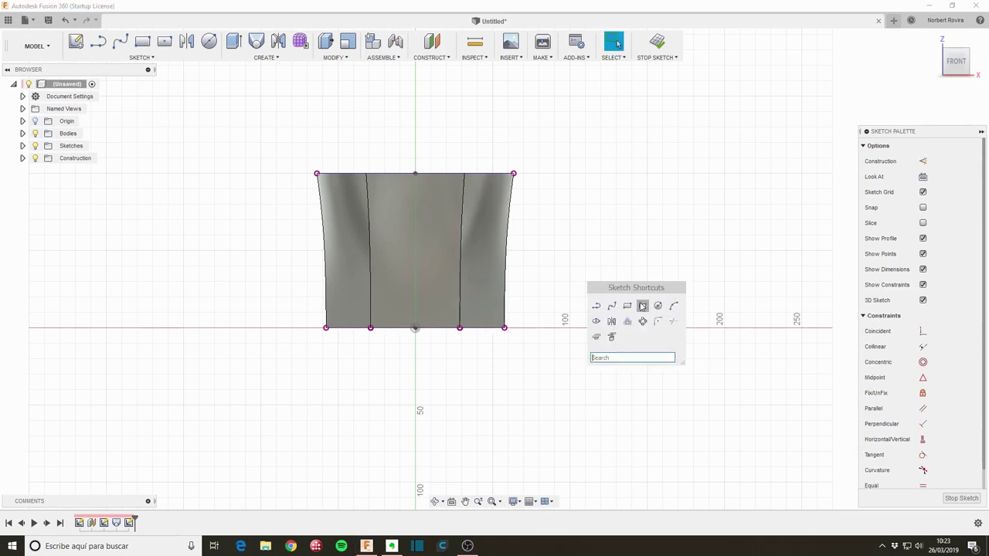
- Draw a spline from the top-right corner down to the centre axis
left_click(611, 305)
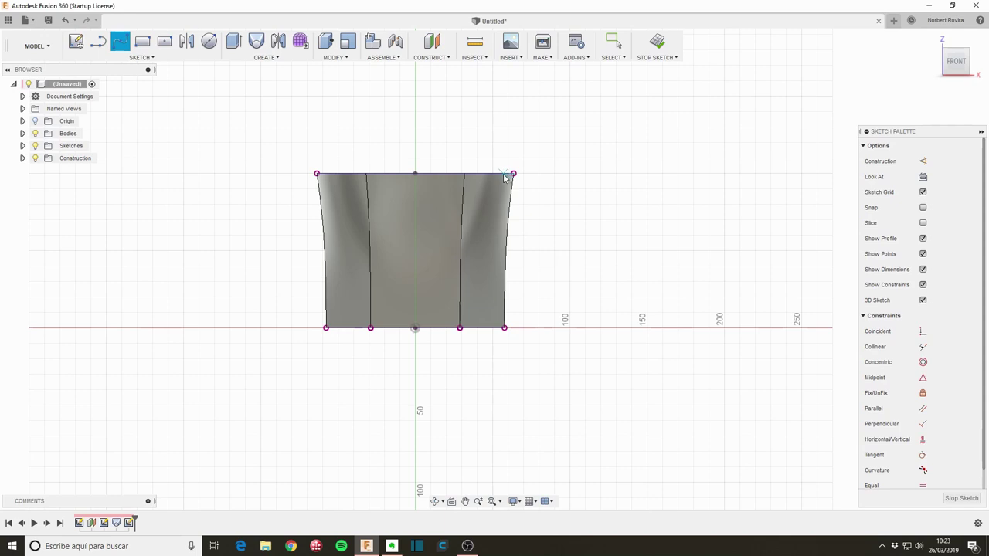
left_click(416, 319)
left_click(437, 330)
key("Escape")
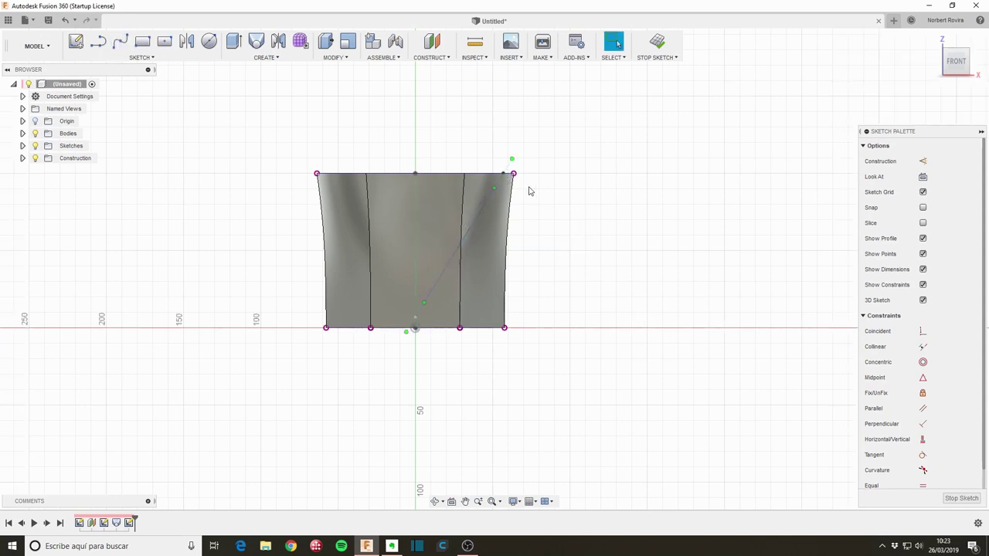
scroll(526, 191, "up", 3)
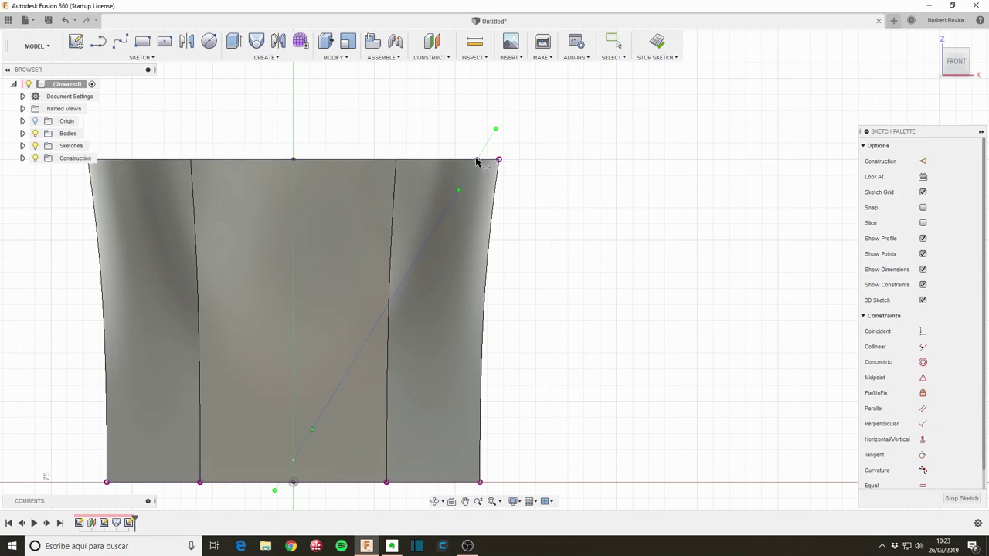
- Select the top horizontal sketch line to dimension it, then cancel the dimension
left_click(494, 163)
left_click(498, 161)
left_click(501, 163)
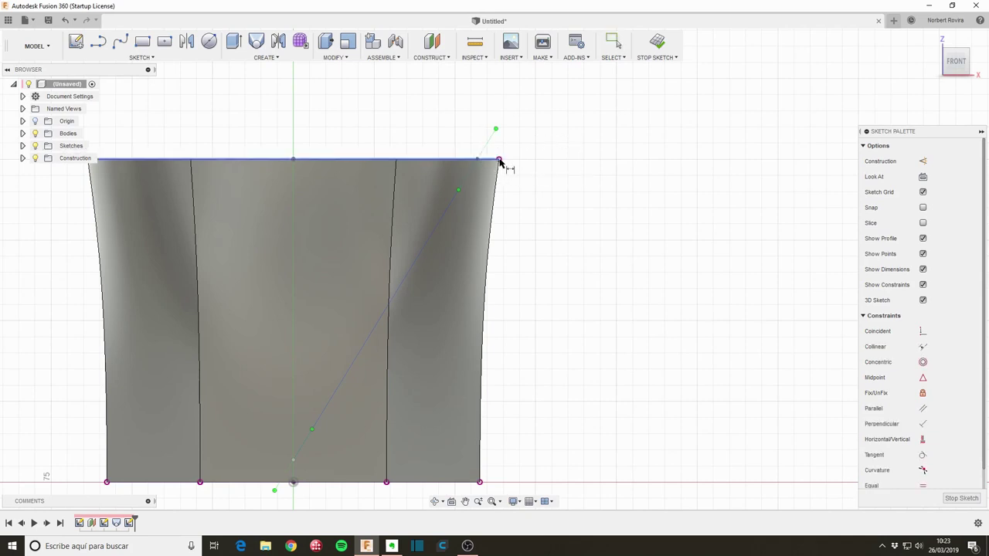
left_click(501, 162)
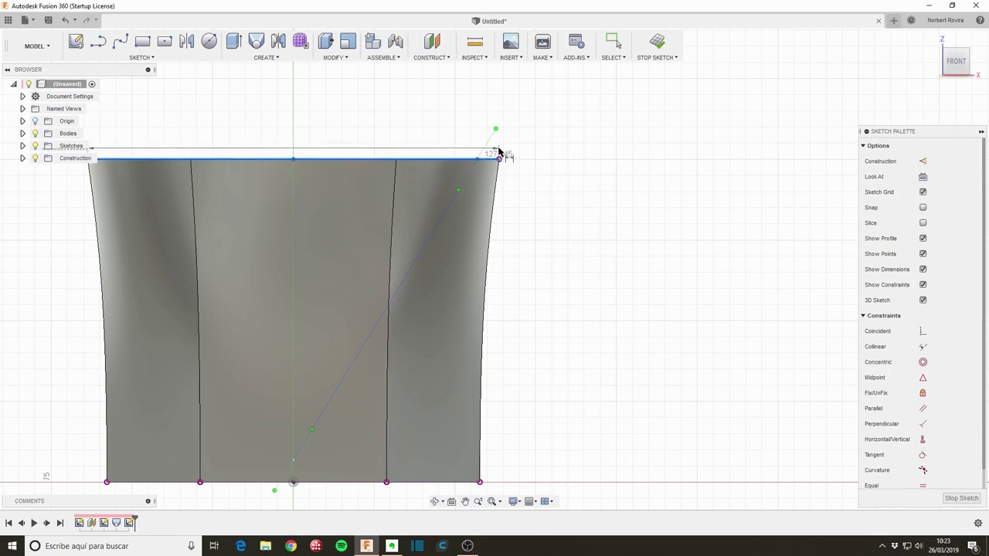
key("Escape")
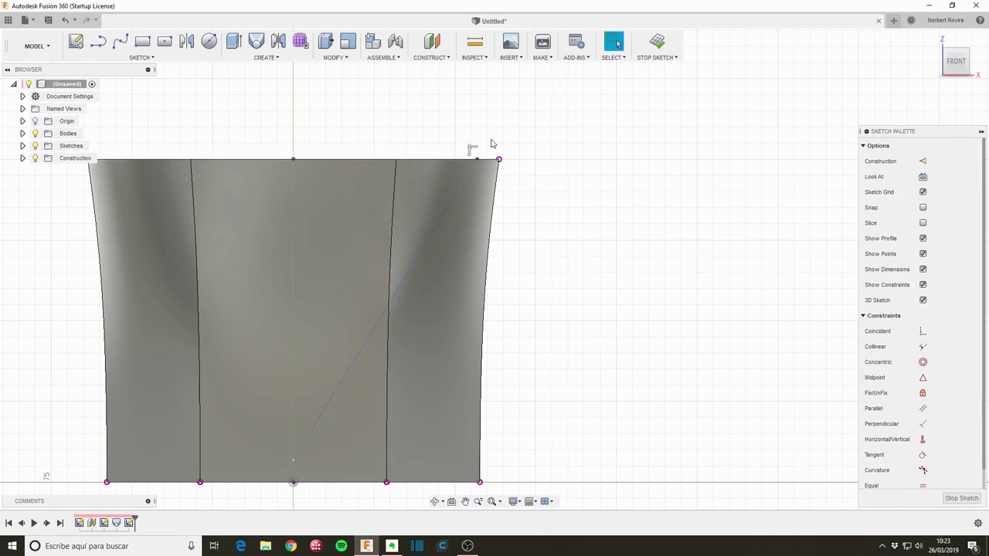
- Hide the solid body and dimension a 3 mm gap between the spline's top end and the top line's corner
left_click(35, 133)
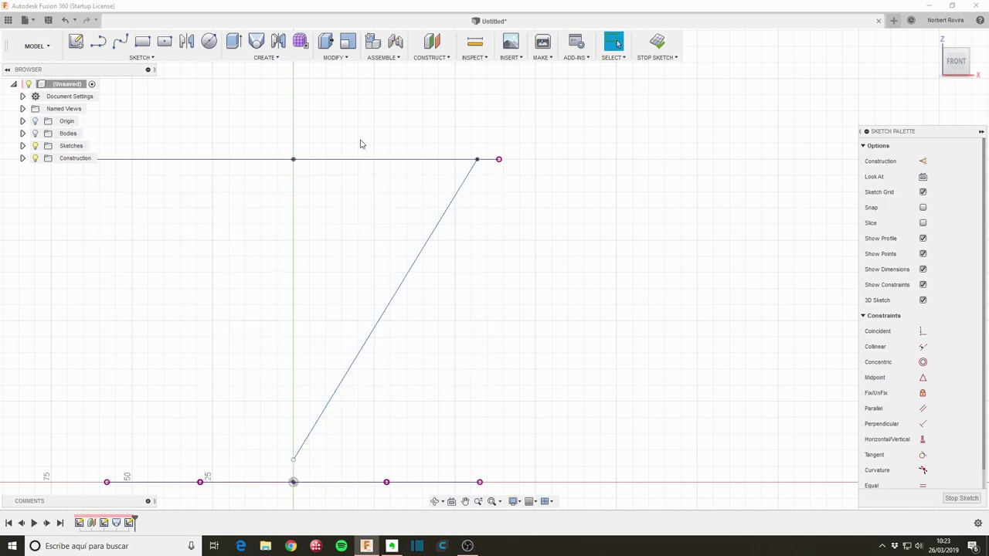
key("d")
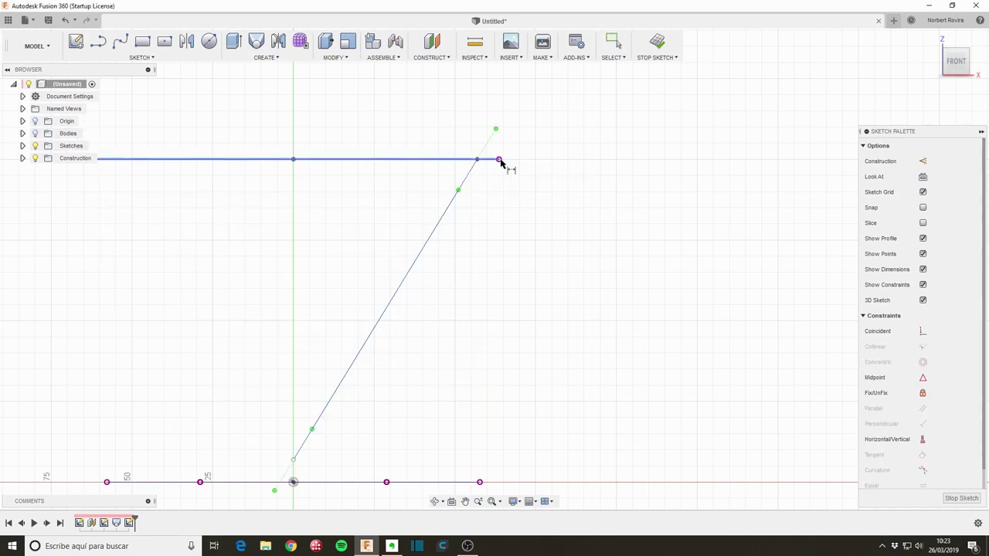
left_click(477, 160)
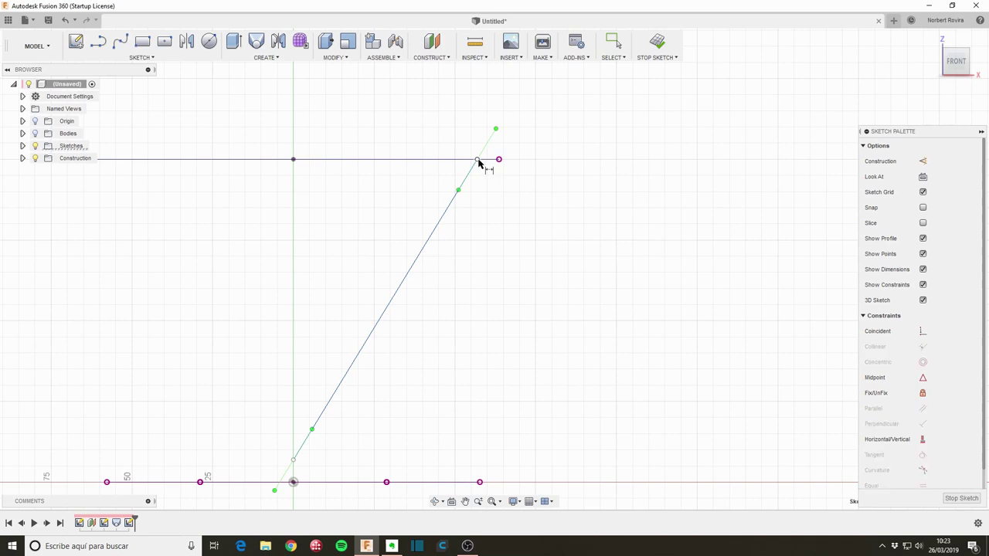
key("Escape")
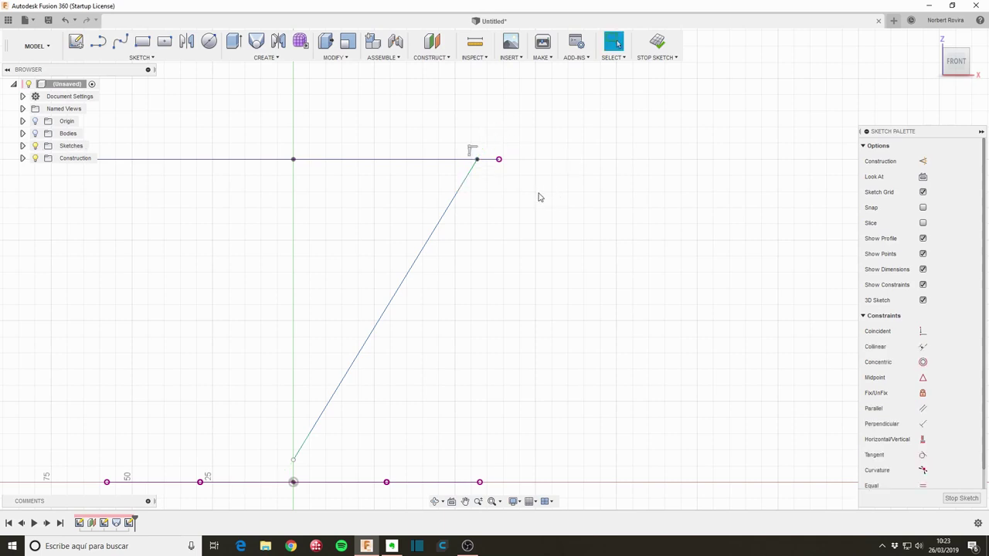
key("d")
left_click(477, 160)
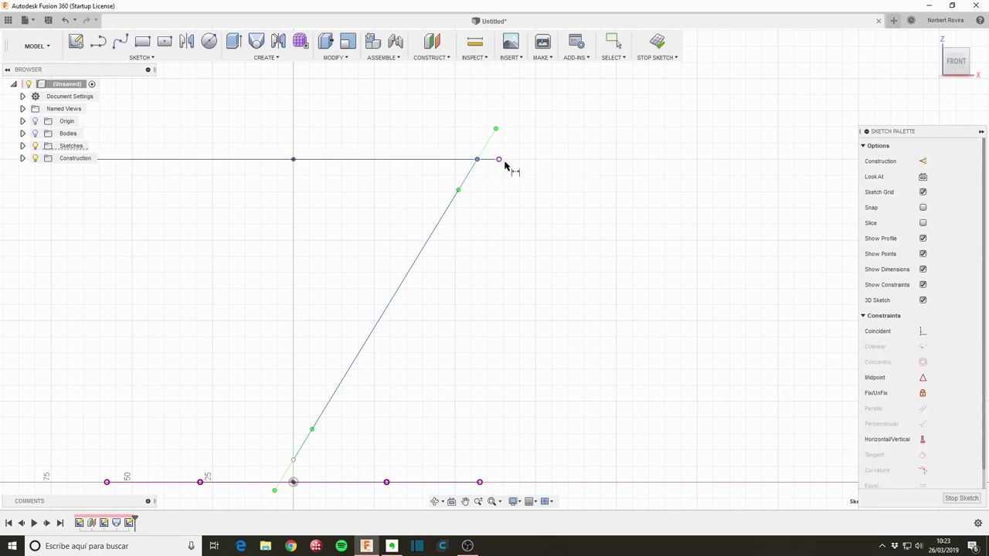
left_click(500, 160)
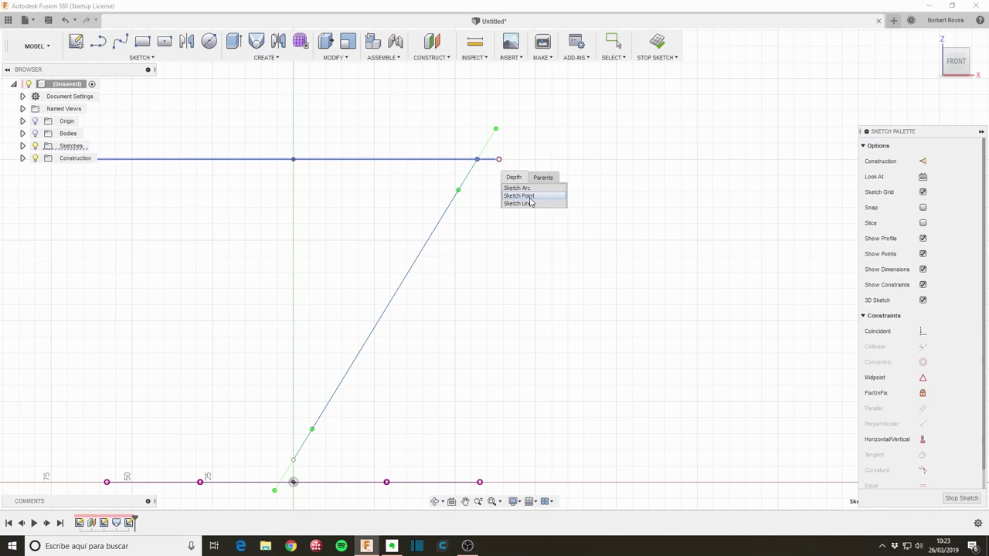
left_click(528, 196)
left_click(499, 102)
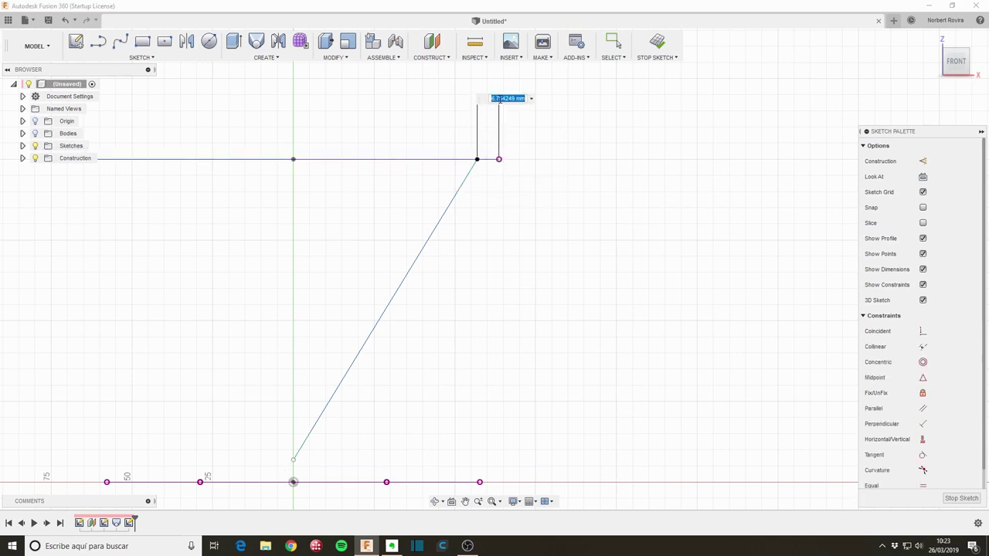
type("3")
key("Return")
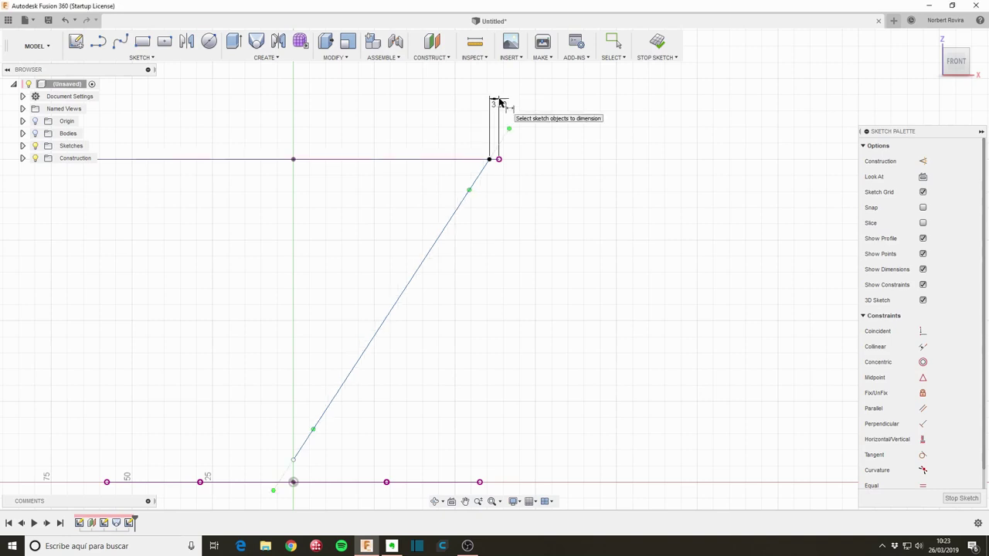
- Dimension the spline's lower end 10 mm above the base line, then change it to 15 mm
scroll(456, 343, "down", 3)
scroll(362, 412, "up", 5)
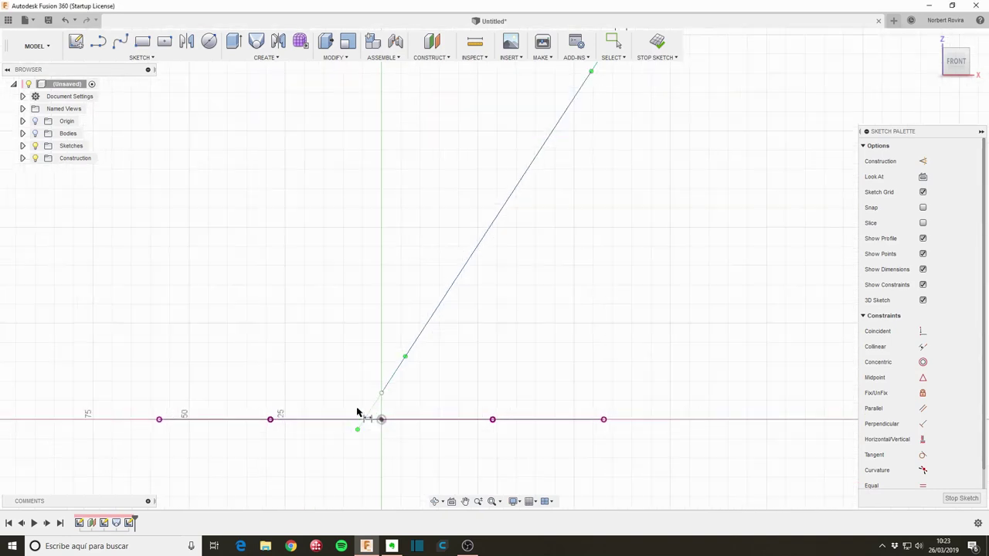
left_click(382, 395)
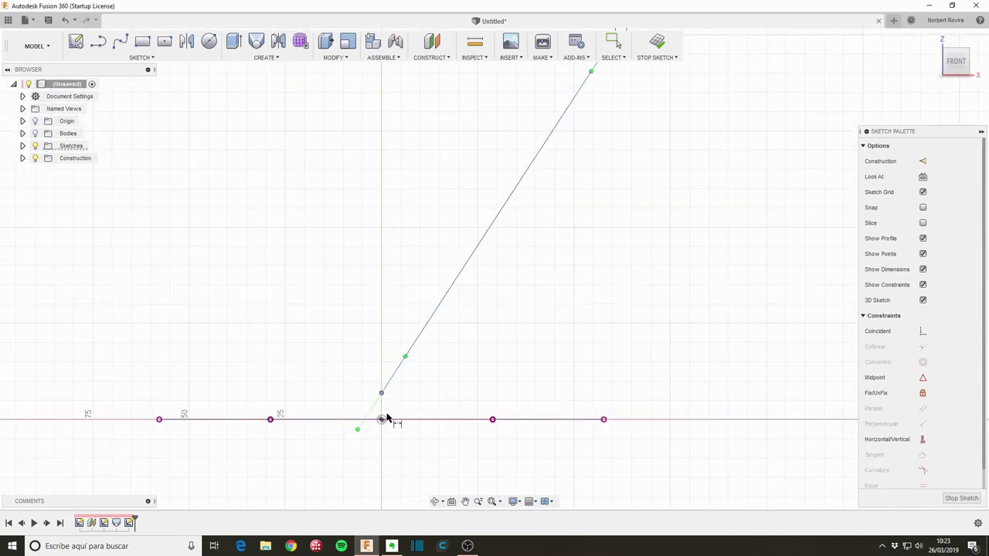
left_click(384, 420)
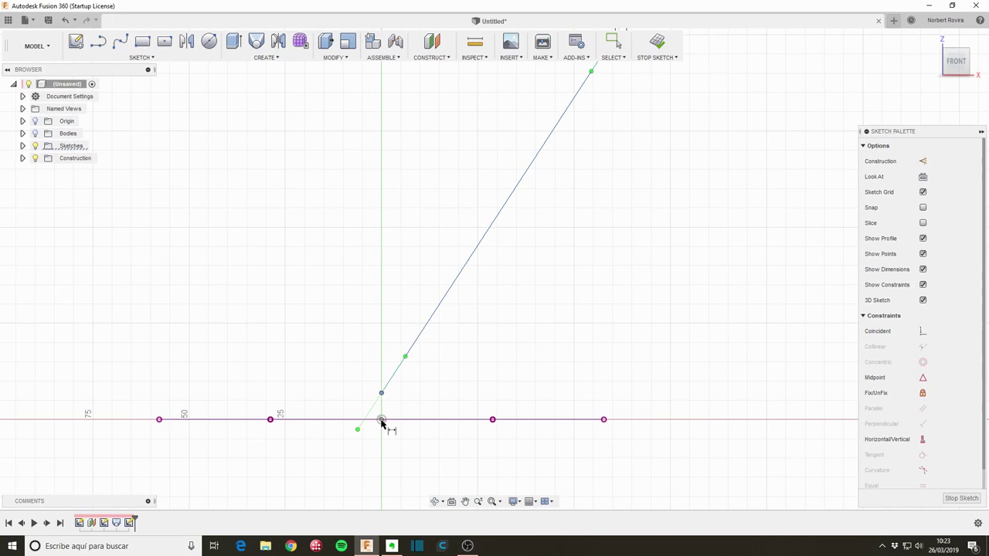
left_click(475, 408)
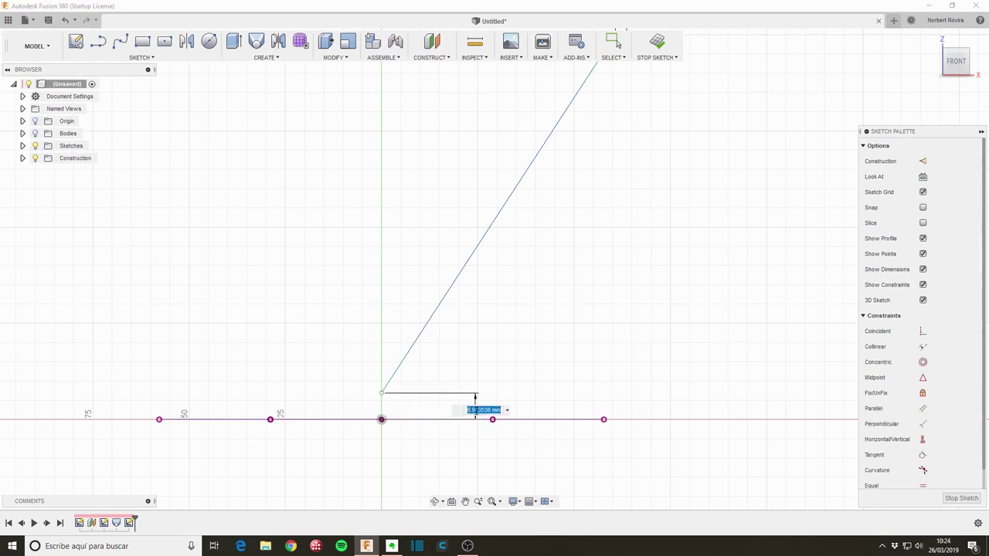
type("10")
key("Return")
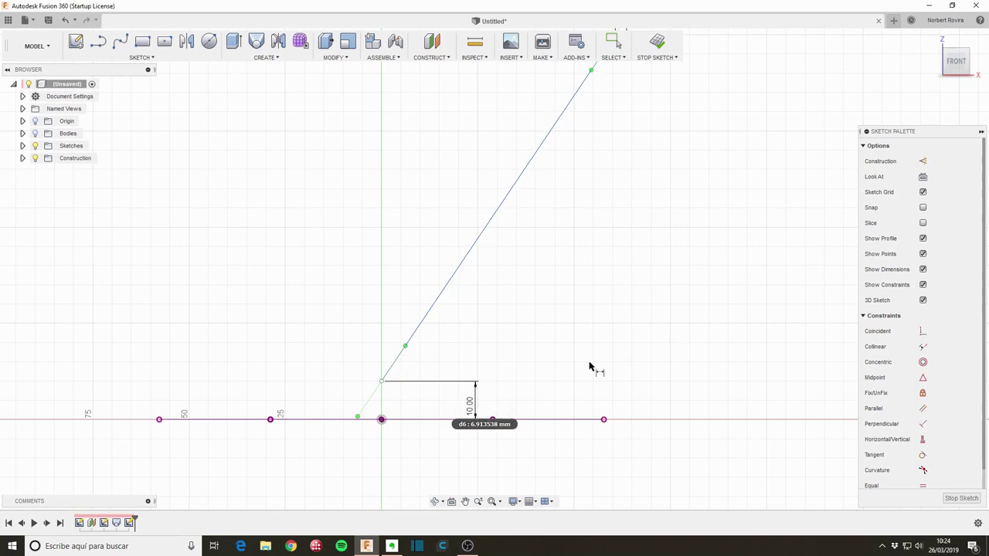
scroll(571, 363, "down", 3)
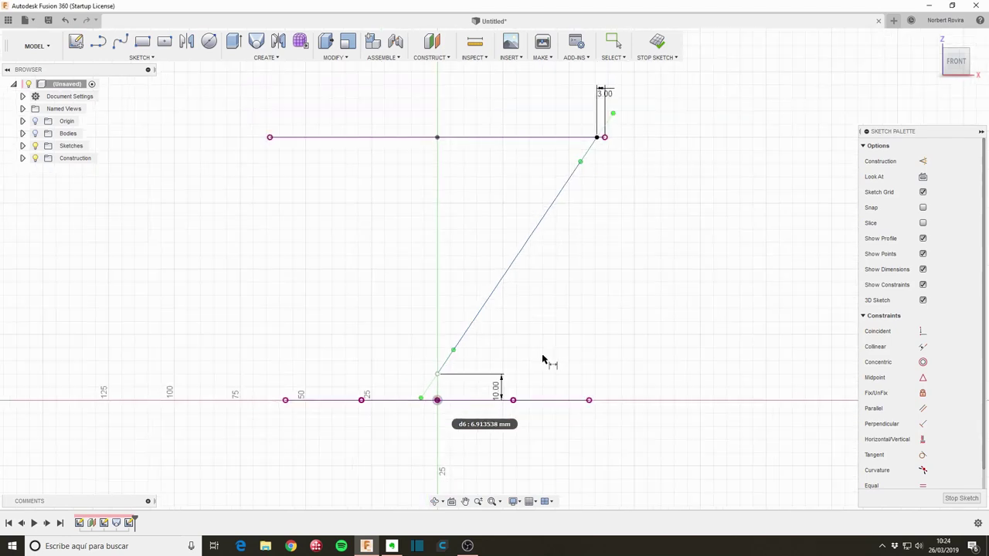
double_click(497, 390)
type("15")
key("Return")
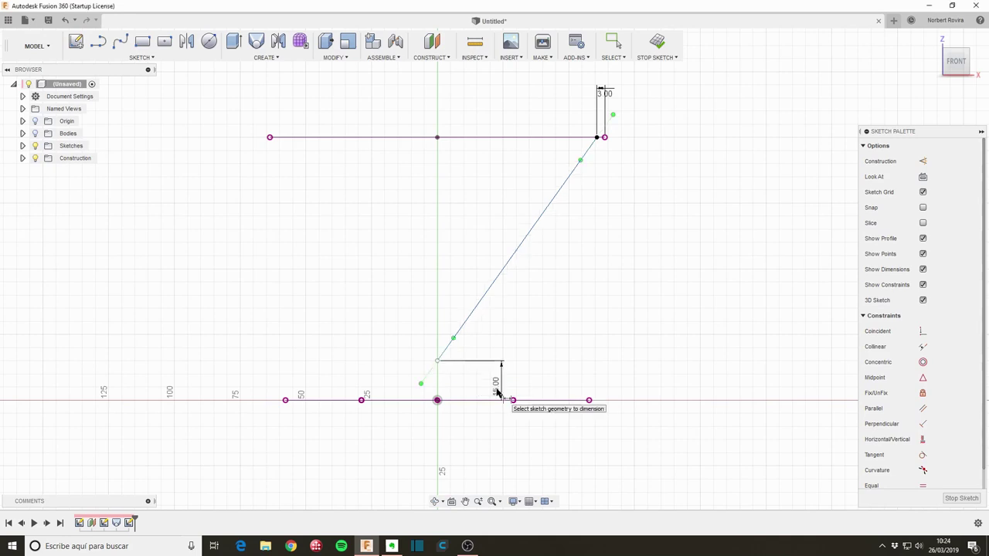
- Constrain the spline's lower tangent handle horizontal, lengthen it, and show the lofted body again
scroll(598, 340, "down", 1)
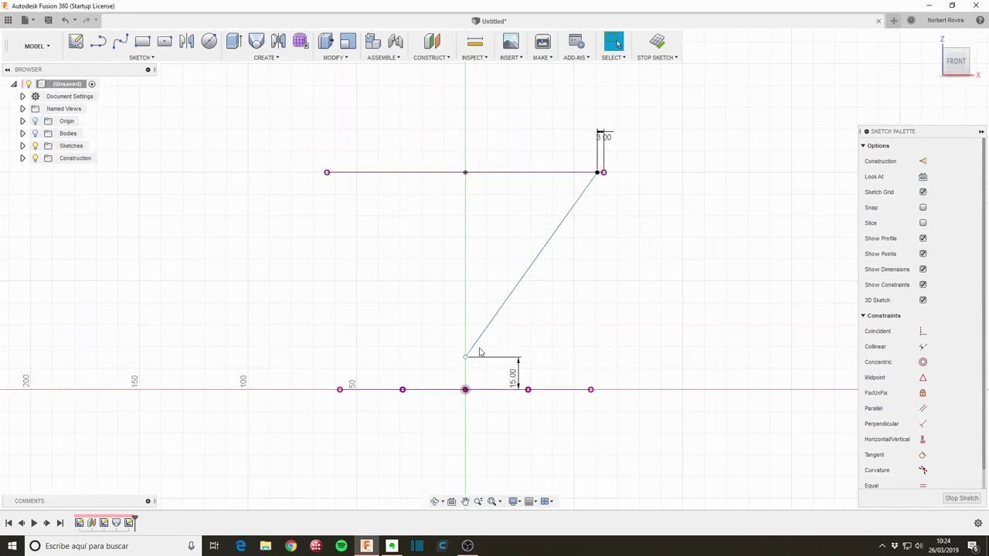
left_click(477, 341)
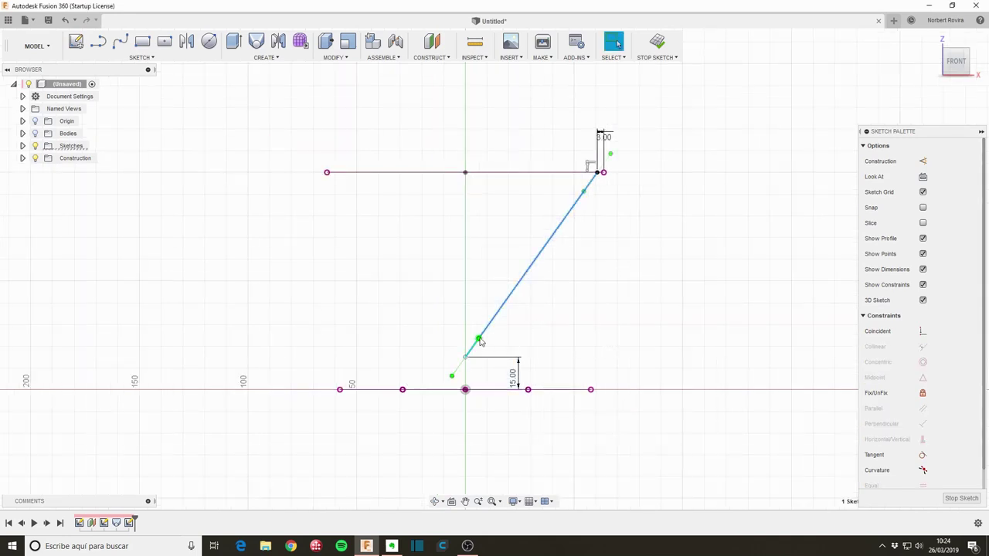
left_click_drag(479, 340, 484, 356)
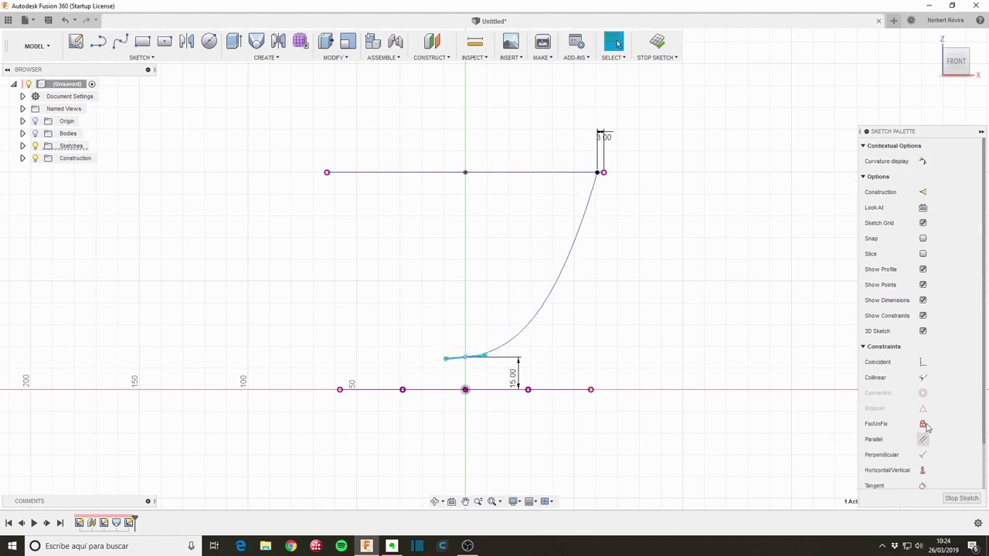
left_click(923, 470)
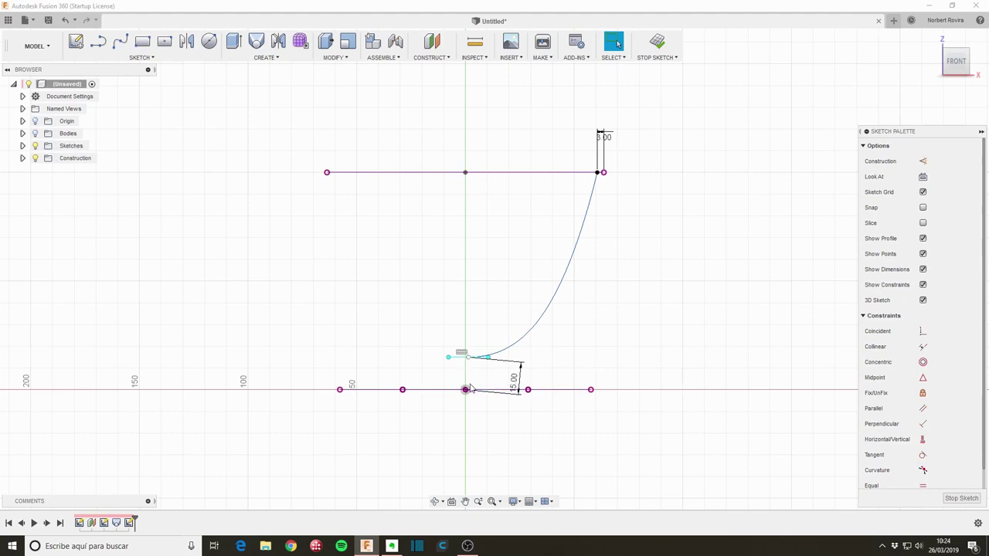
left_click(469, 358)
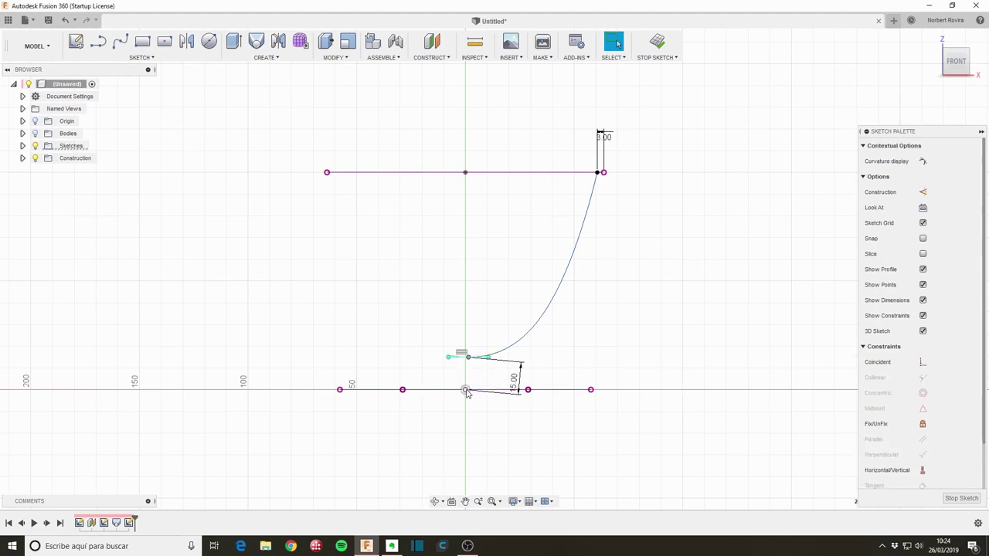
left_click(923, 471)
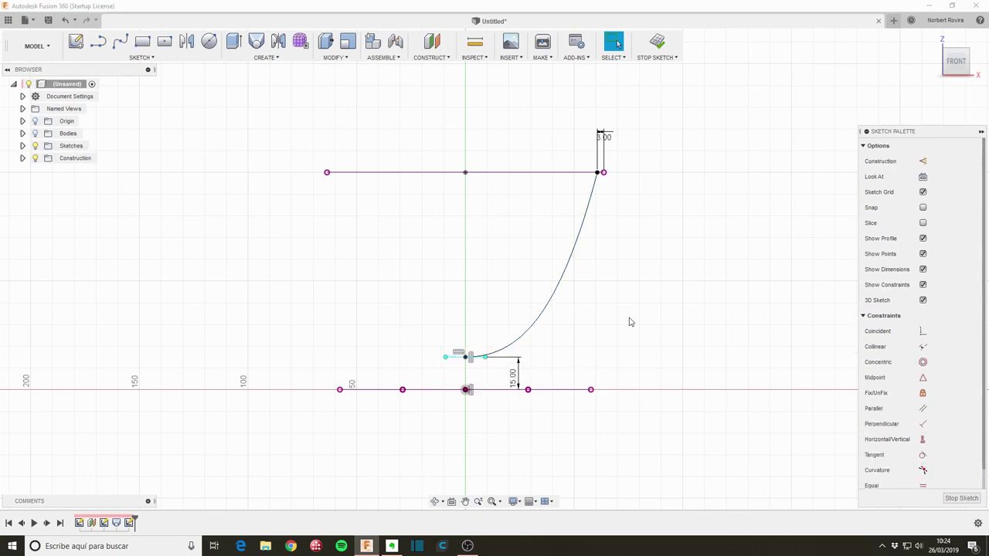
left_click_drag(497, 360, 497, 360)
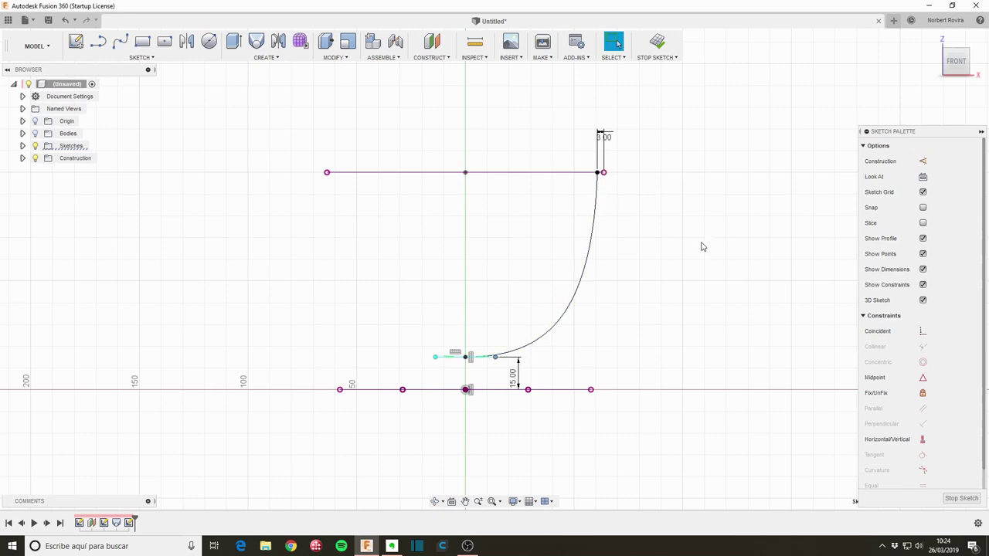
left_click(35, 133)
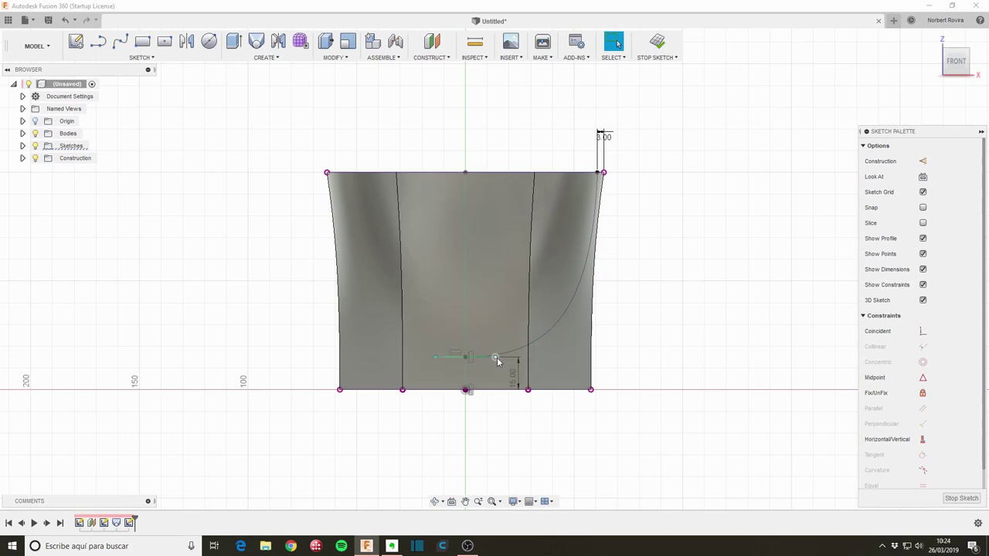
- Lengthen the spline's lower tangent slightly, finish the sketch, and reopen it from the timeline
left_click(595, 197)
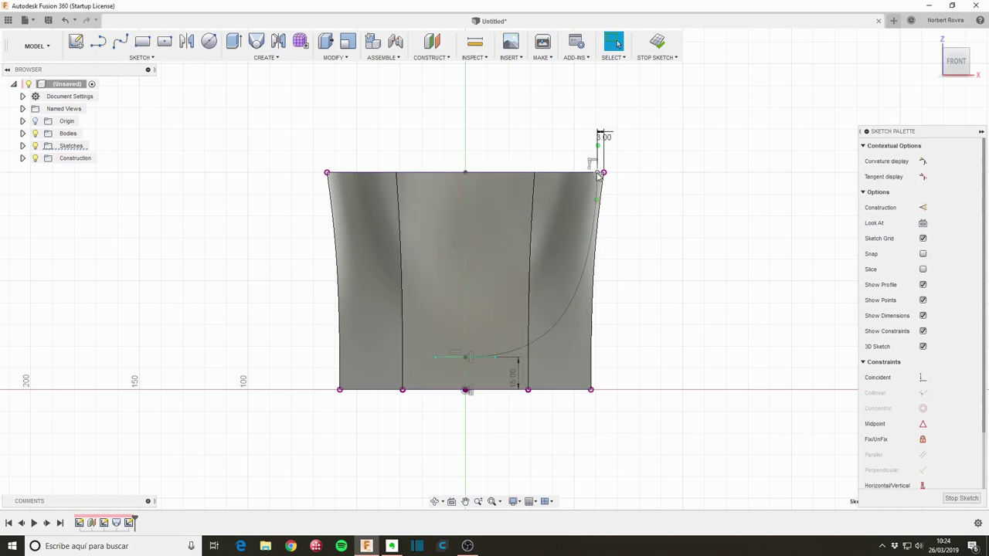
key("Escape")
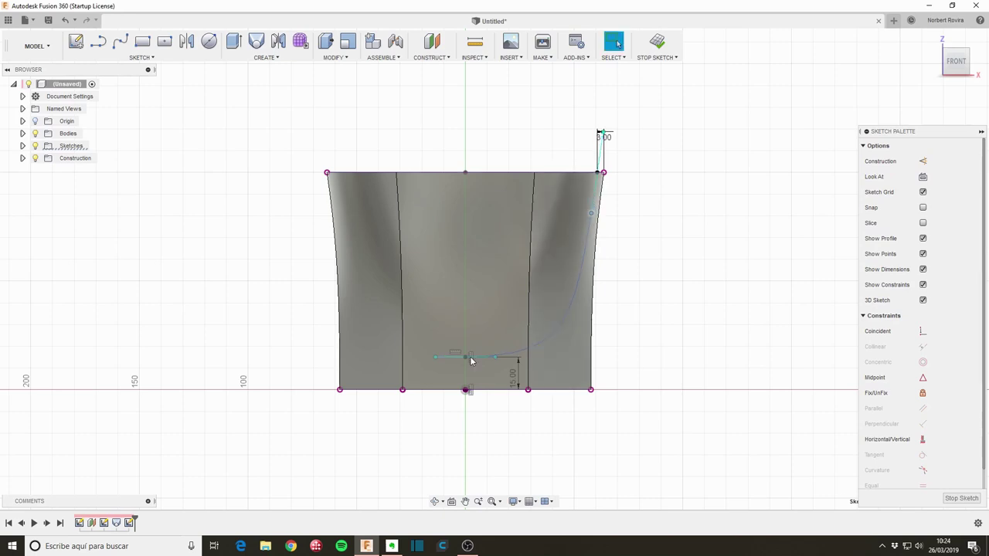
left_click_drag(496, 357, 501, 357)
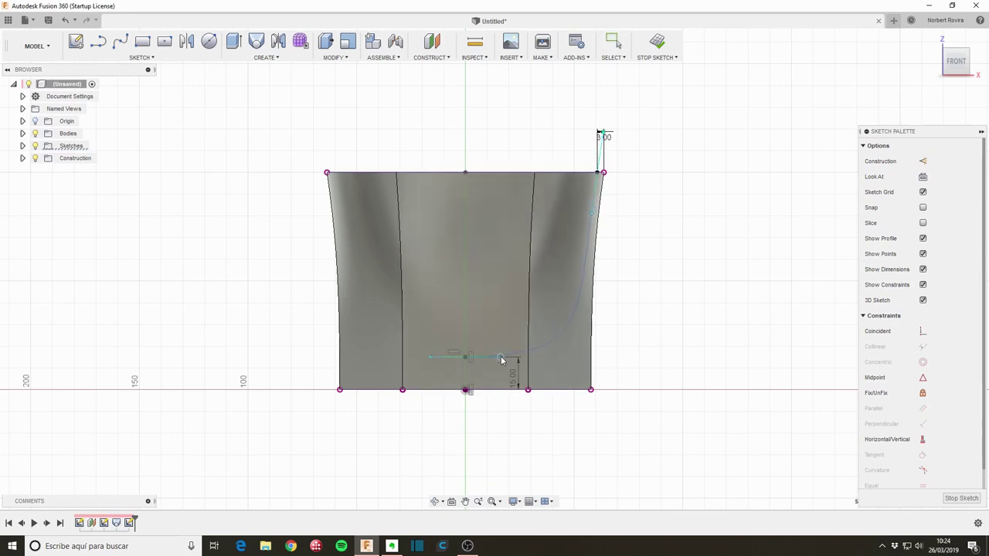
middle_click_drag(507, 358, 723, 380, "shift")
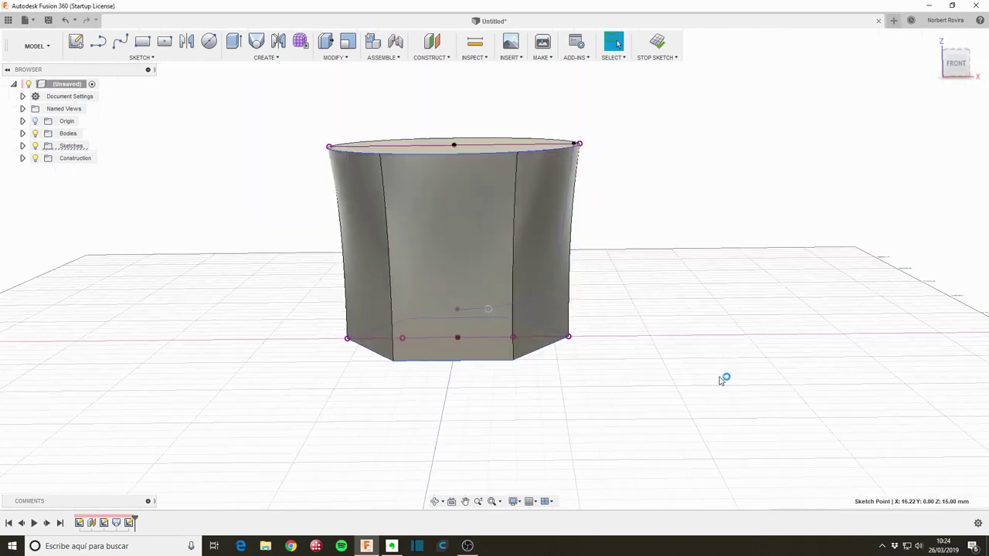
left_click(656, 43)
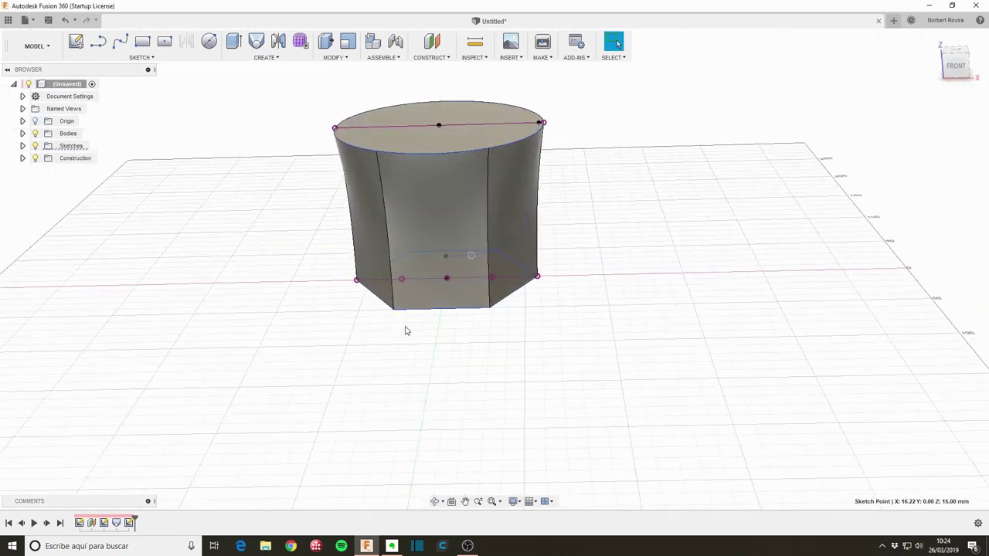
double_click(131, 523)
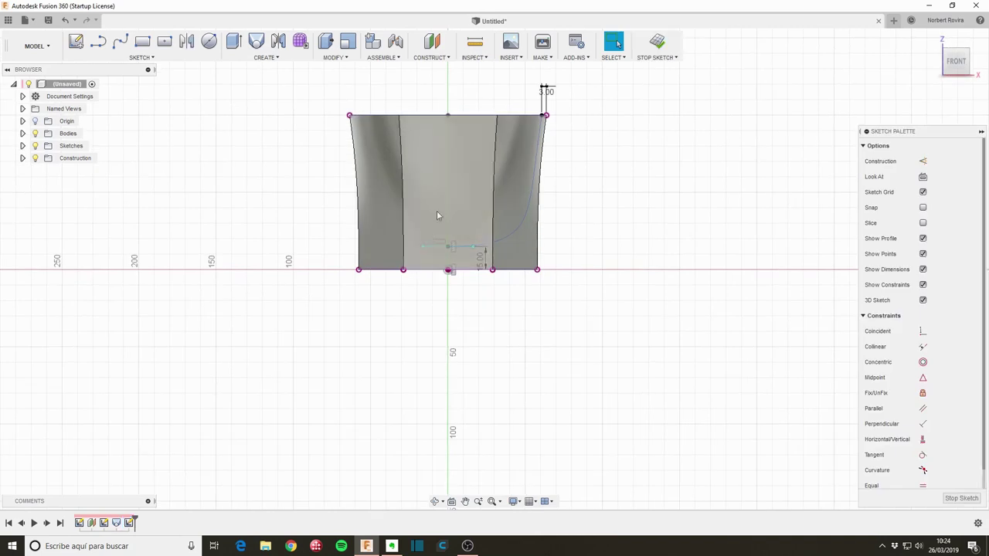
- Draw an 85 mm vertical centre line from the base centre to the rim midpoint, then finish the sketch
key("s")
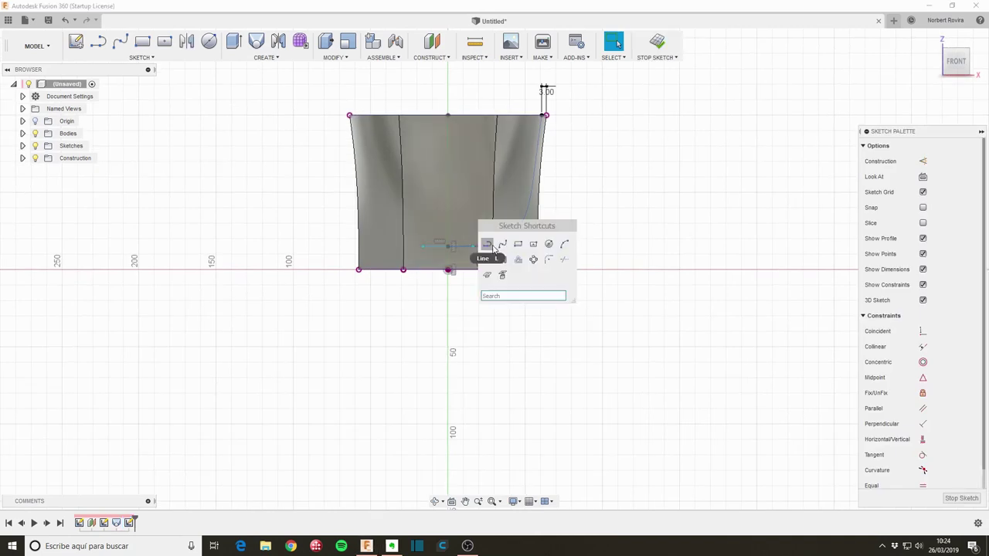
left_click(489, 244)
left_click(447, 246)
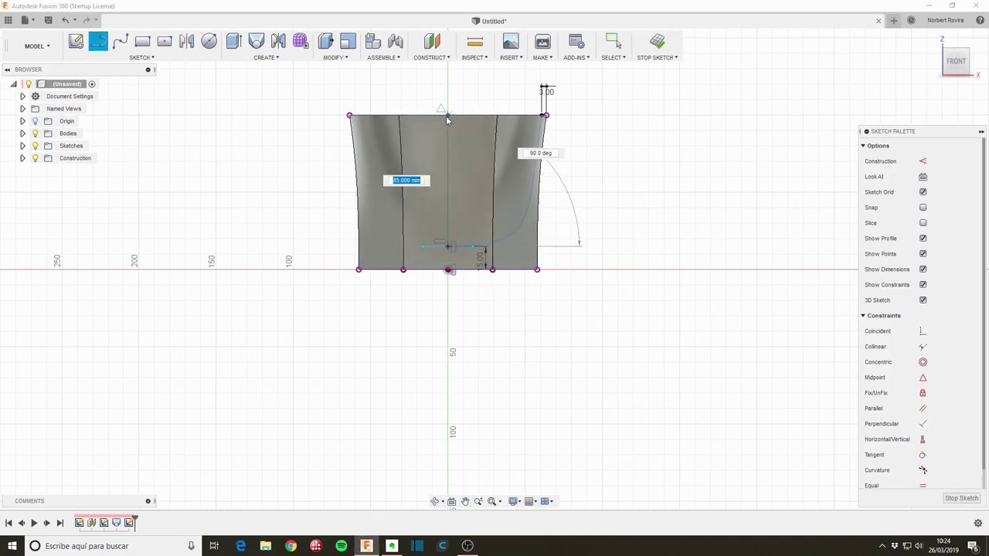
double_click(447, 115)
key("Escape")
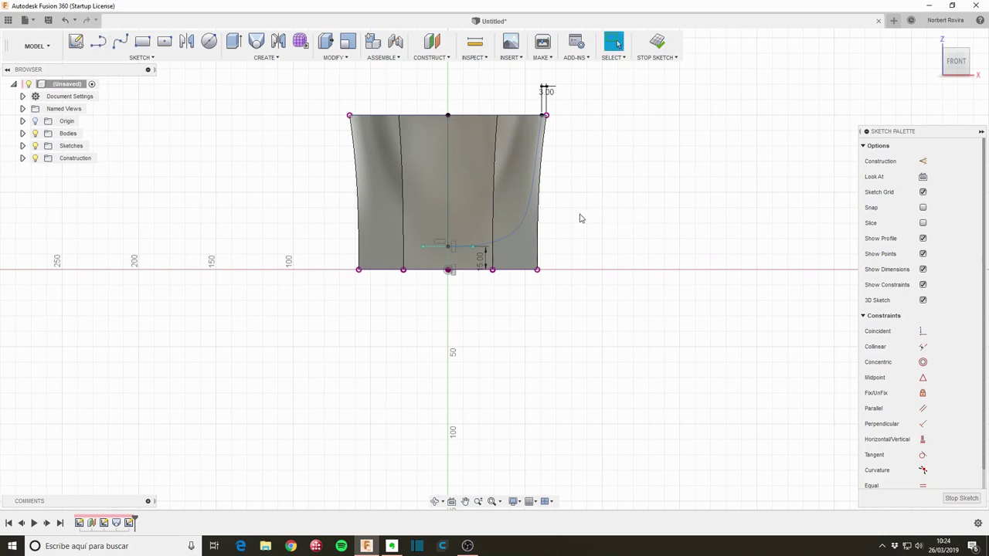
middle_click_drag(585, 212, 554, 291)
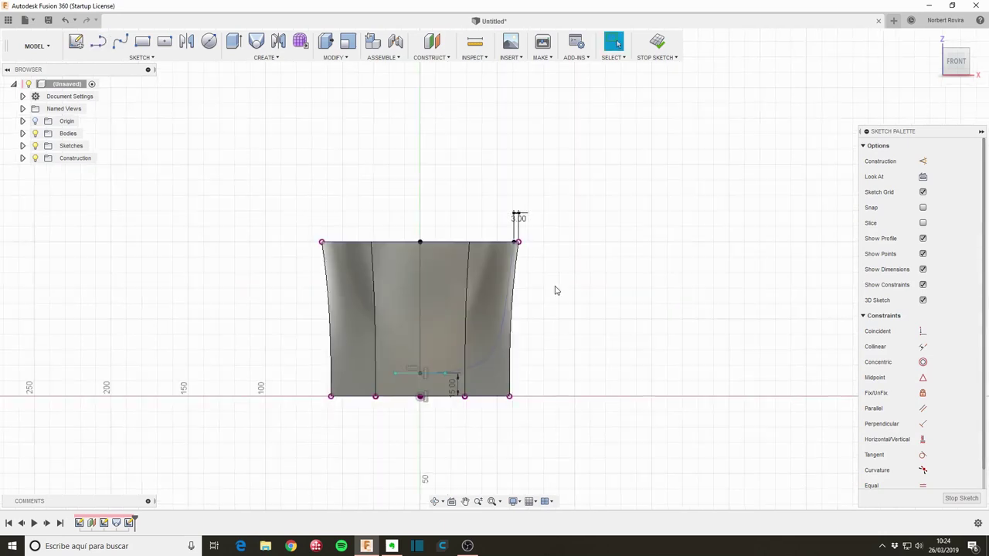
left_click(962, 499)
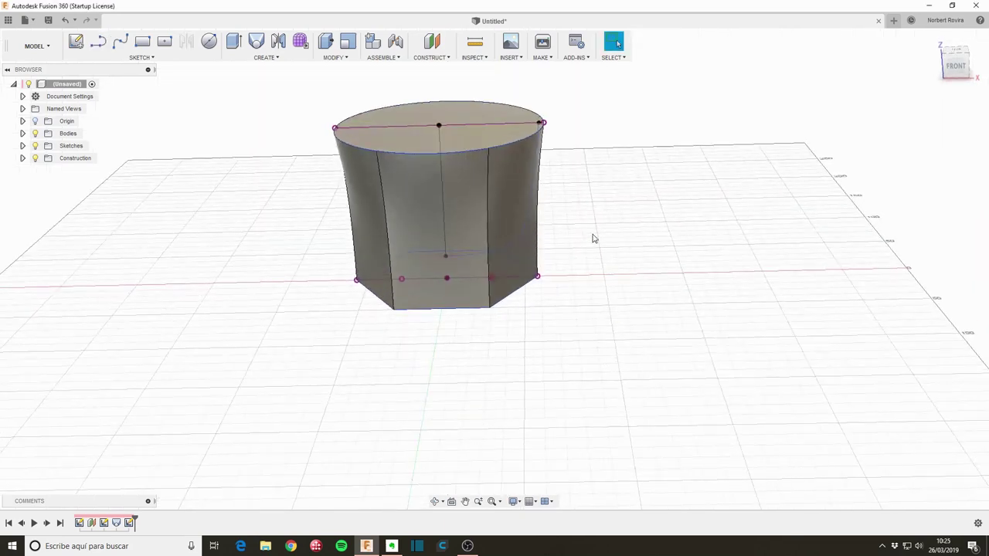
- Revolve the half profile 360° as a Cut around the vertical centre line
key("s")
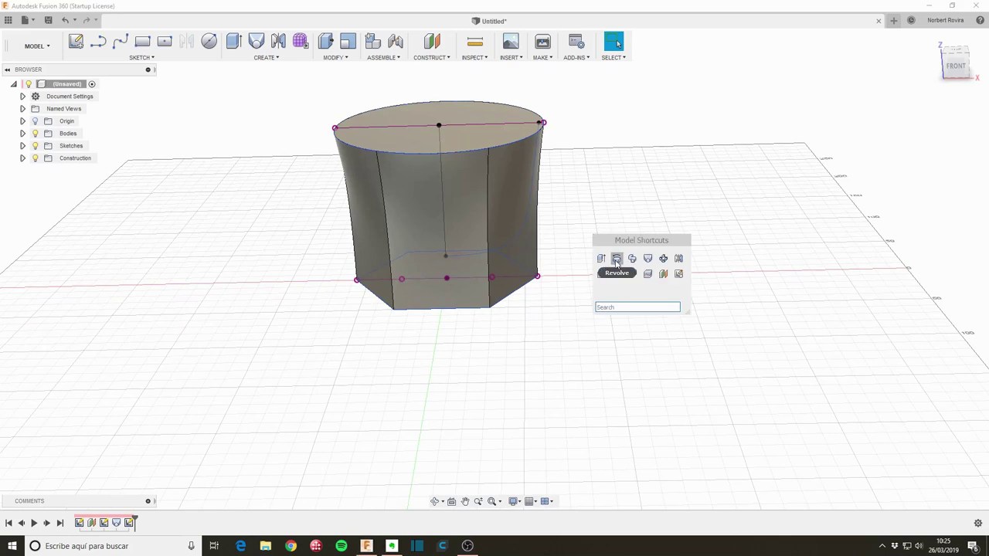
left_click(616, 261)
left_click(485, 189)
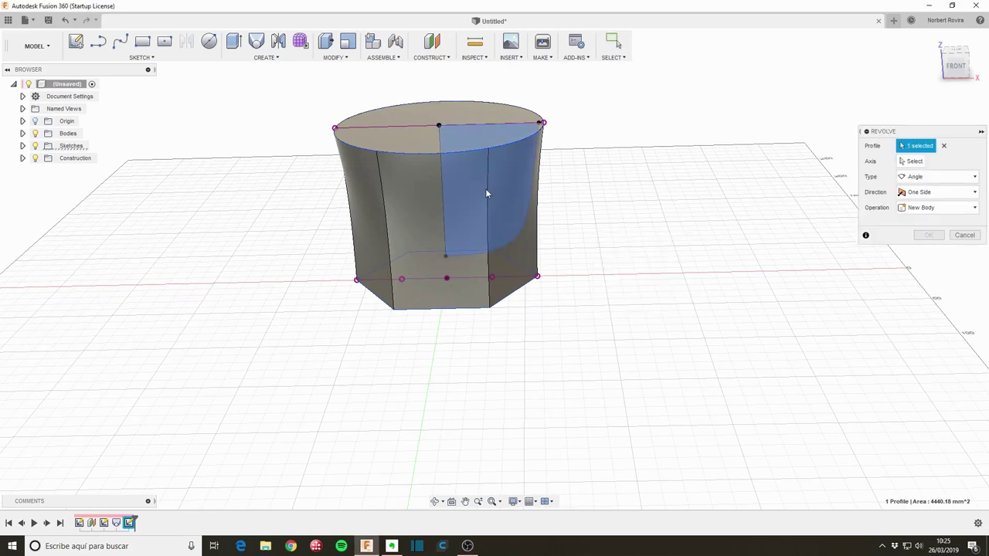
left_click(914, 162)
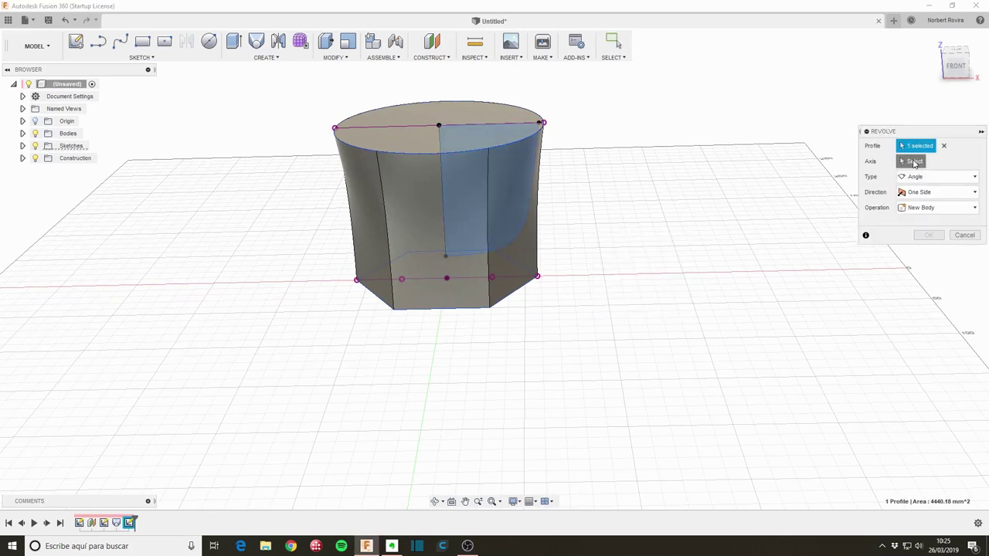
left_click(444, 203)
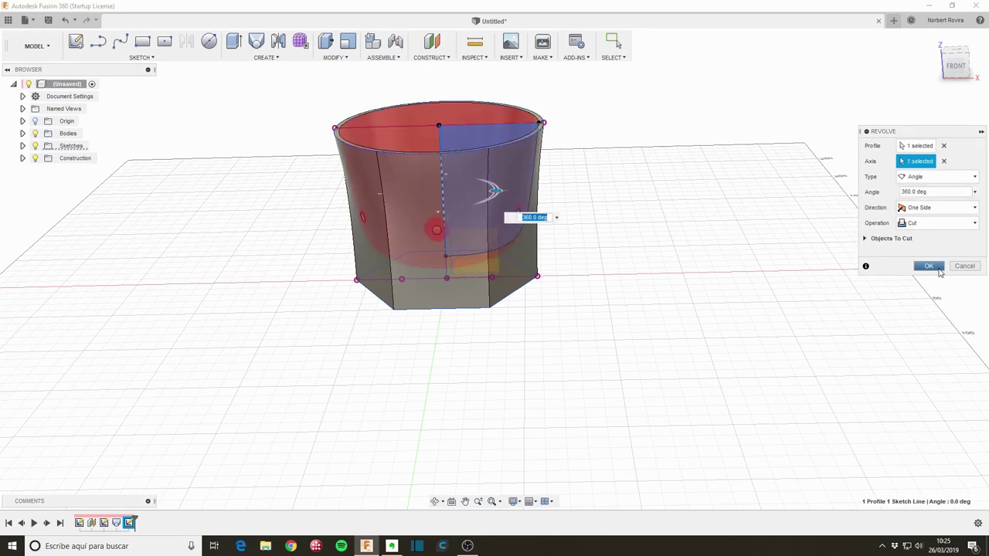
left_click(929, 266)
middle_click_drag(612, 209, 380, 326, "shift")
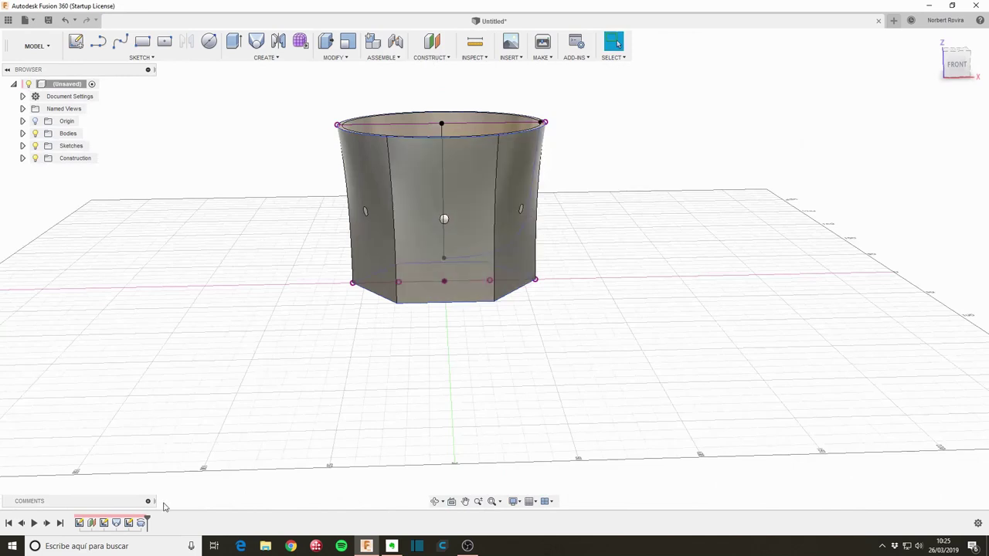
- Reopen the last profile sketch, select and deselect the spline, then finish the sketch
double_click(128, 523)
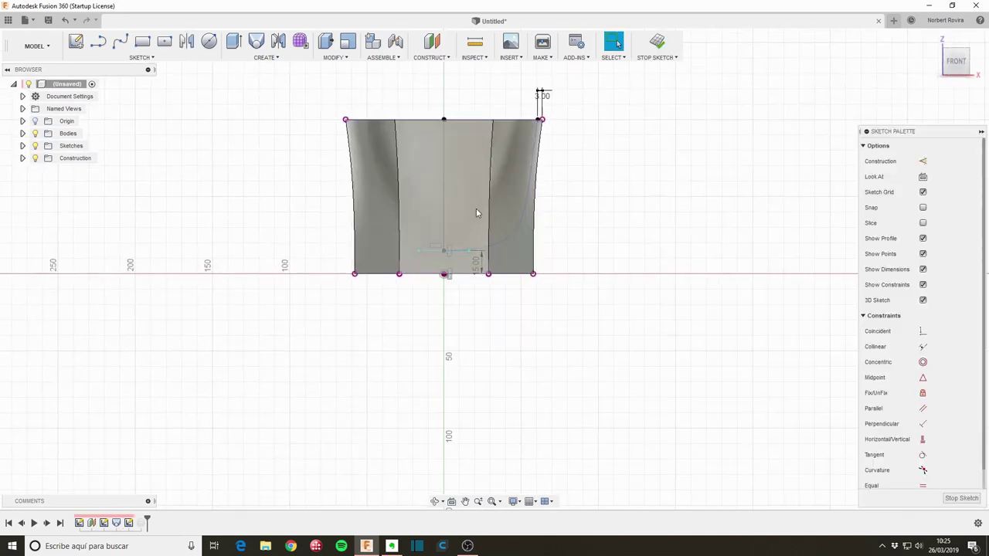
left_click(520, 227)
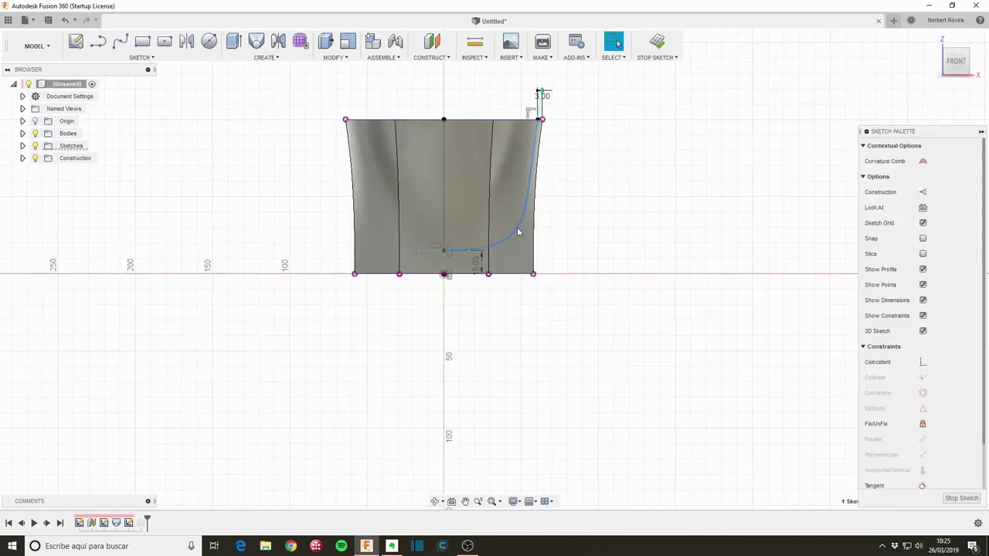
key("Escape")
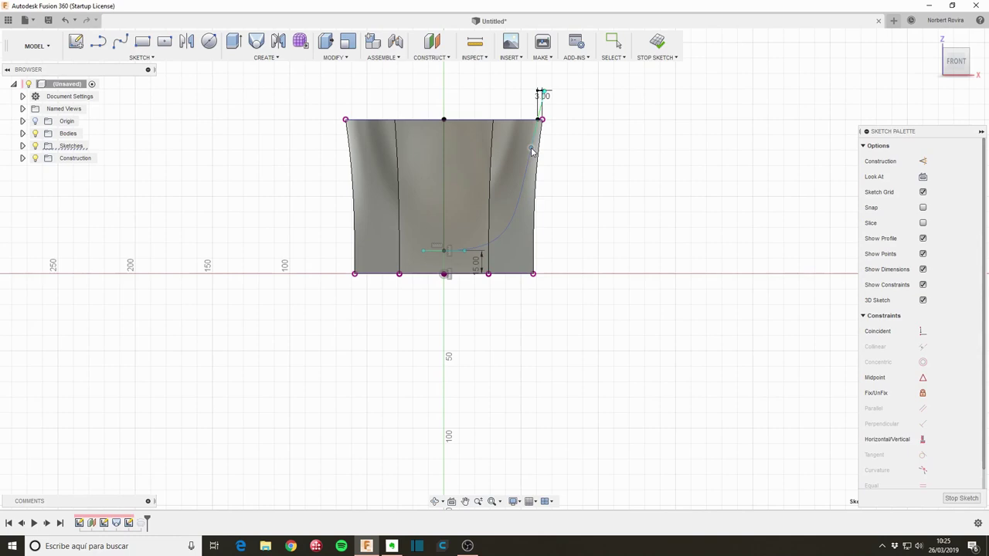
left_click(961, 499)
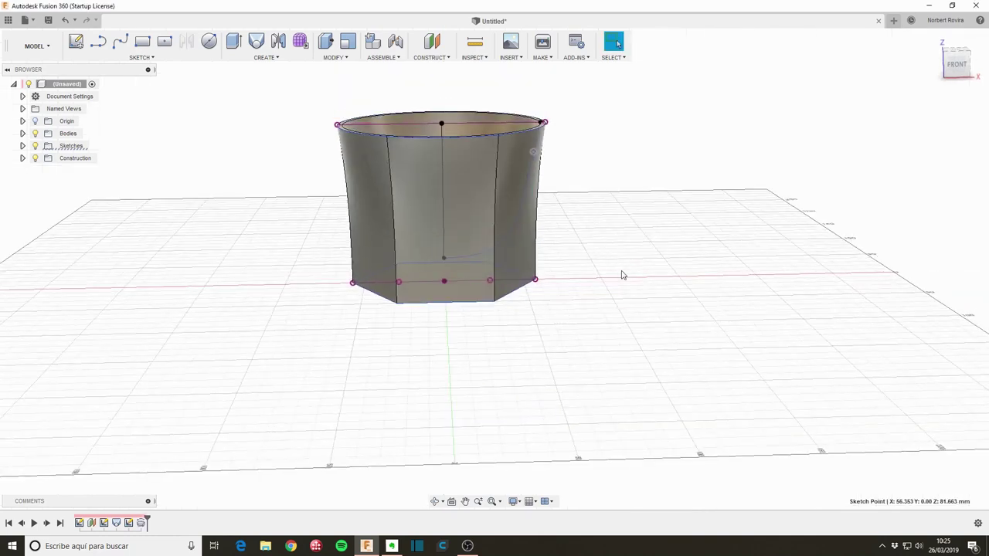
- Orbit around the hollow cup to view it from the side and from above
mouse_move(623, 275)
middle_mouse_down("shift")
mouse_move(629, 246)
mouse_move(644, 263)
middle_mouse_up("shift")
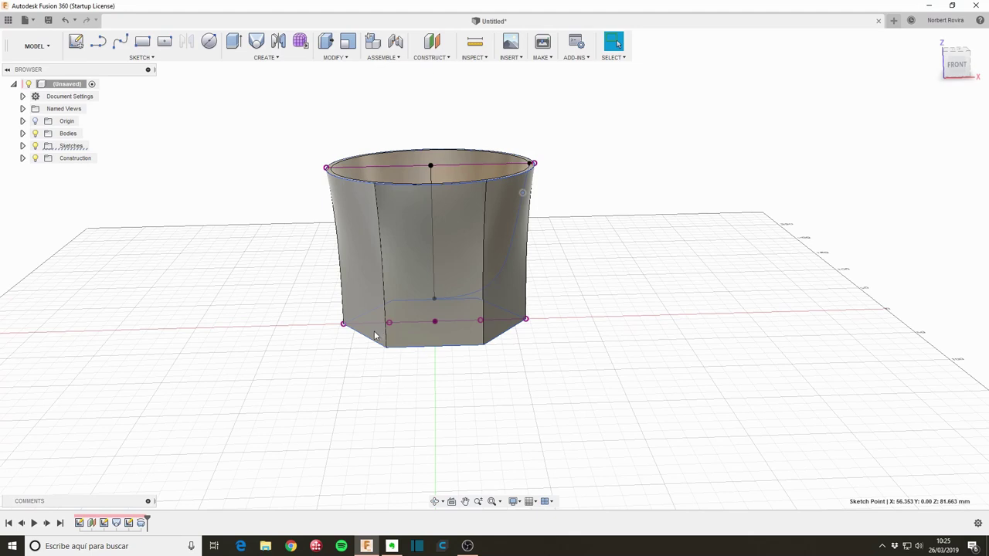
middle_click_drag(610, 276, 600, 294, "shift")
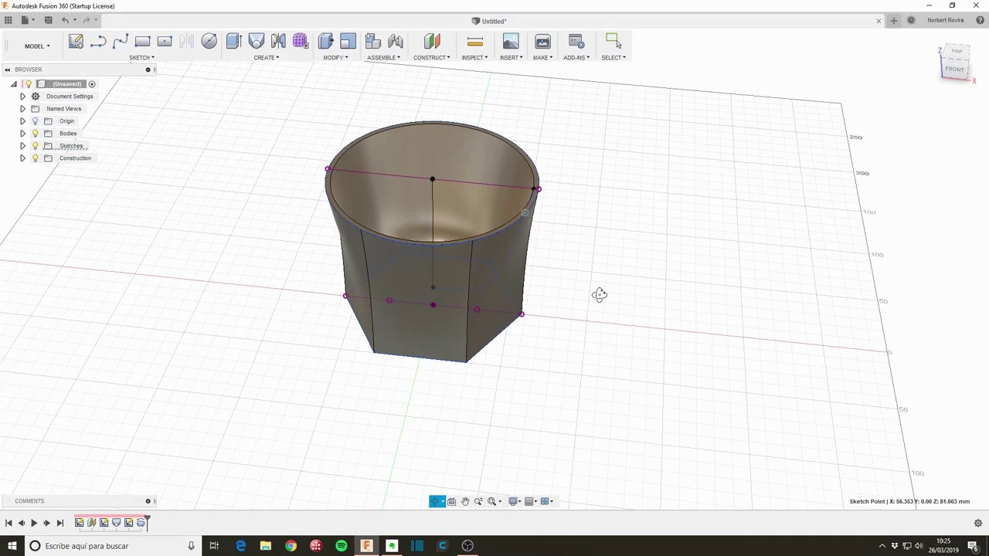
middle_click_drag(599, 294, 608, 312, "shift")
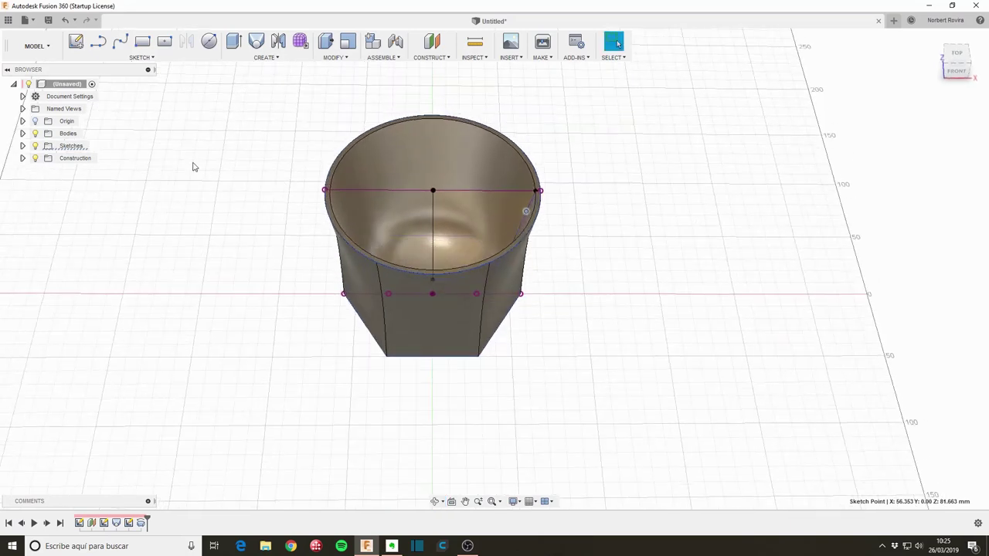
- Start a Box on the cup's top profile, with its base rectangle starting near the cup centre
left_click(286, 58)
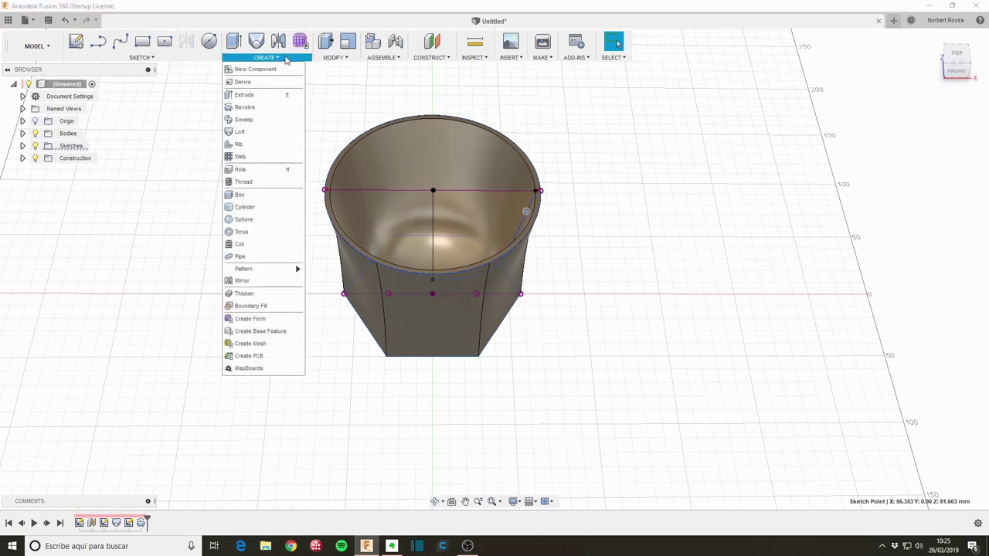
left_click(264, 194)
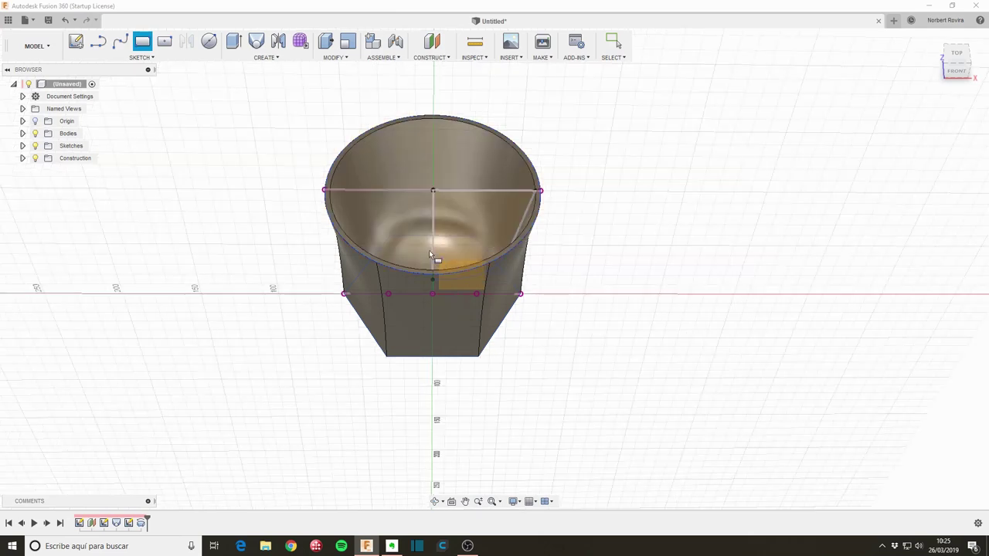
left_click(474, 227)
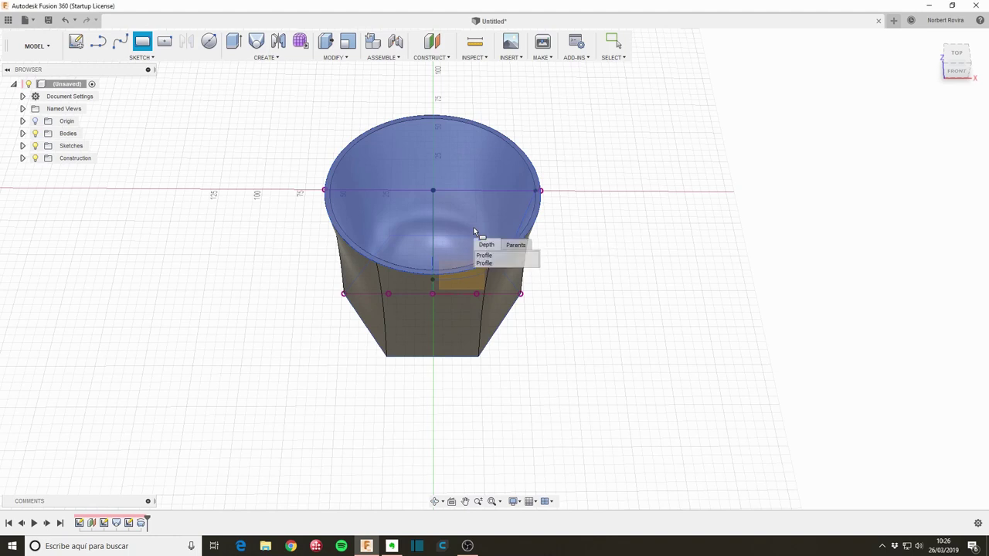
left_click(490, 264)
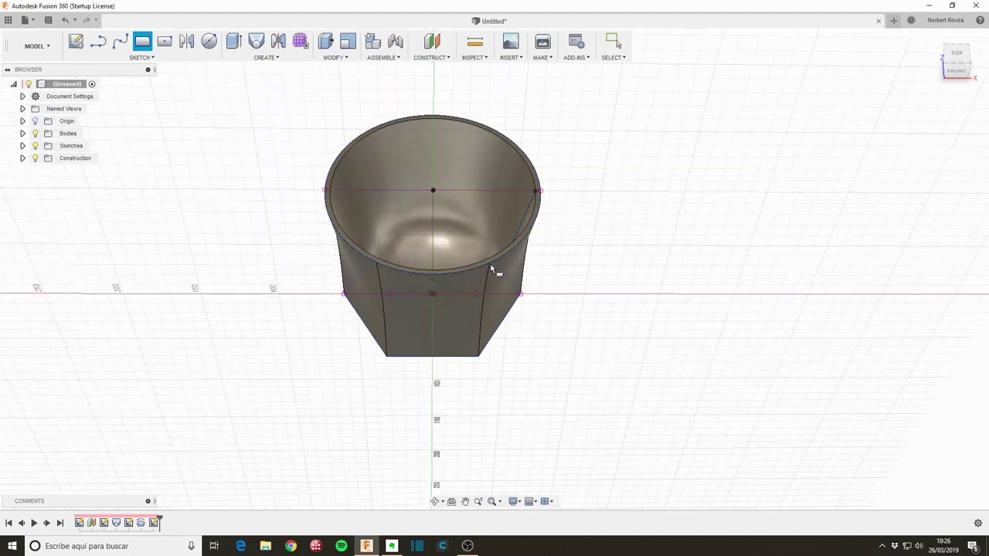
left_click(444, 207)
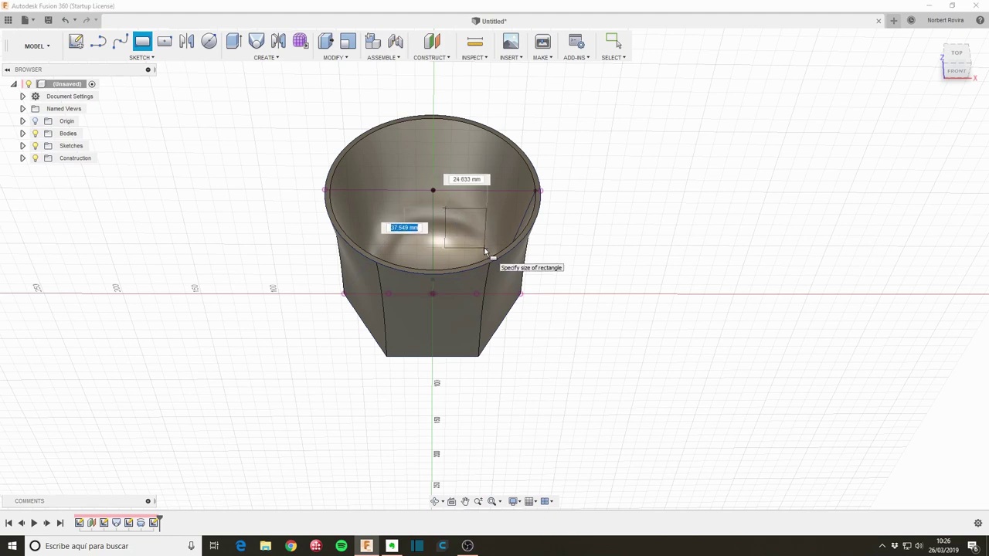
- Enter the rectangle side lengths, trying 30 mm before settling on 40 mm
type("30")
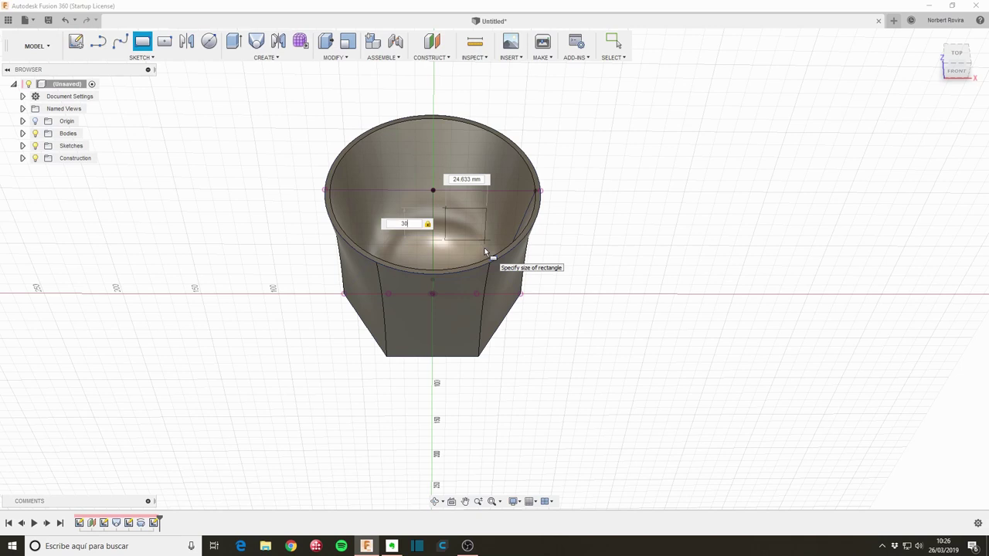
key("Tab")
type("30")
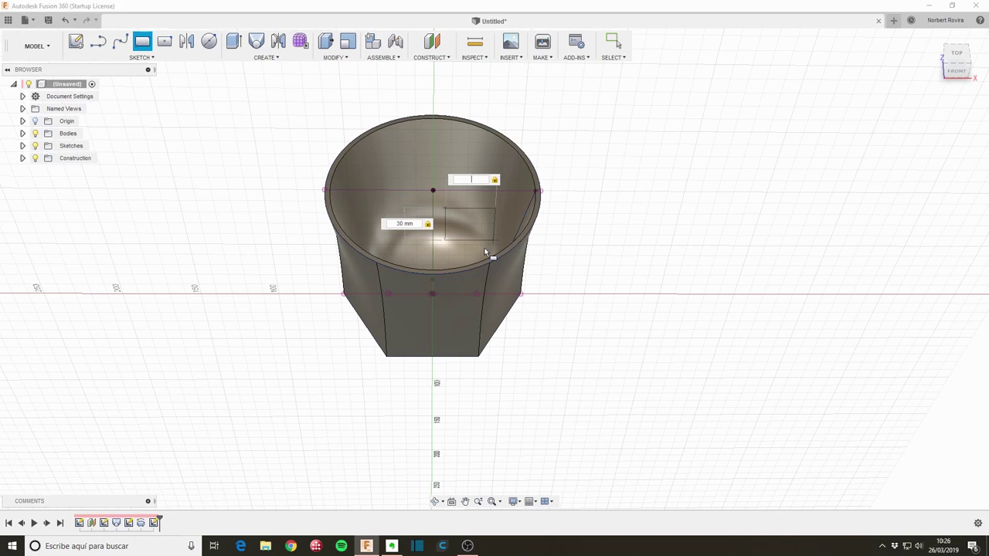
type("40")
key("Tab")
type("40")
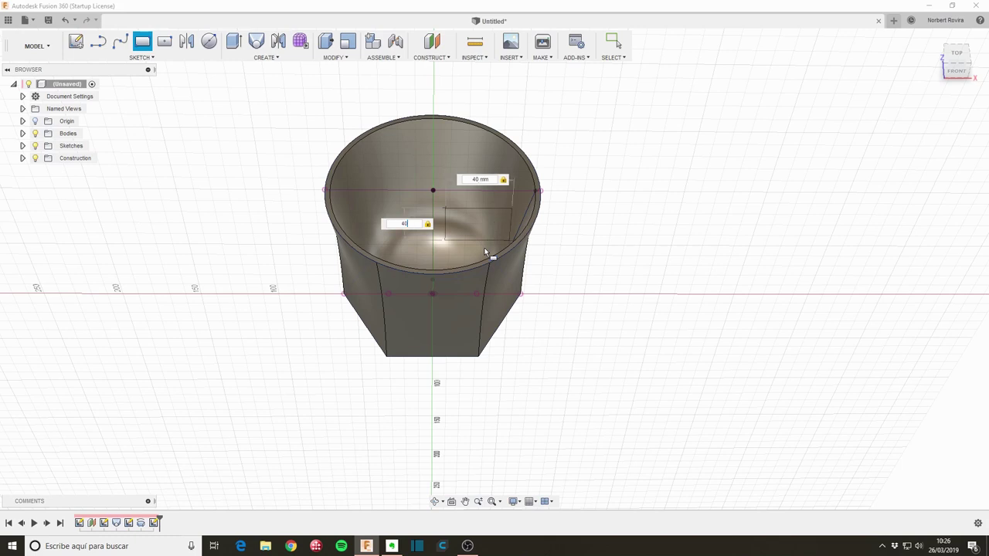
key("Tab")
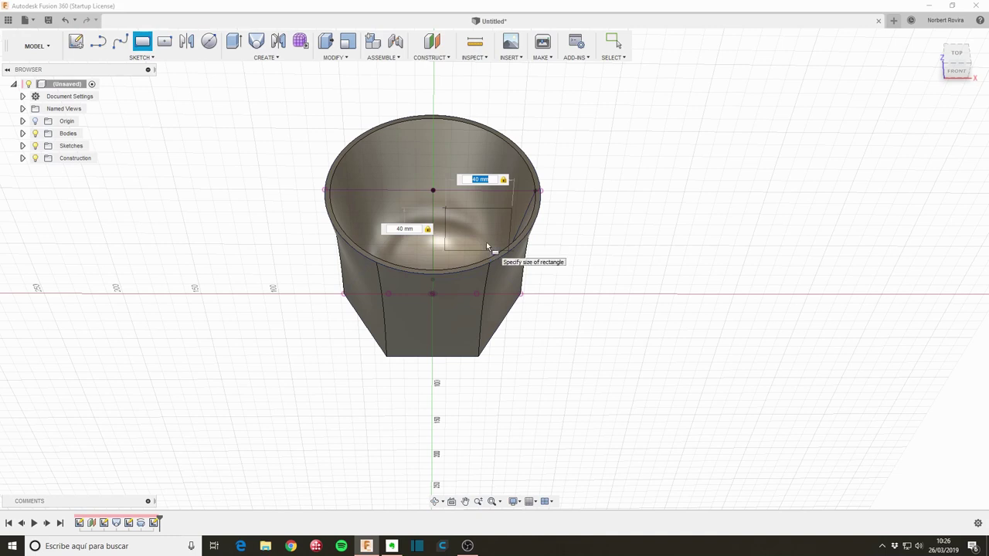
- Make the box 40 mm tall and create it as a New Body instead of a Cut
key("Return")
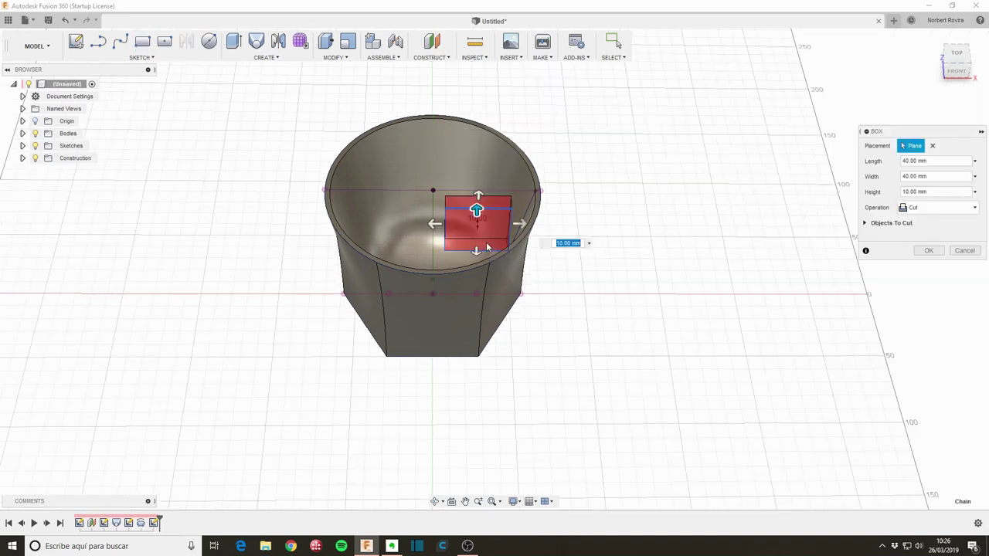
left_click_drag(476, 208, 475, 176)
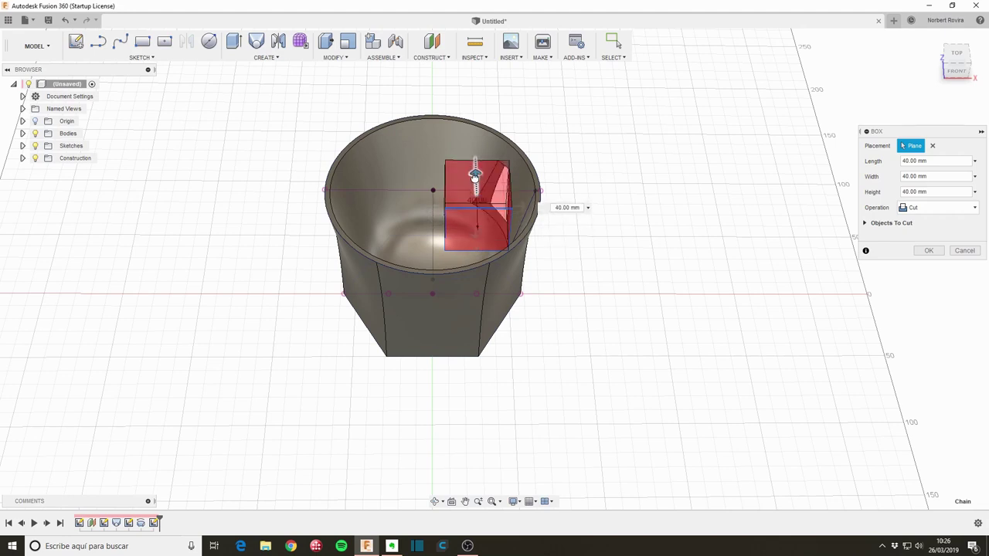
left_click(937, 207)
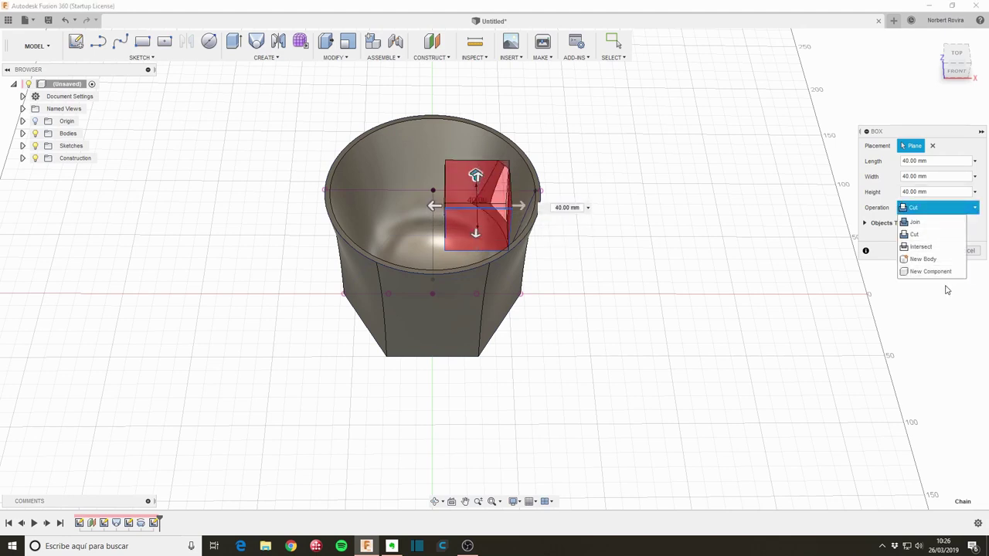
left_click(939, 259)
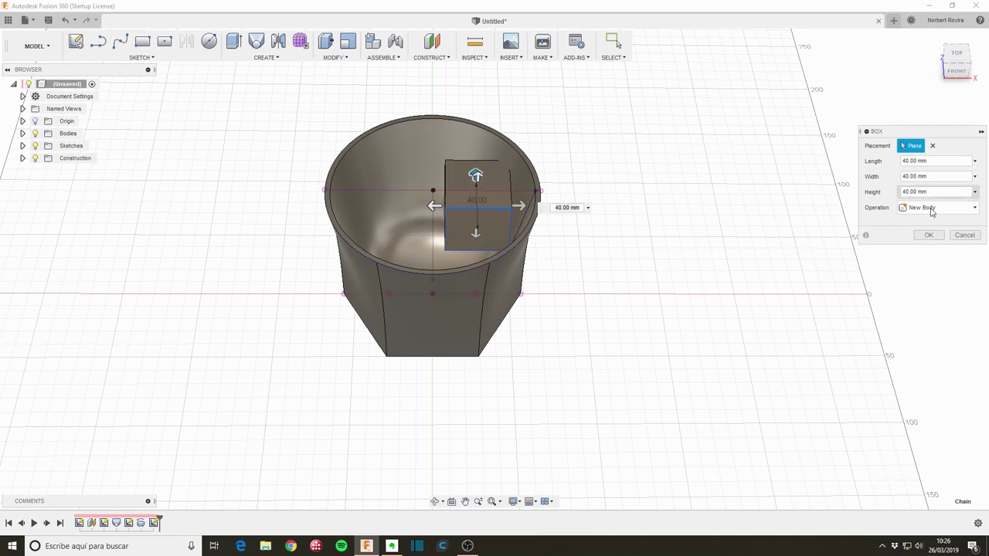
left_click(933, 235)
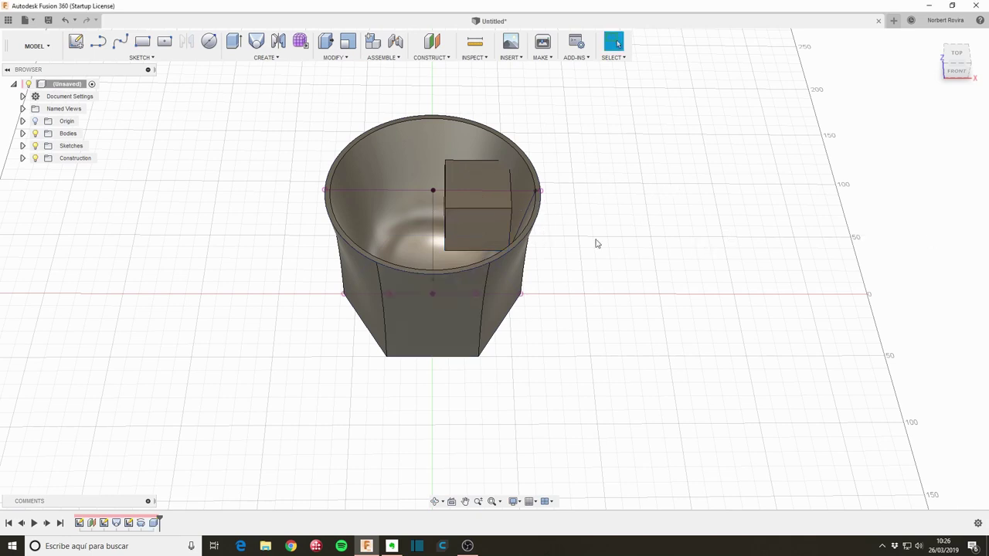
- Move the cube left and down inside the cup
key("m")
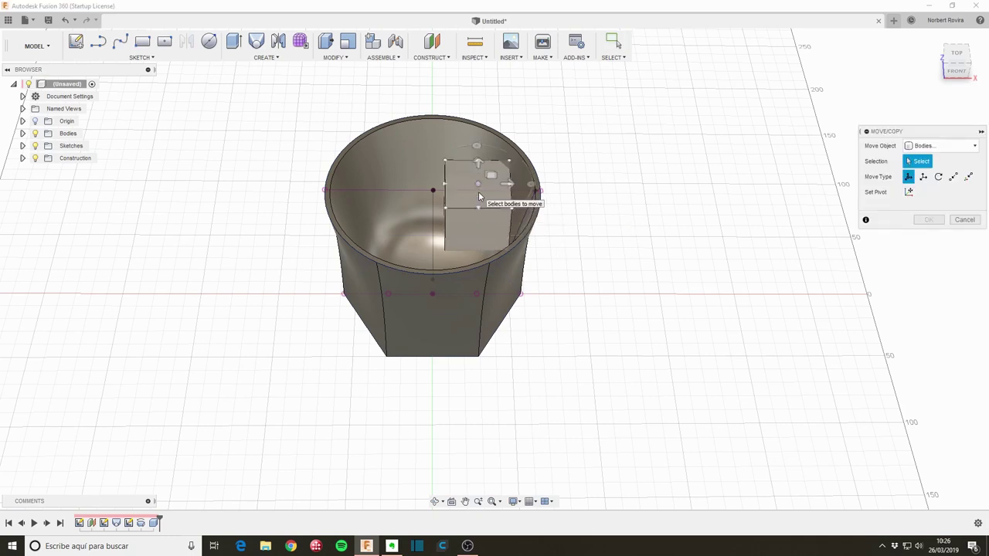
left_click(478, 191)
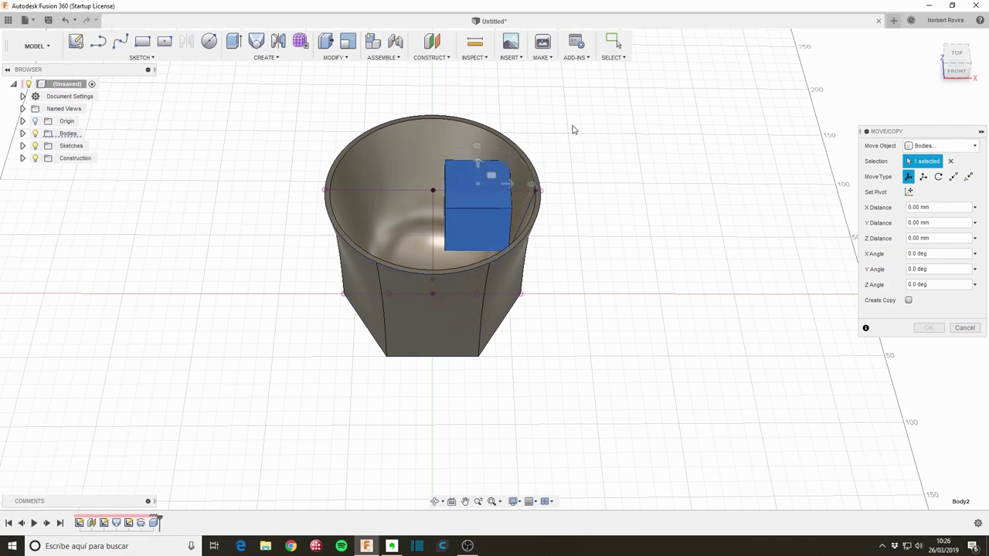
mouse_move(494, 188)
middle_mouse_down("shift")
mouse_move(577, 154)
mouse_move(510, 193)
middle_mouse_up("shift")
left_click_drag(487, 194, 467, 211)
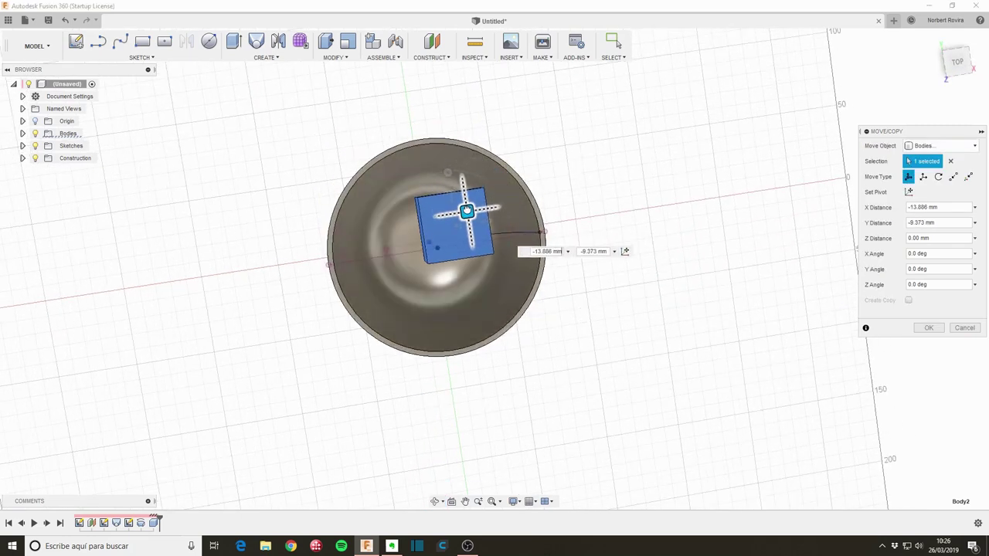
mouse_move(573, 342)
middle_mouse_down("shift")
mouse_move(574, 265)
mouse_move(582, 266)
middle_mouse_up("shift")
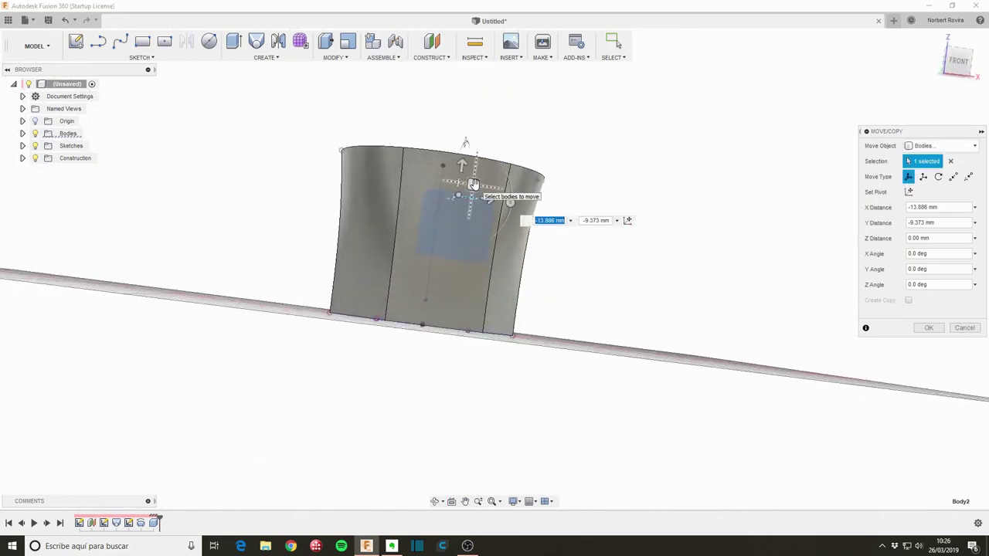
- Tilt the cube about 20° sideways and rotate it 20° around the vertical, then confirm
mouse_move(472, 189)
left_mouse_down()
mouse_move(485, 202)
mouse_move(507, 189)
left_mouse_up()
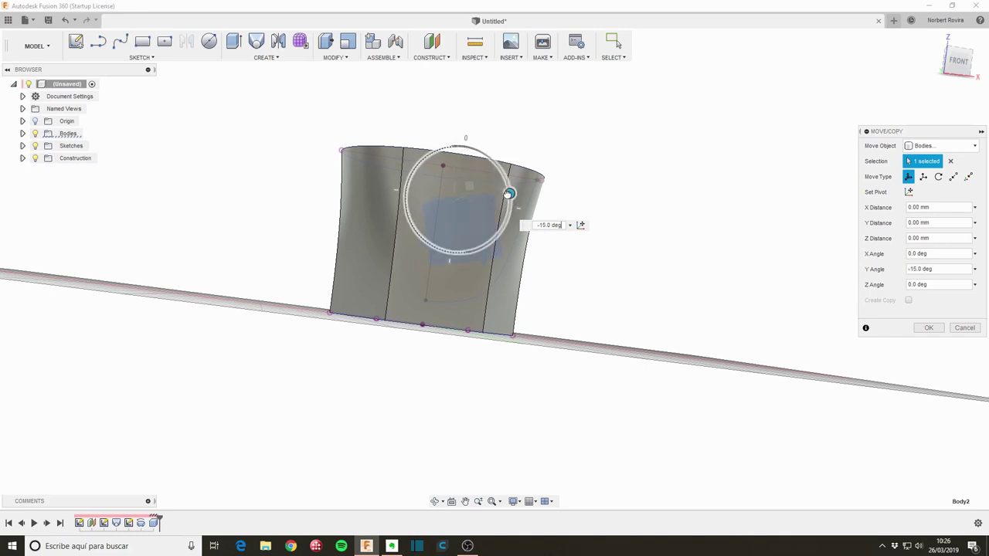
middle_click_drag(563, 148, 591, 194, "shift")
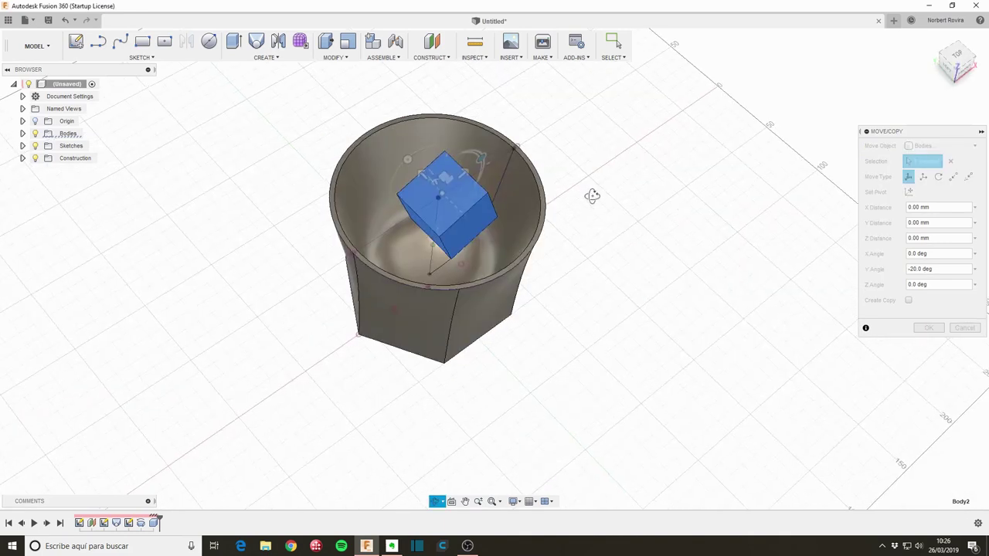
left_click_drag(409, 159, 397, 172)
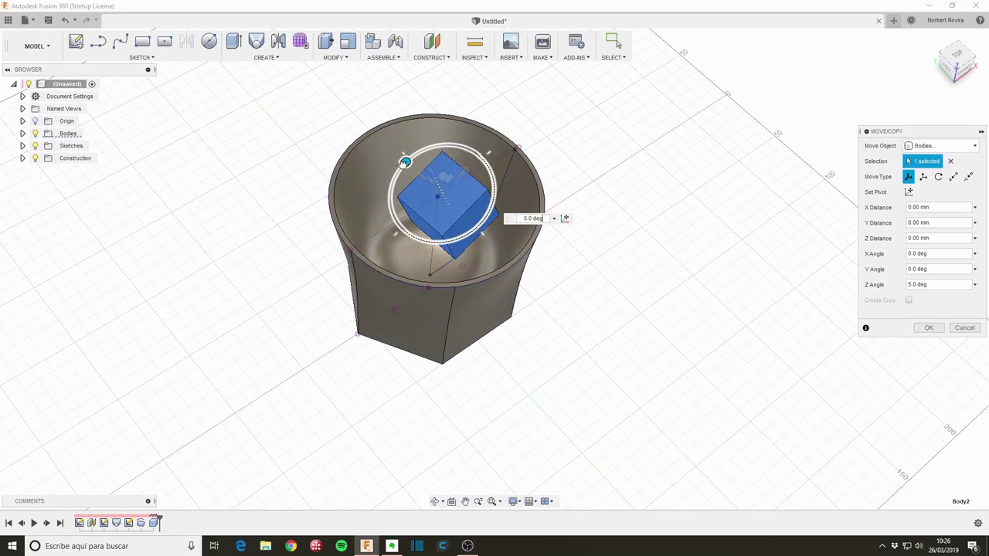
left_click(928, 329)
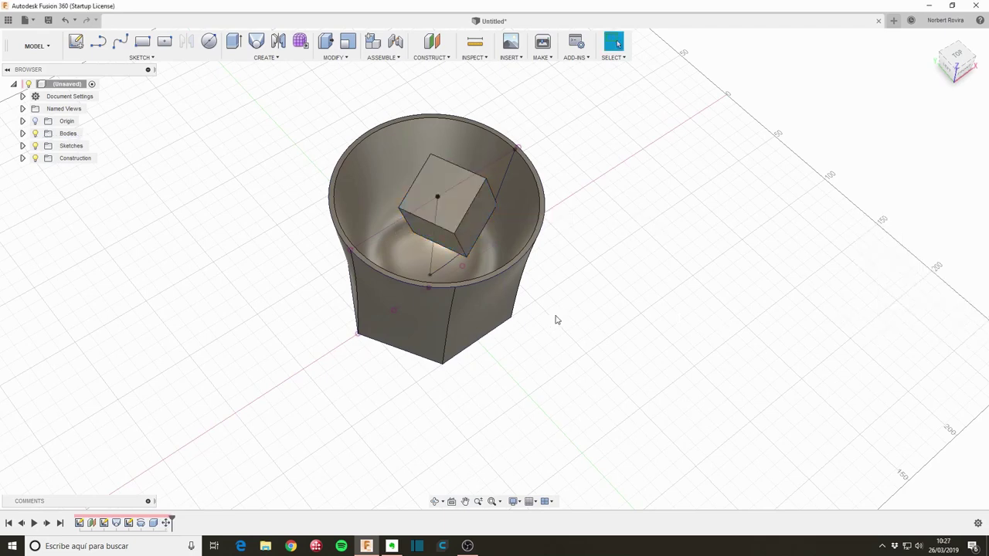
middle_click_drag(554, 320, 552, 311, "shift")
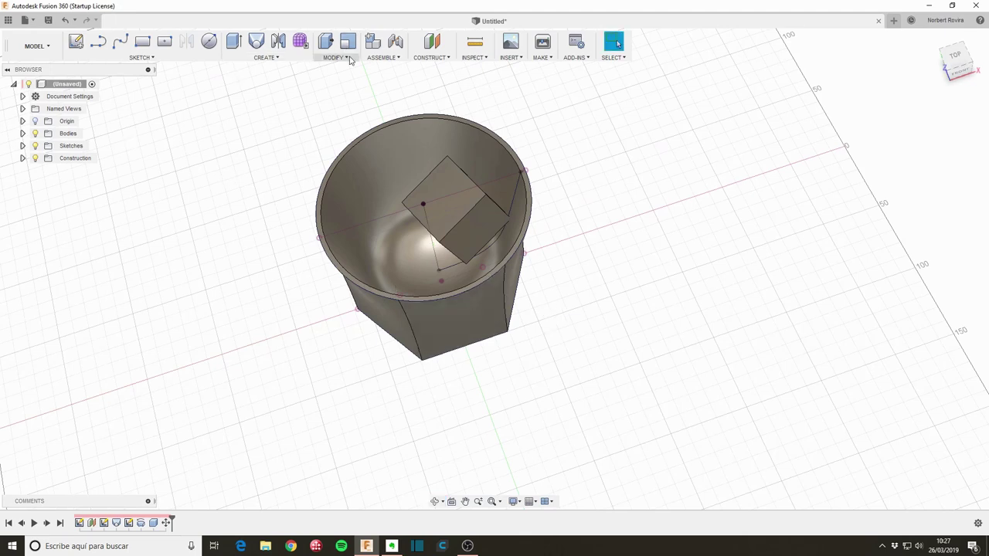
left_click(267, 58)
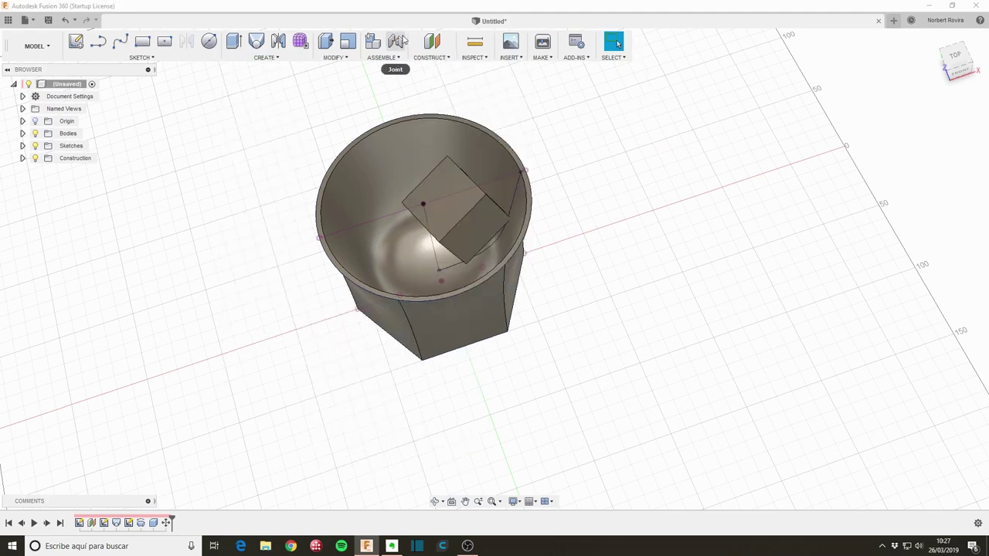
- Offset a construction plane 70 mm above the cup's bottom face, then show the cup again
left_click(433, 42)
middle_click_drag(530, 347, 530, 309, "shift")
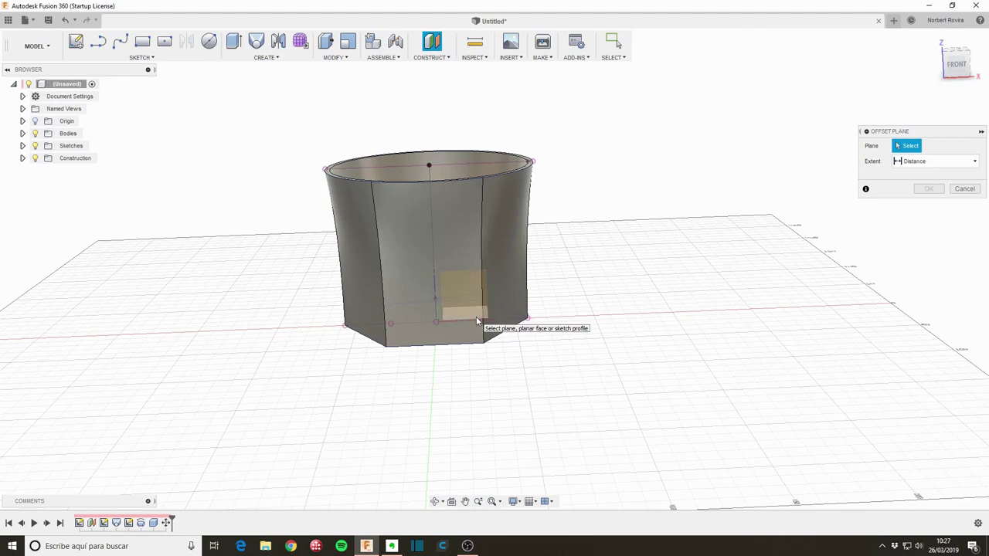
left_click(477, 321)
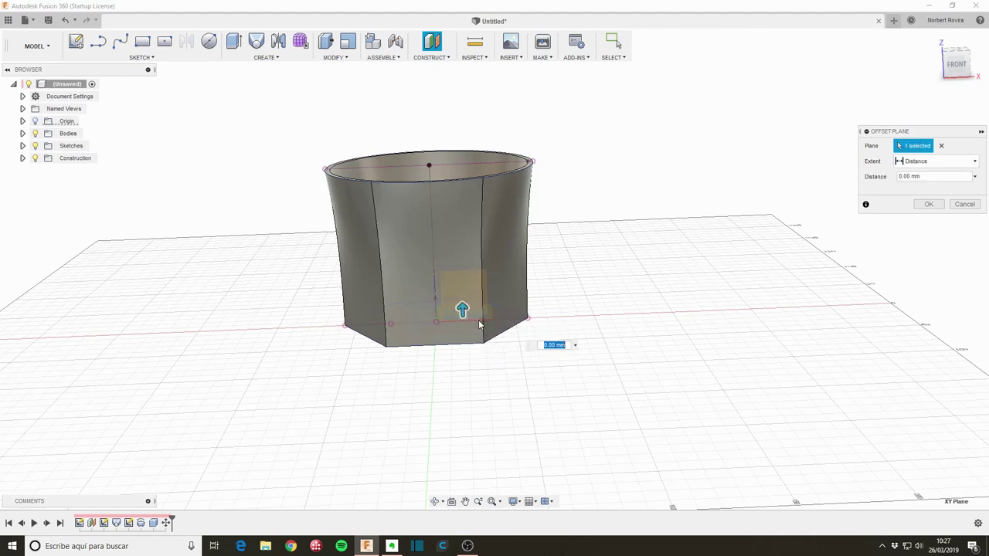
left_click_drag(462, 309, 459, 248)
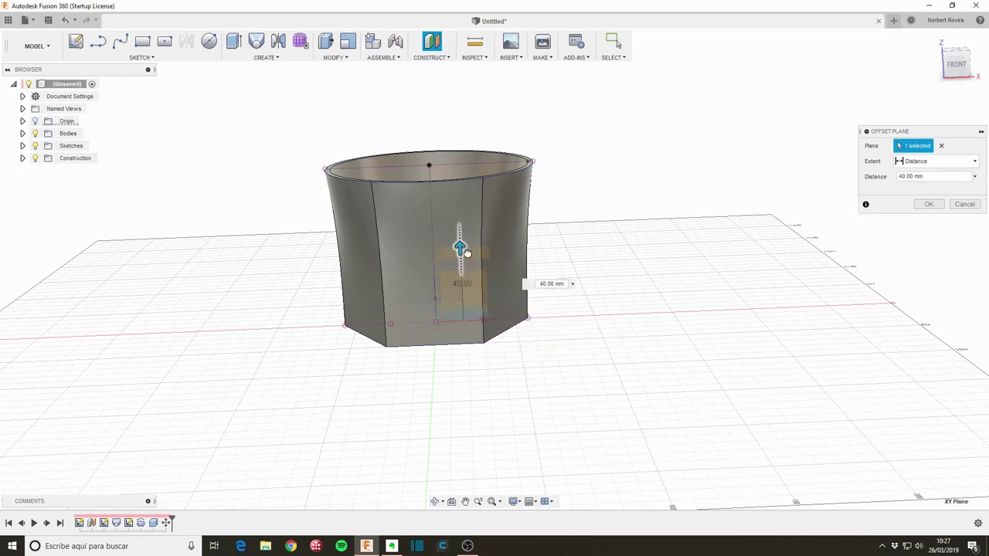
left_click(22, 134)
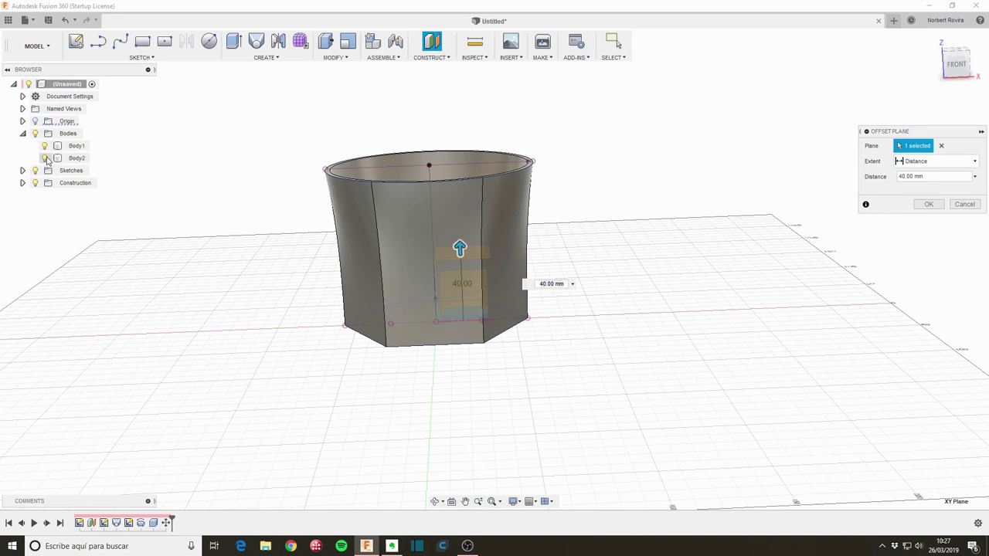
left_click(44, 158)
left_click(44, 146)
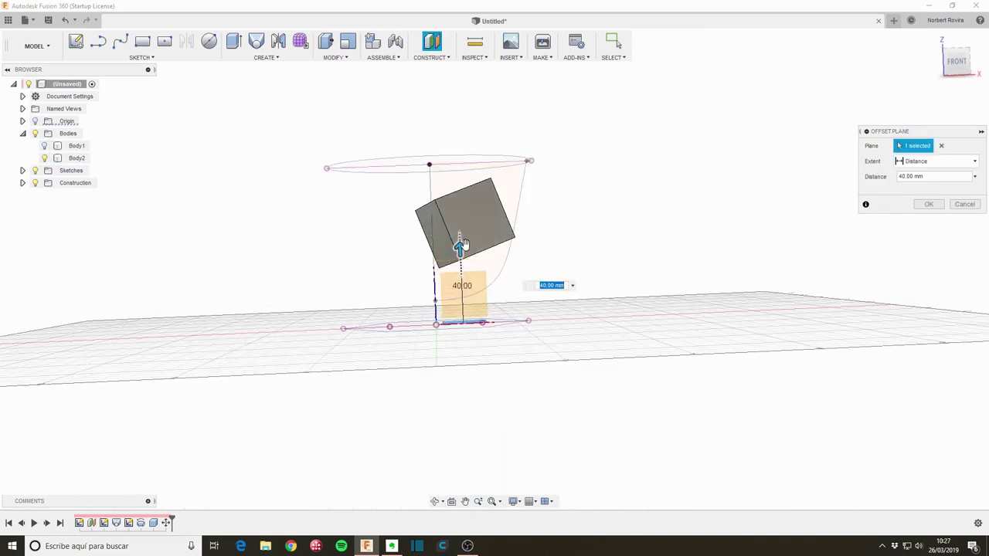
left_click_drag(460, 247, 457, 202)
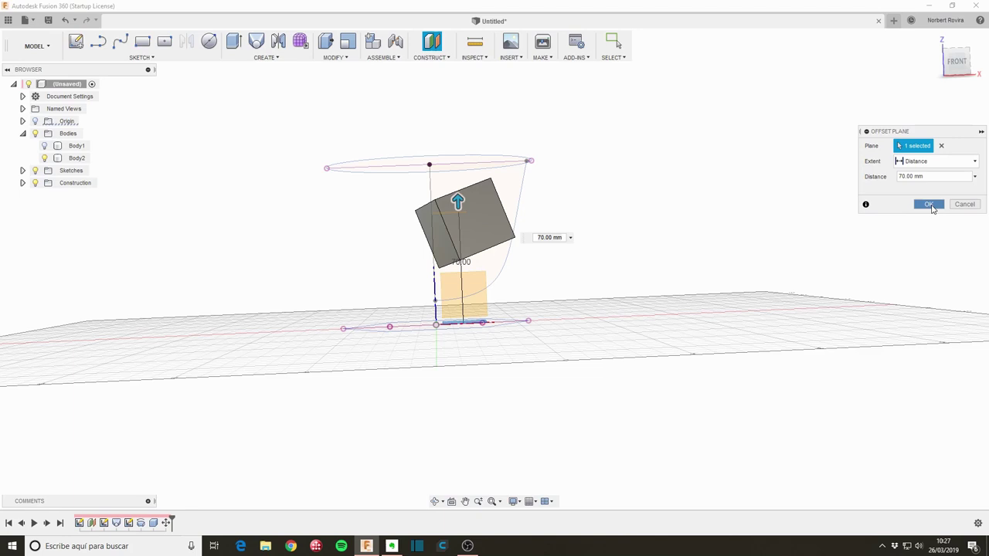
left_click(931, 206)
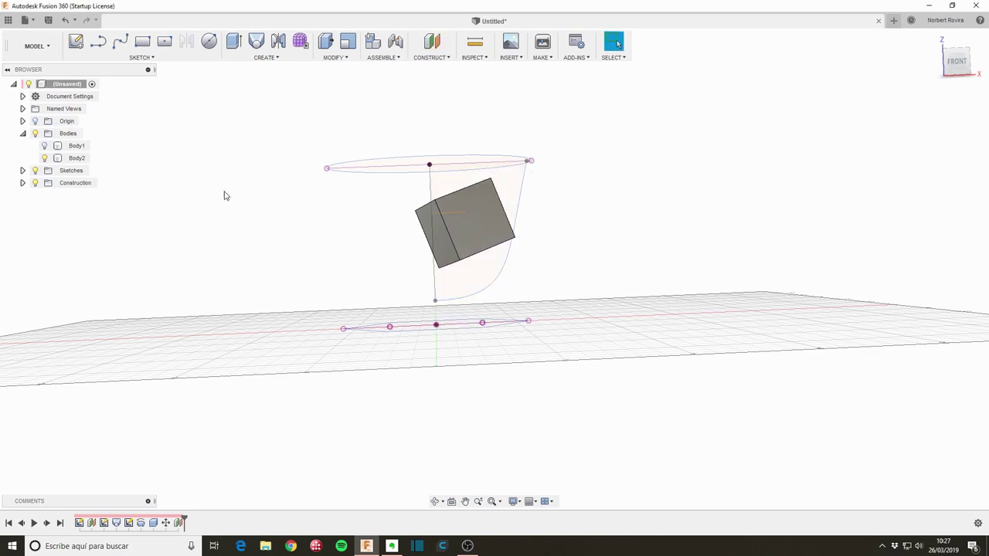
left_click(57, 149)
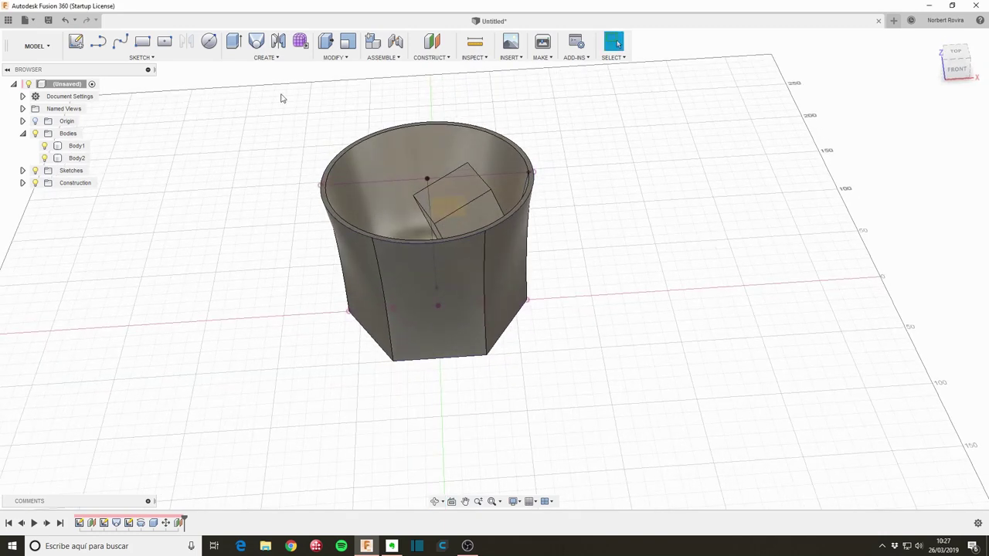
- Start a Boundary Fill with the cup body and the offset plane as tools
left_click(266, 57)
left_click(282, 306)
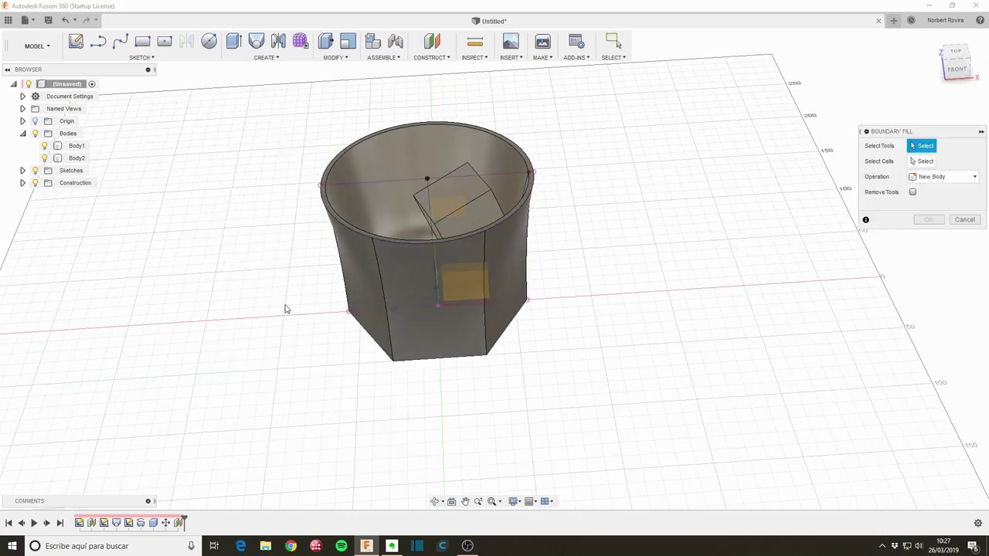
left_click(513, 242)
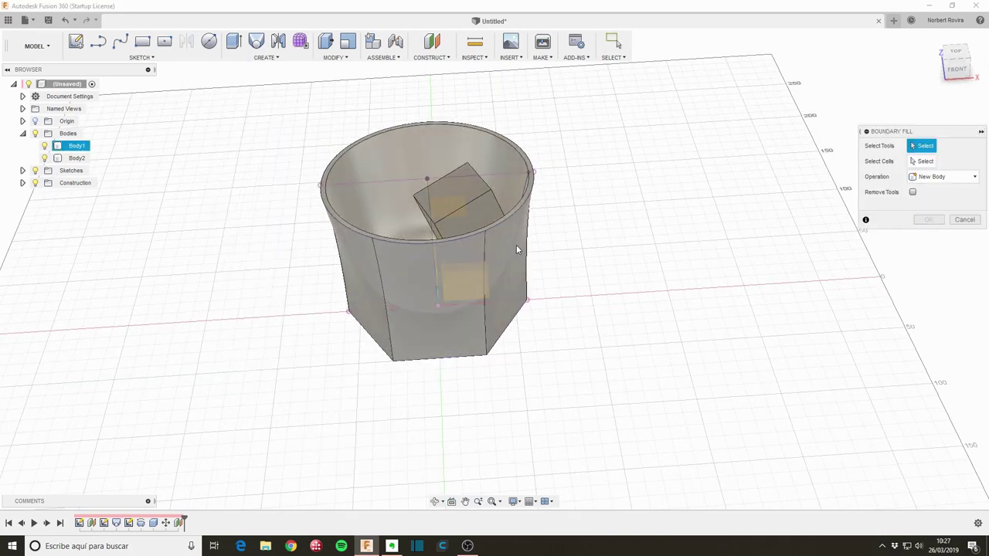
left_click(517, 247)
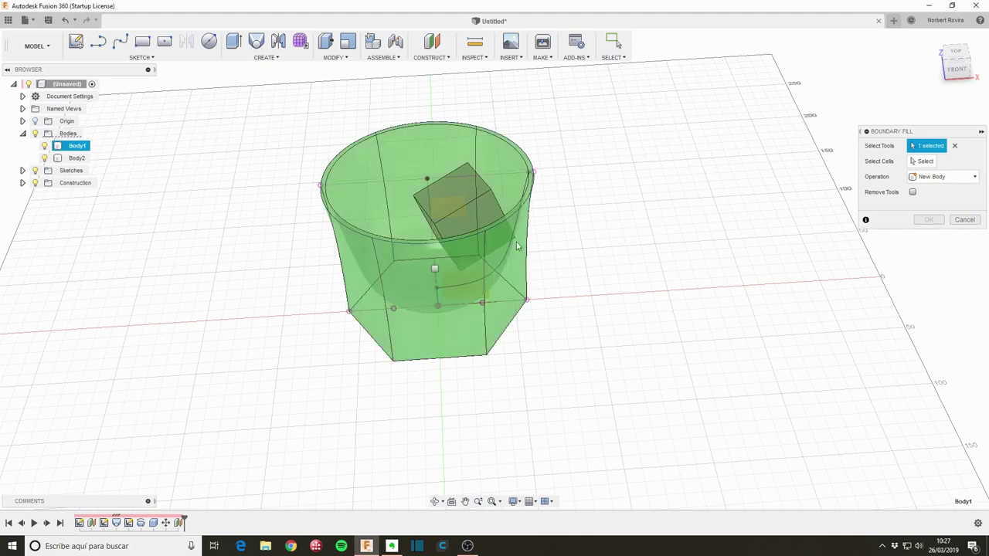
left_click_drag(441, 206, 466, 240)
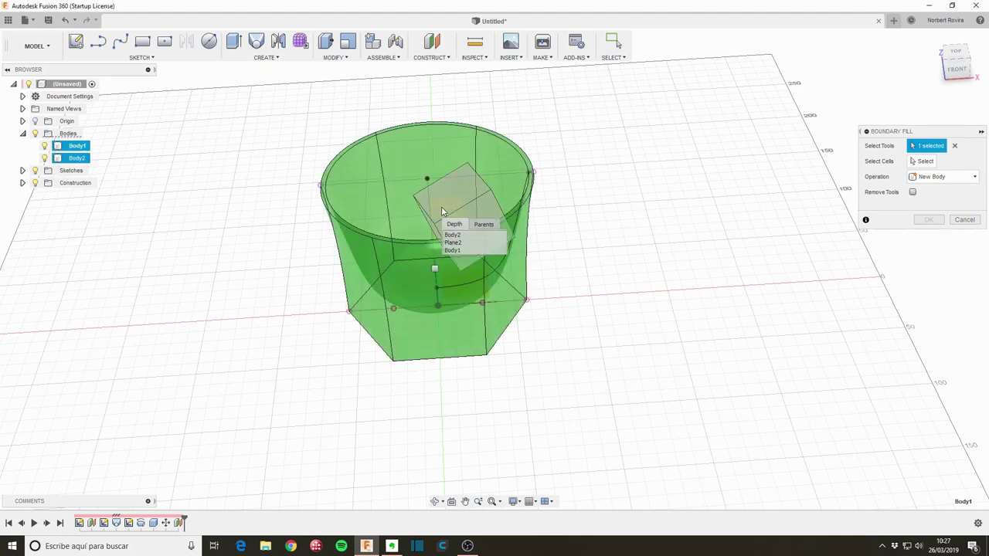
left_click(466, 242)
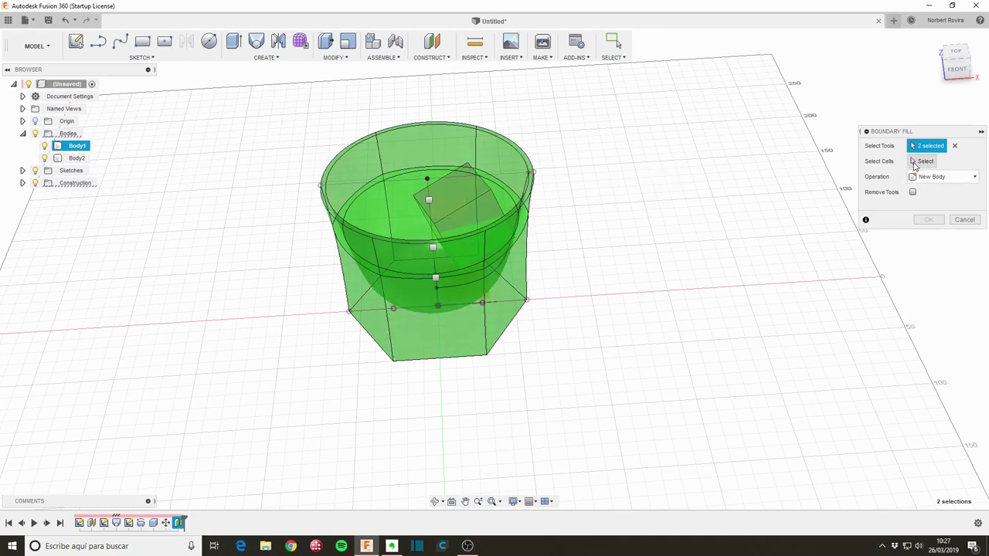
- Look into the cup and re-select the offset plane as a boundary tool
mouse_move(578, 265)
middle_mouse_down("shift")
mouse_move(583, 232)
mouse_move(583, 256)
middle_mouse_up("shift")
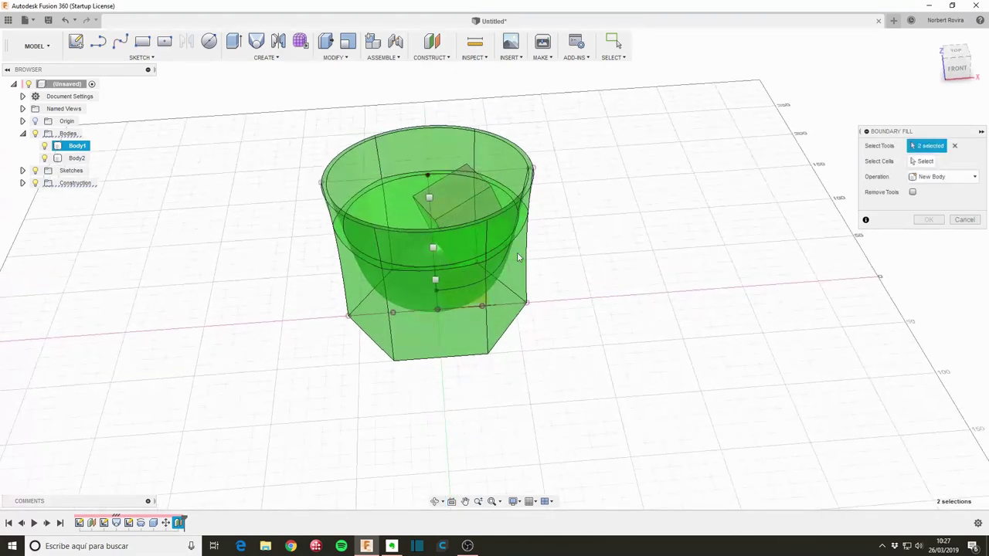
left_click(434, 249)
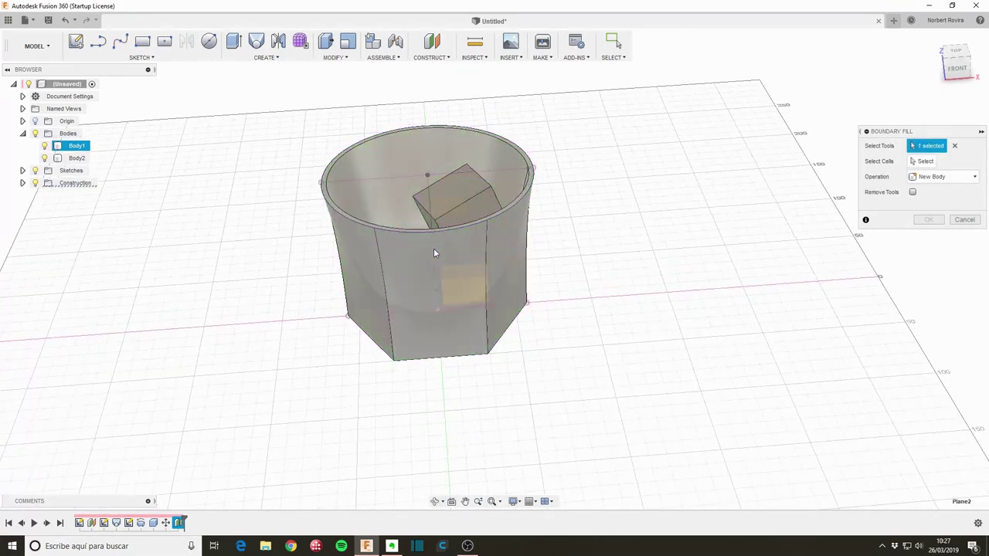
mouse_move(577, 205)
middle_mouse_down("shift")
mouse_move(577, 225)
mouse_move(576, 194)
middle_mouse_up("shift")
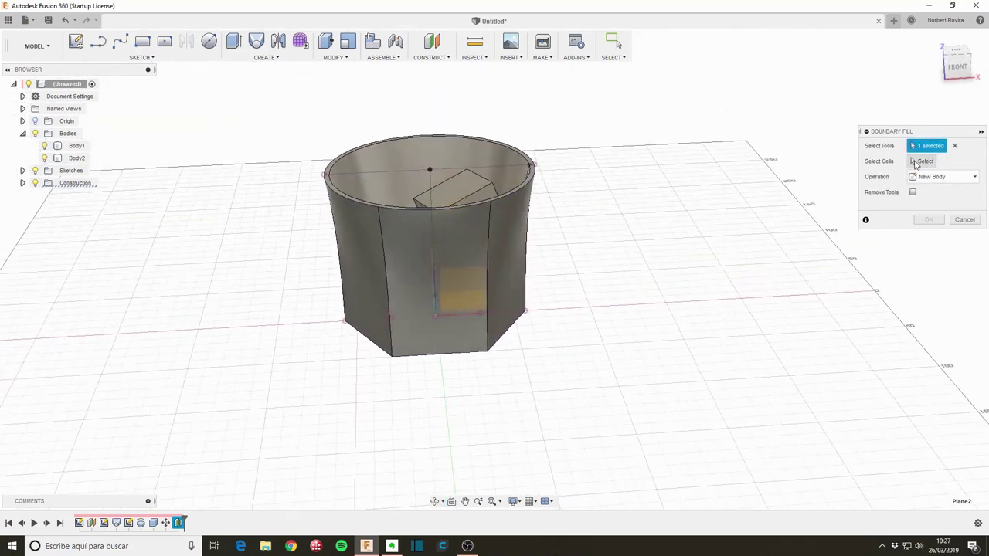
left_click(916, 161)
left_click(927, 145)
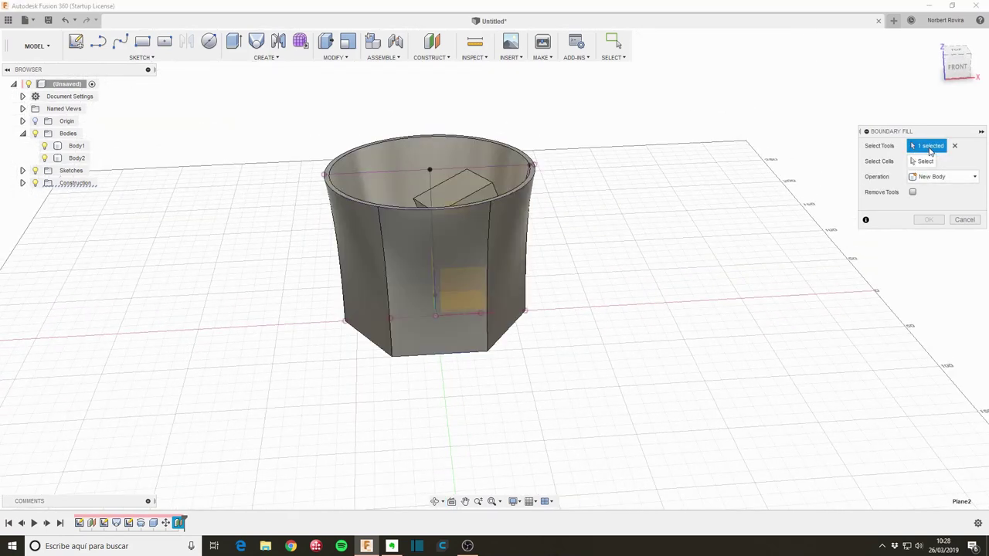
left_click(426, 214)
middle_click_drag(657, 241, 654, 255, "shift")
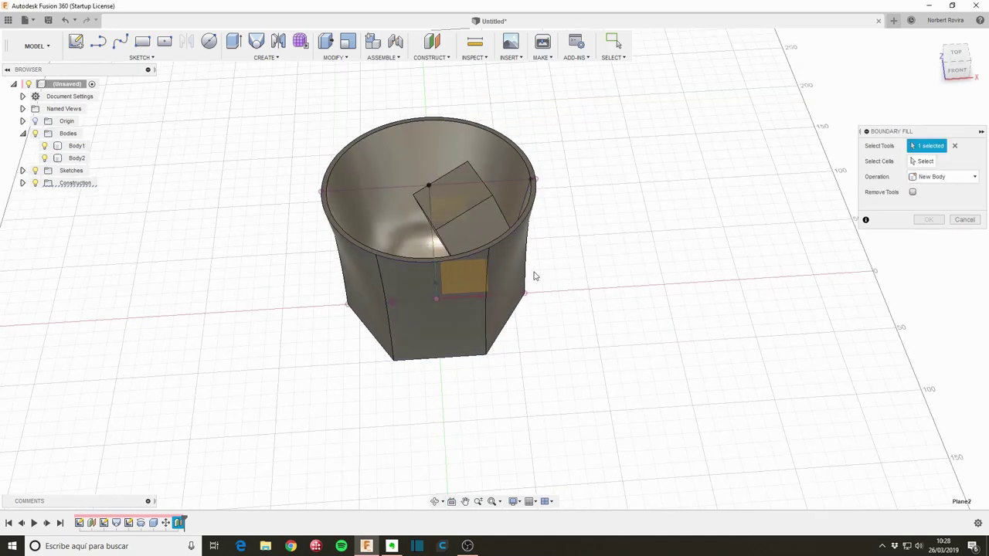
left_click(450, 323)
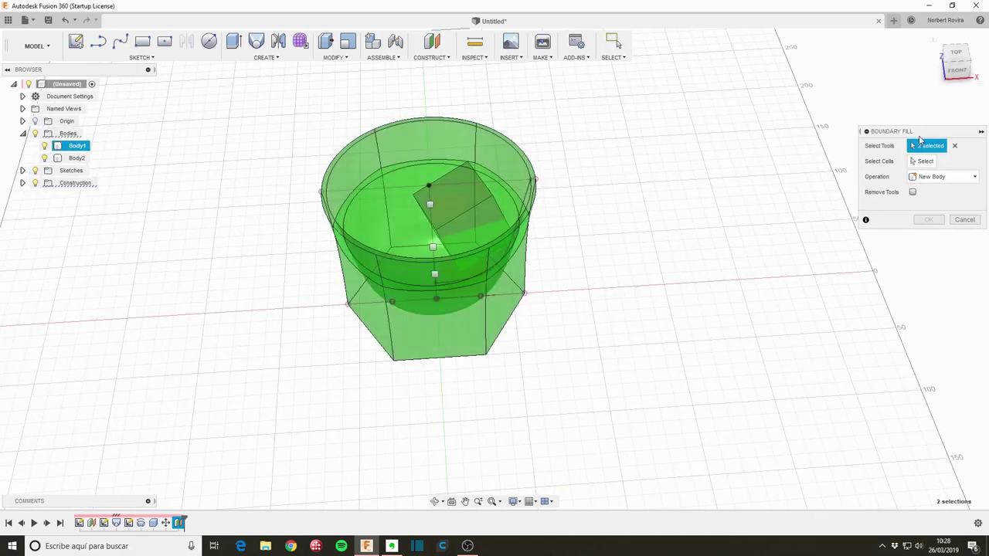
- Select the lowest and middle cells below the offset plane and confirm the fill
left_click(921, 161)
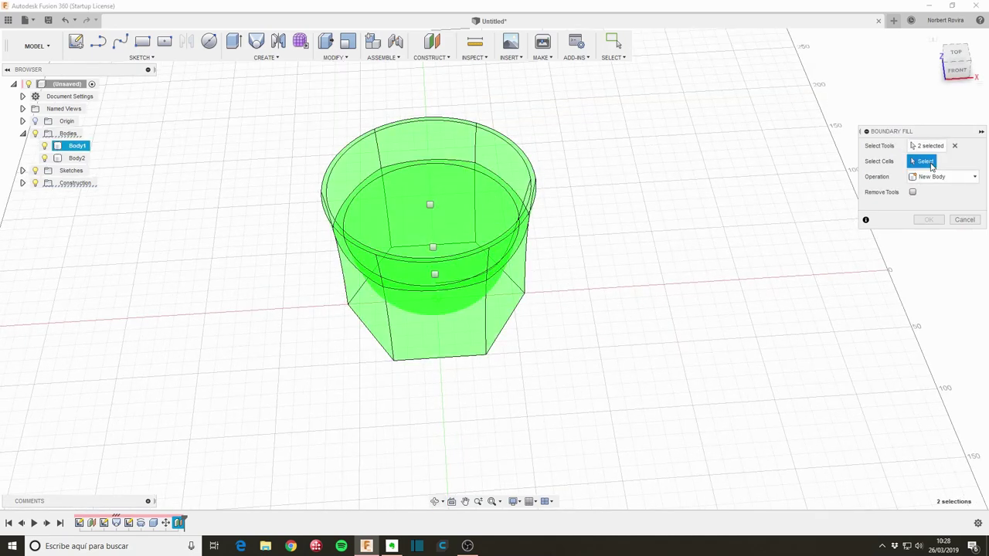
left_click(436, 275)
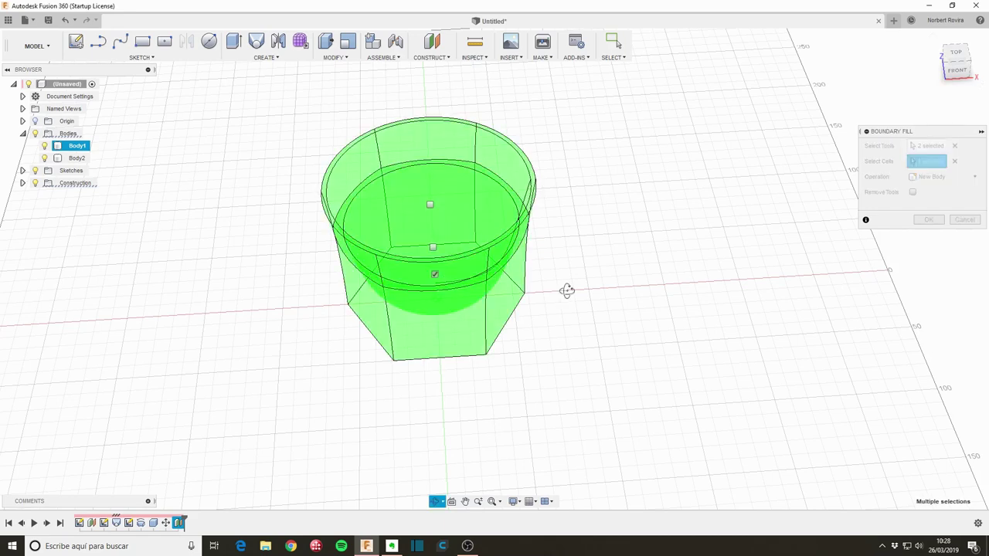
mouse_move(567, 289)
middle_mouse_down("shift")
mouse_move(578, 249)
mouse_move(569, 293)
mouse_move(565, 278)
middle_mouse_up("shift")
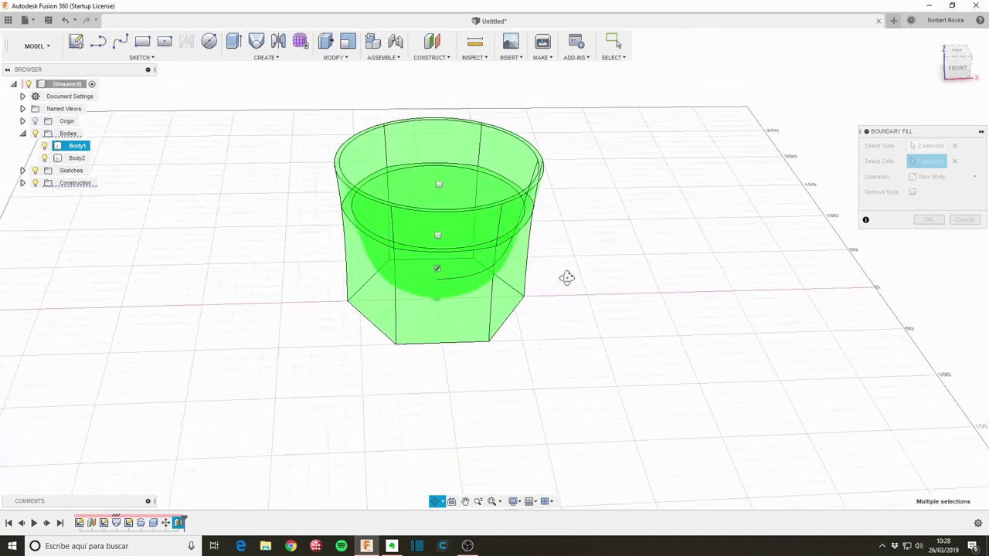
left_click(438, 235)
left_click(920, 224)
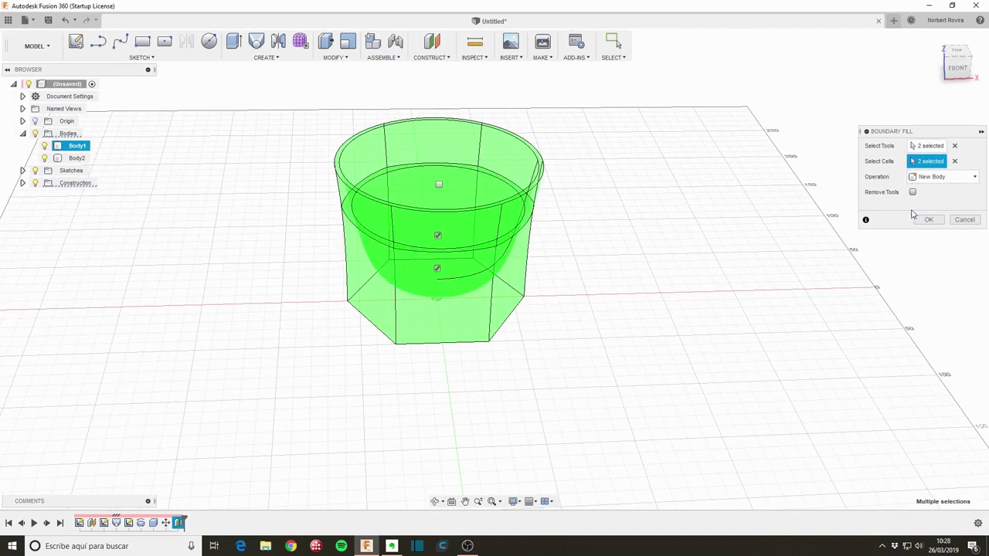
left_click(928, 222)
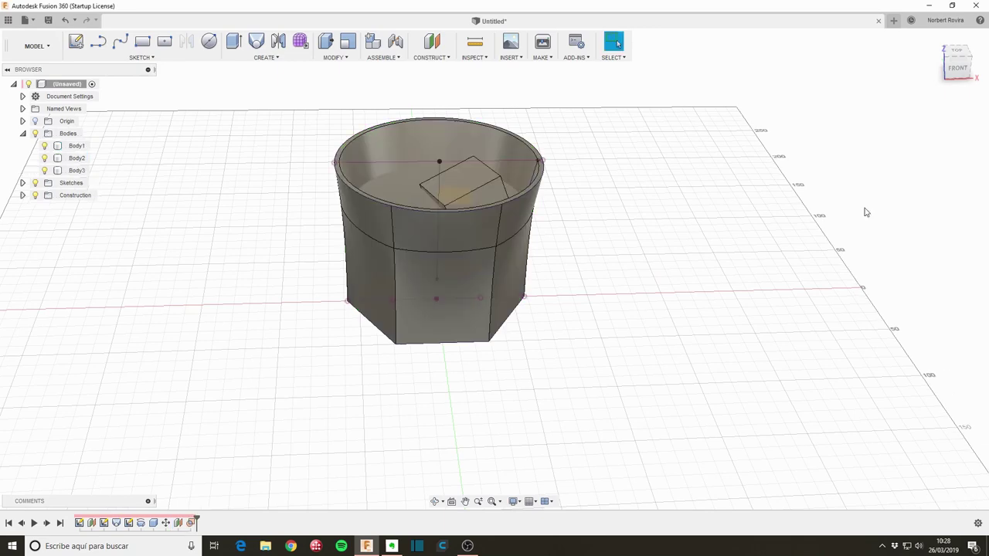
- Select Body3 and briefly hide the cup to check the water body
mouse_move(648, 247)
middle_mouse_down("shift")
mouse_move(613, 268)
mouse_move(598, 247)
middle_mouse_up("shift")
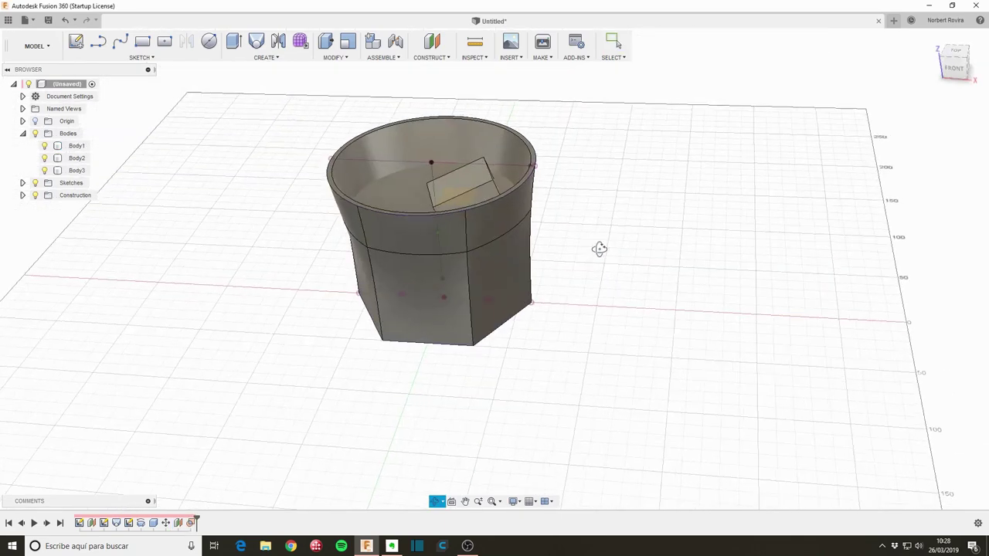
left_click(81, 172)
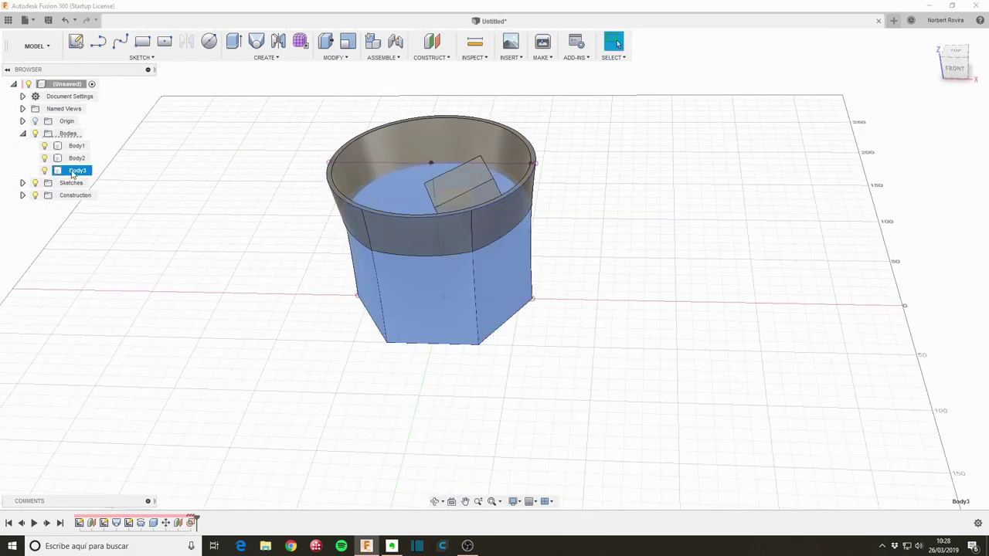
left_click(44, 146)
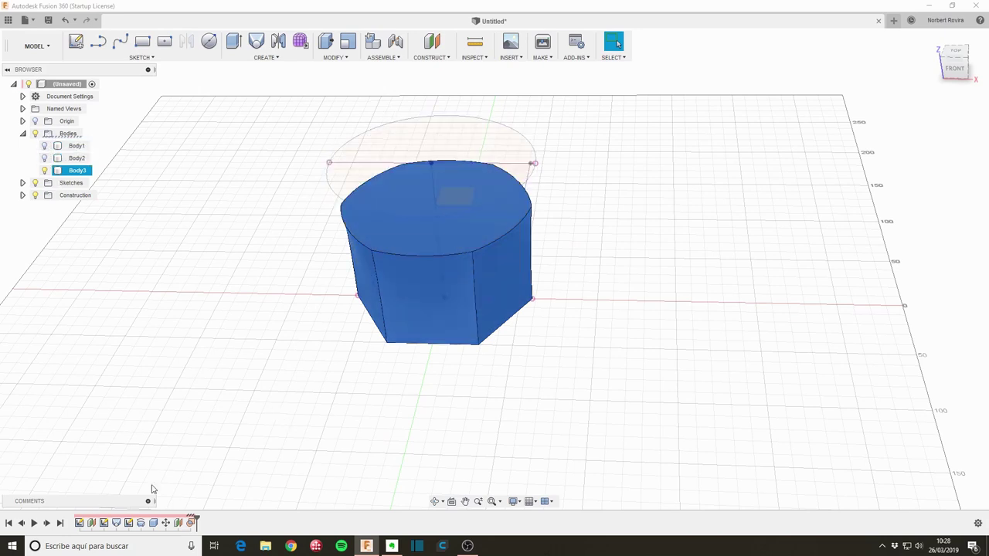
left_click(44, 146)
- Re-apply the boundary fill so Body3 fills only up to the plane, then select Body3
double_click(179, 523)
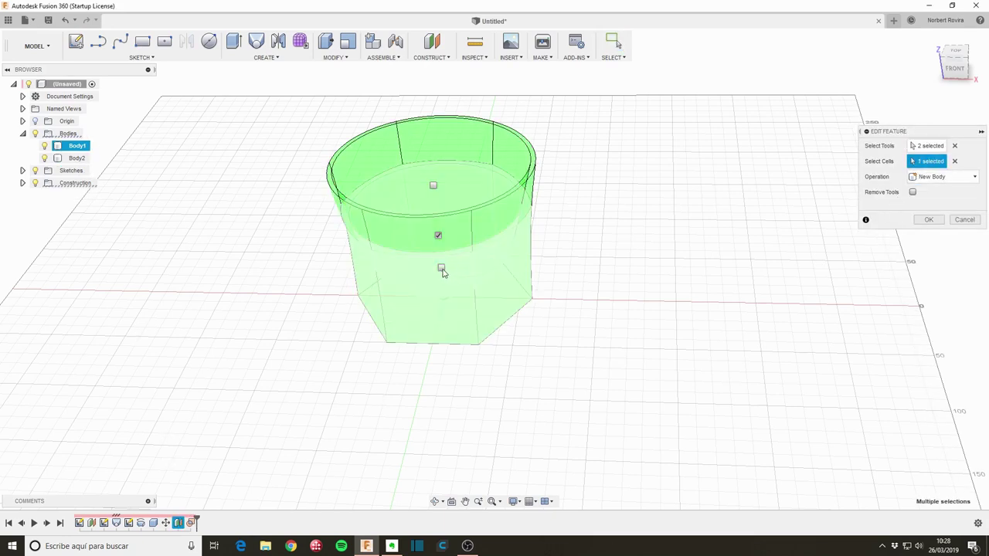
left_click(929, 220)
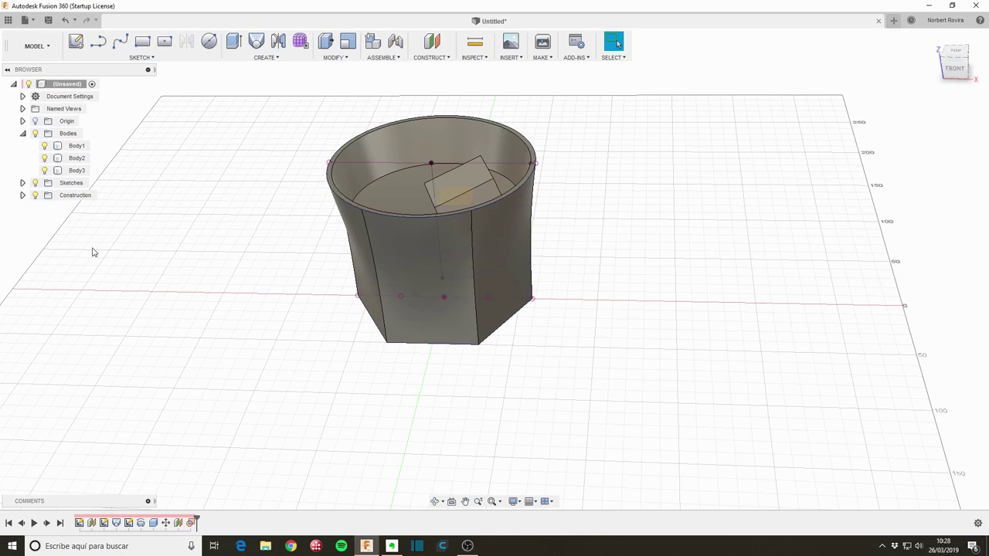
left_click(45, 146)
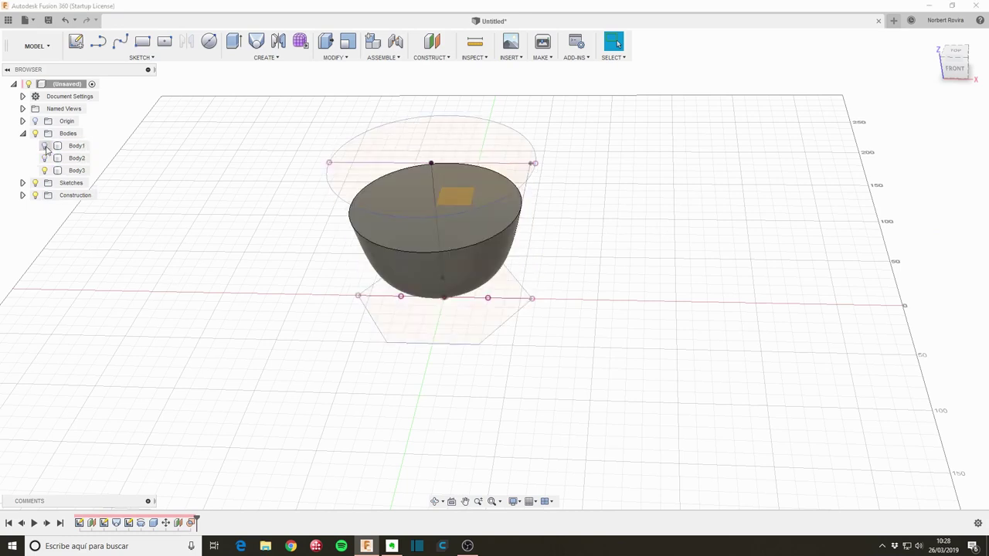
left_click(44, 146)
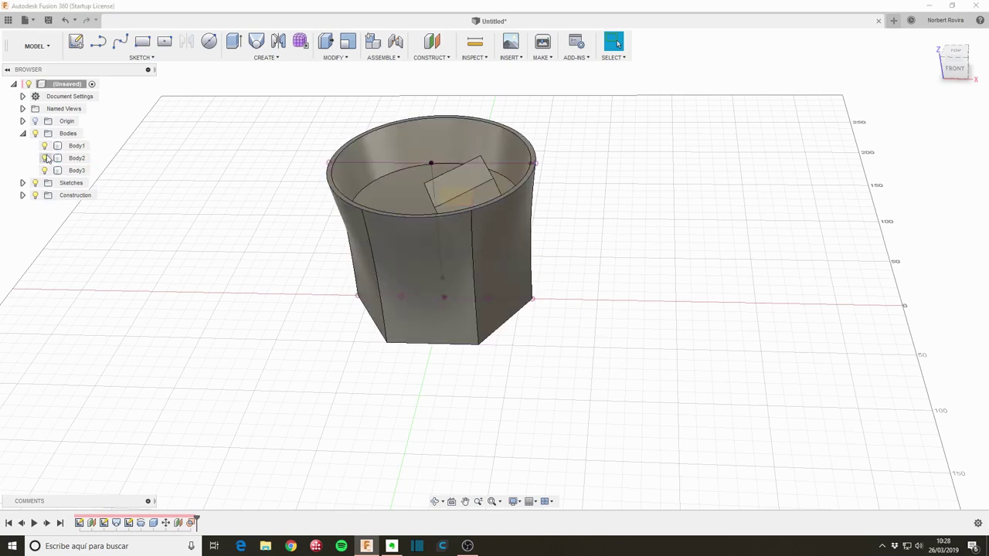
mouse_move(469, 282)
middle_mouse_down("shift")
mouse_move(647, 281)
mouse_move(633, 265)
middle_mouse_up("shift")
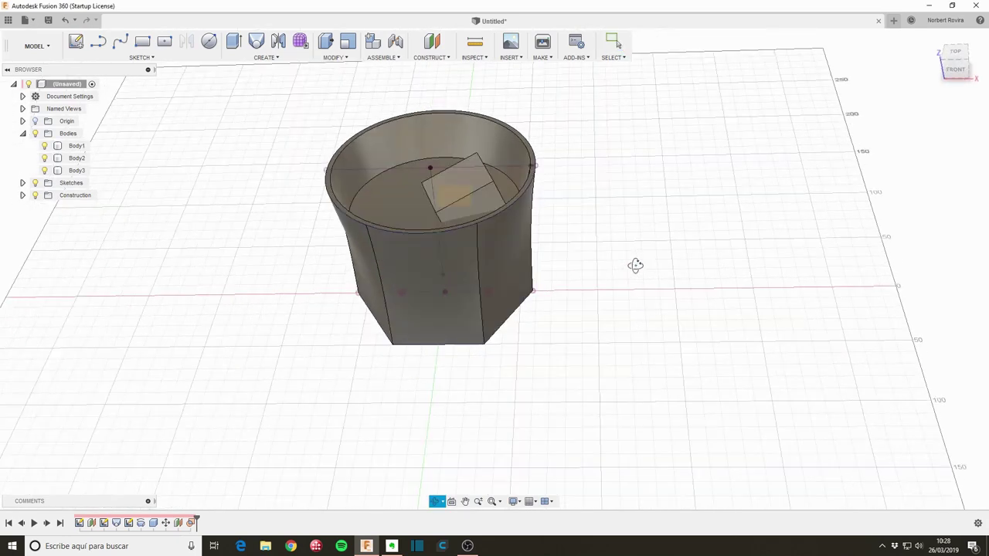
left_click(78, 171)
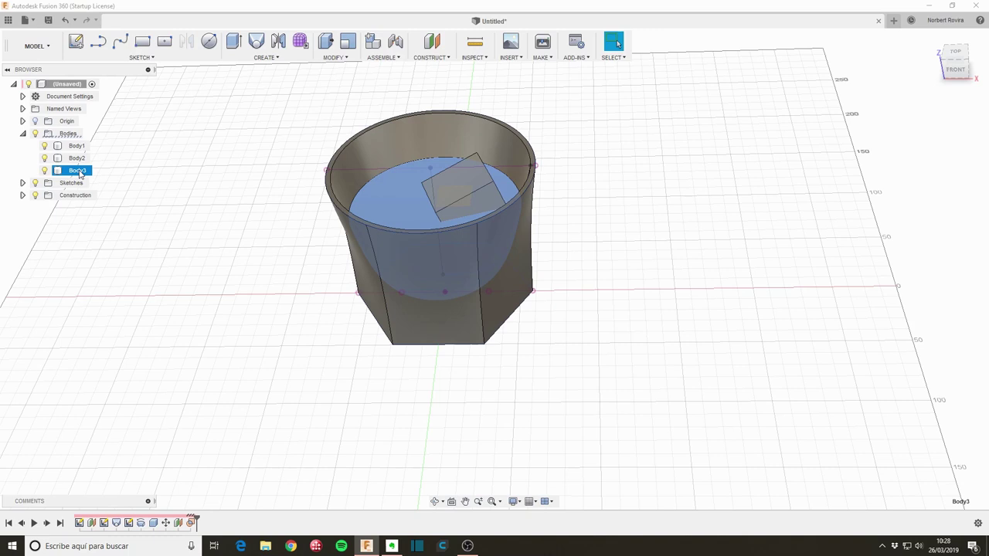
- Combine-cut the ice cube Body2 from the water Body3 with Keep Tools checked
left_click(334, 57)
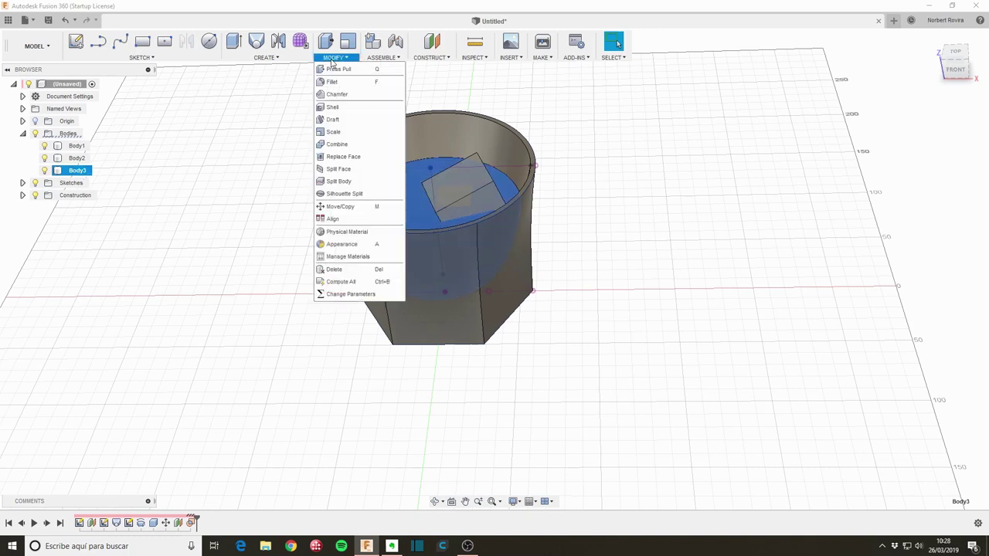
left_click(351, 149)
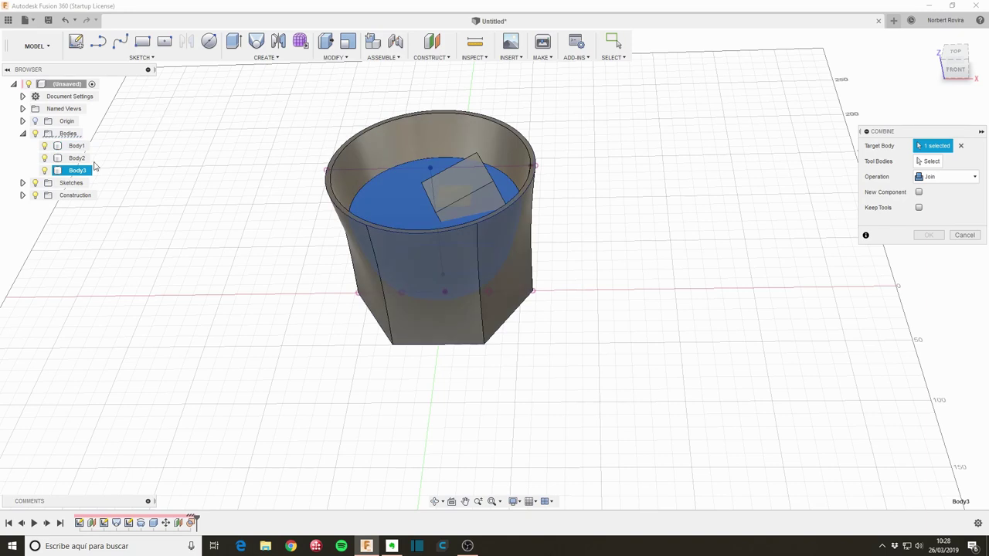
left_click(930, 161)
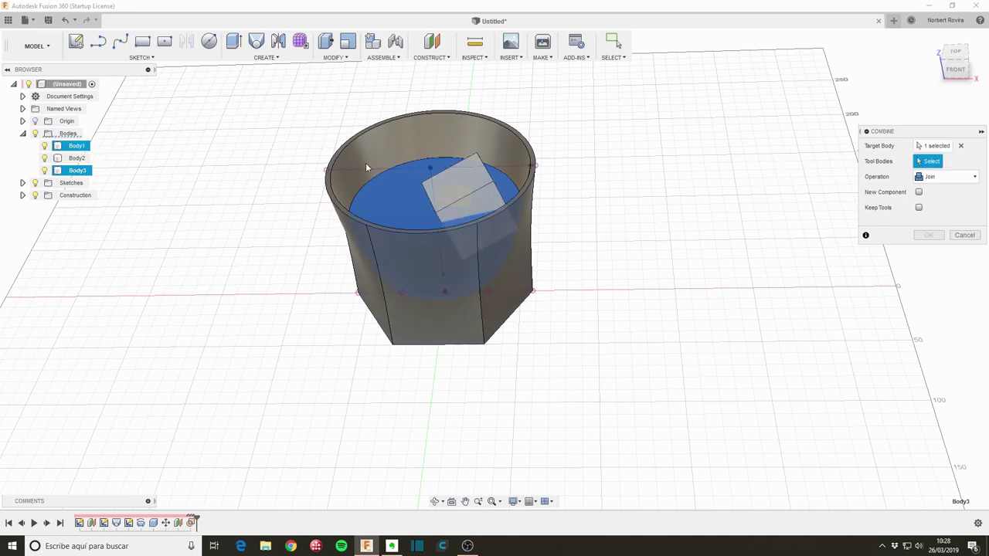
left_click(81, 159)
left_click(947, 177)
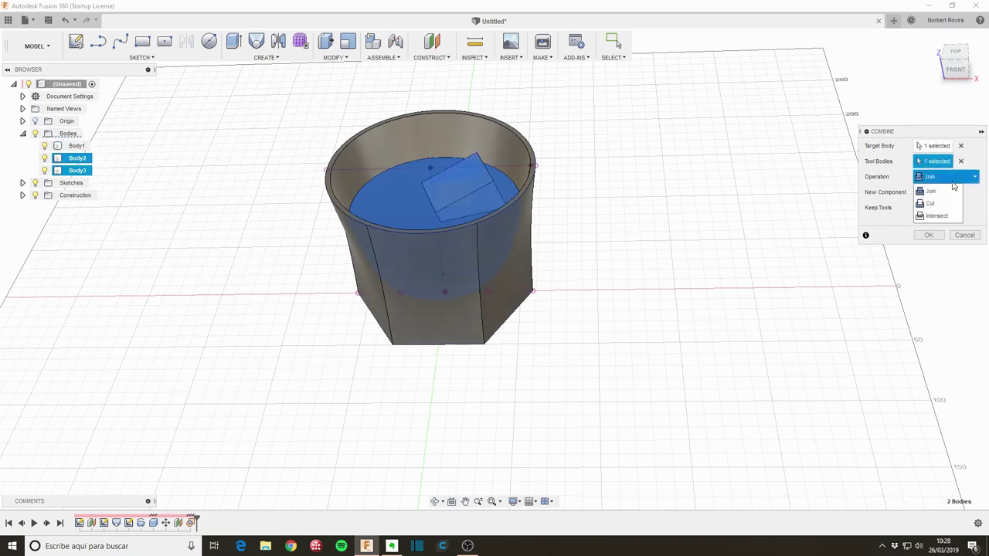
left_click(942, 207)
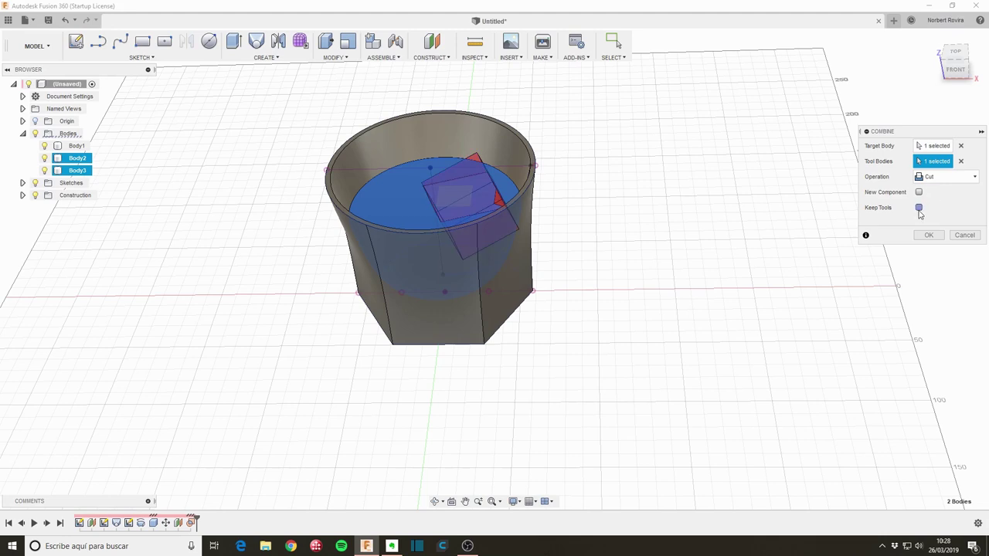
left_click(919, 209)
left_click(928, 236)
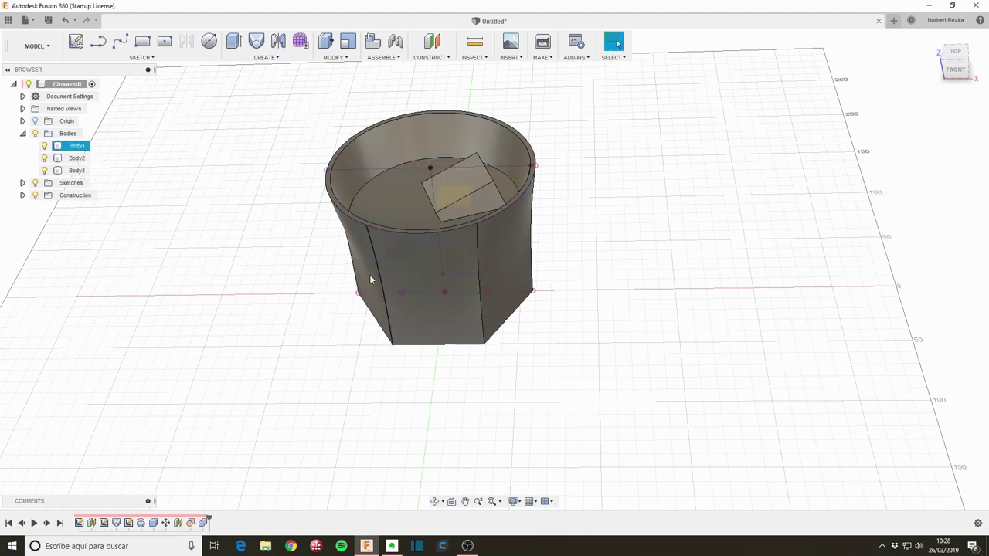
- Hide and reshow the ice cube to inspect the pocket cut in the water
left_click(45, 159)
left_click(45, 158)
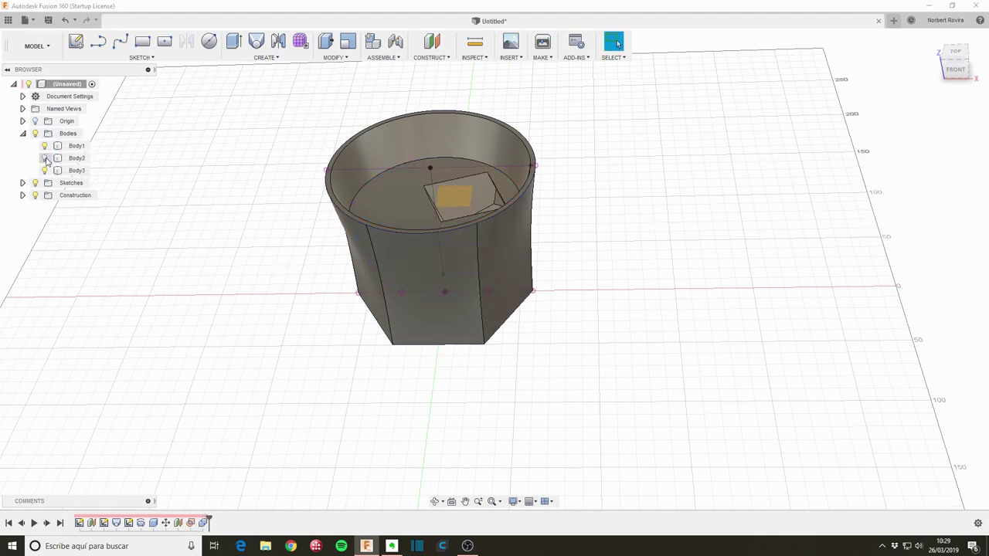
left_click(45, 158)
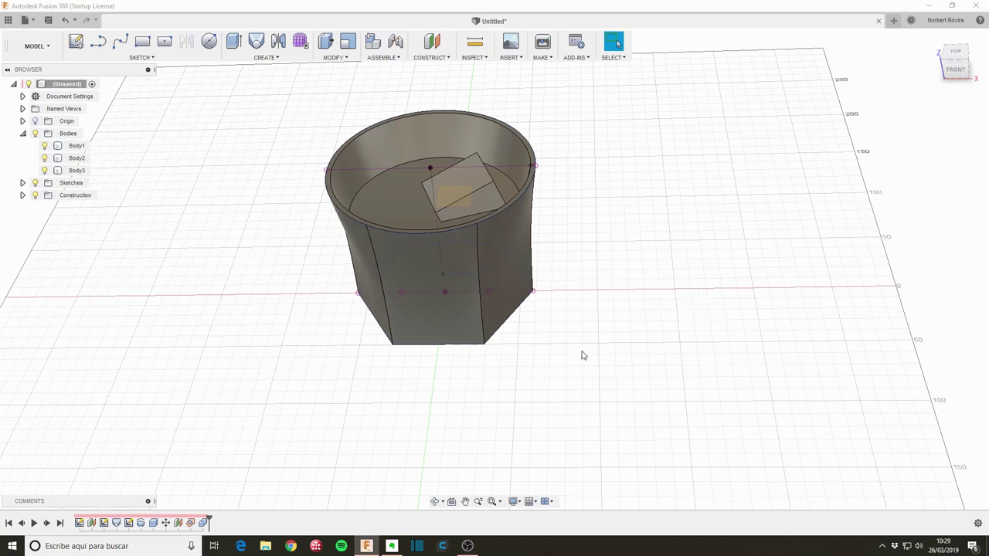
mouse_move(583, 355)
middle_mouse_down("shift")
mouse_move(574, 347)
mouse_move(587, 333)
middle_mouse_up("shift")
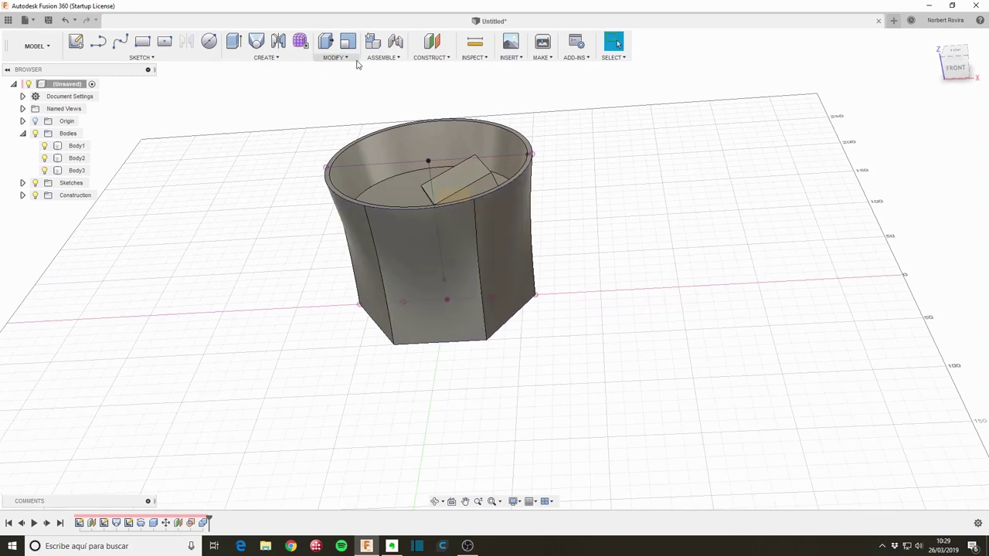
left_click(383, 58)
mouse_move(334, 58)
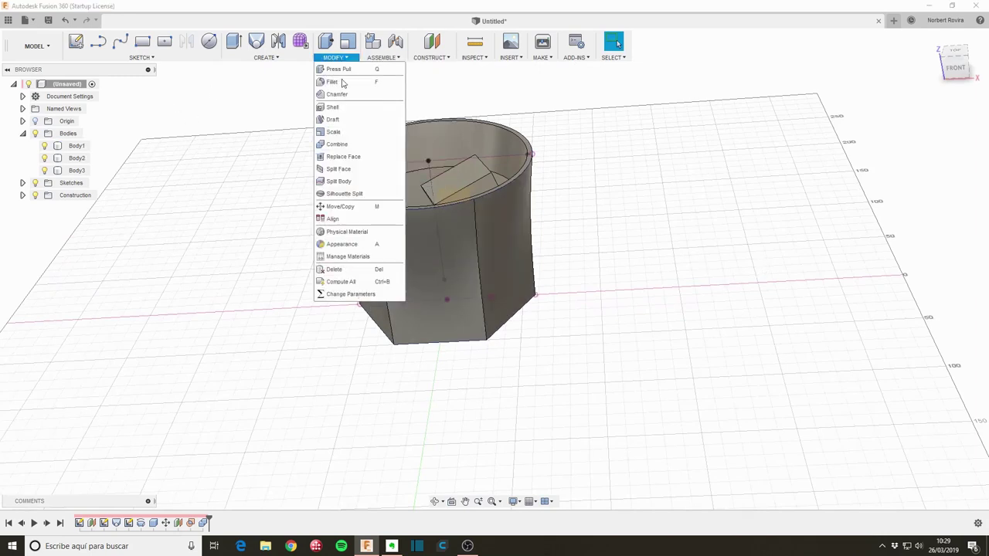
- Drag the Water material from the Liquid library onto Body3, then close the Material Browser
left_click(341, 256)
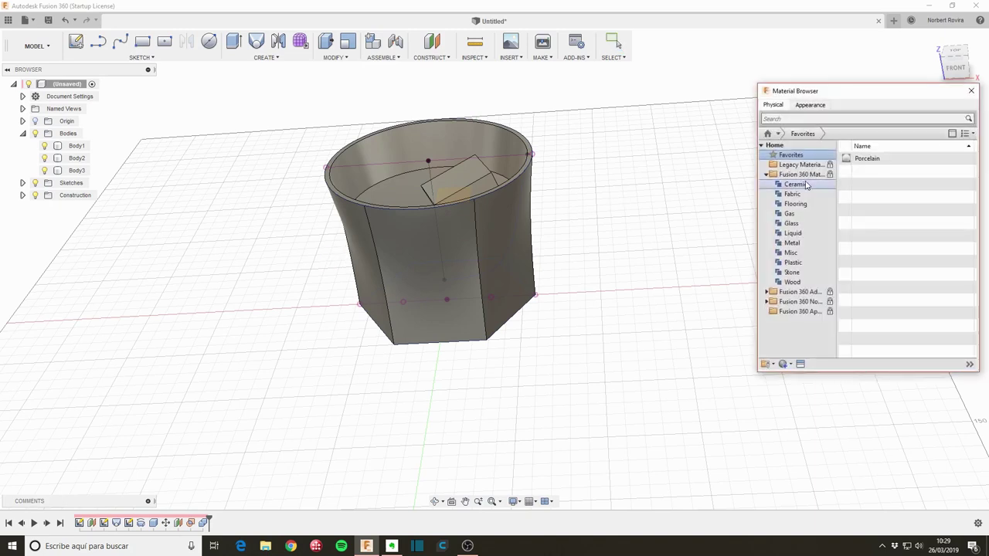
left_click(786, 117)
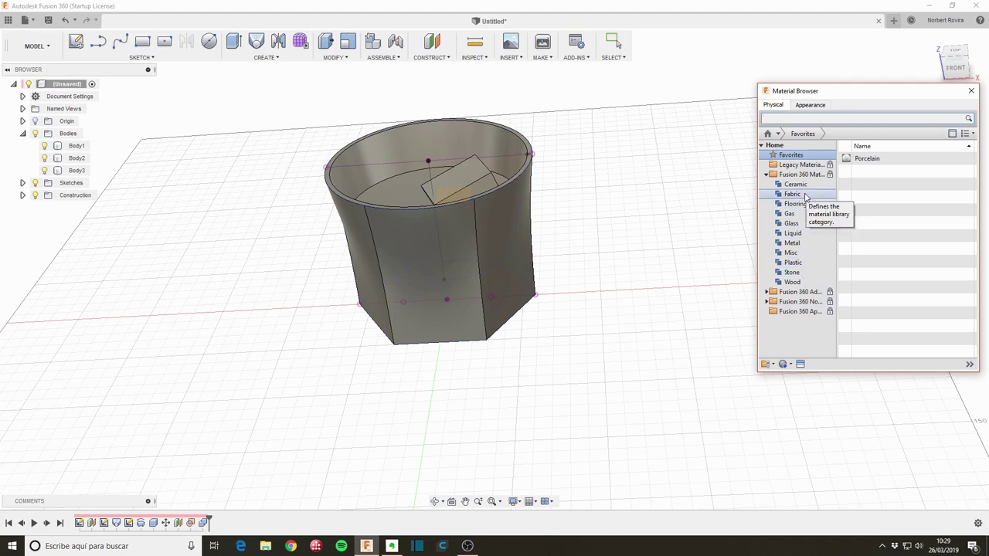
left_click(803, 233)
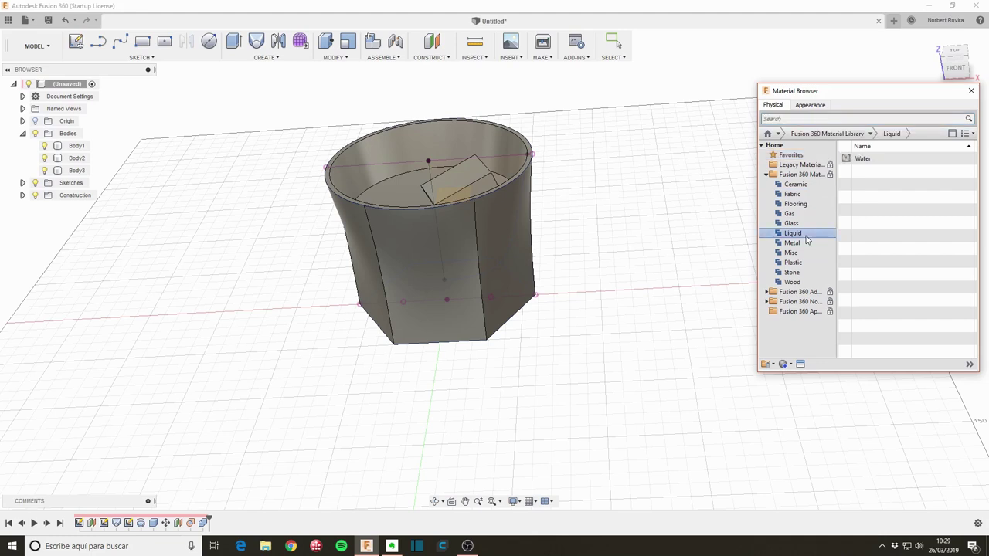
mouse_move(896, 158)
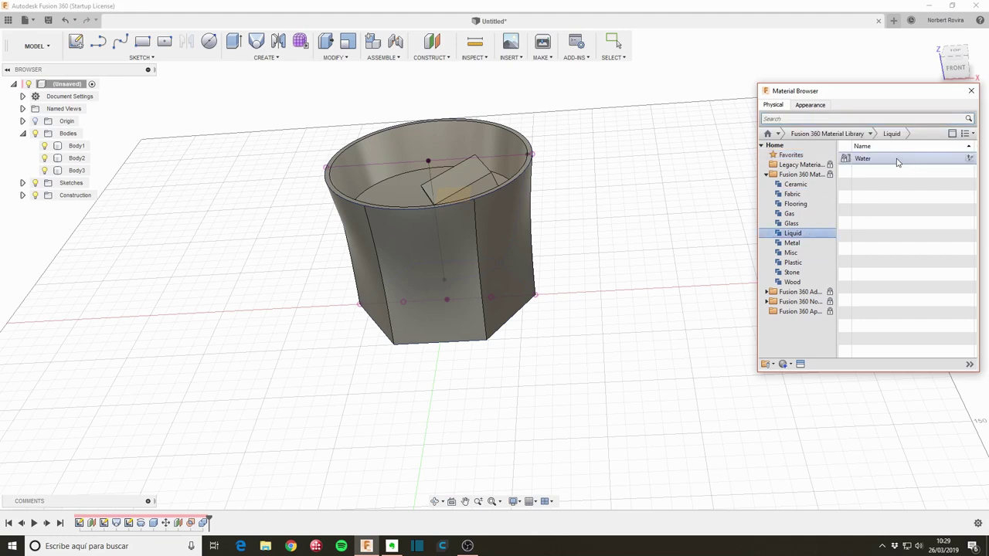
left_click_drag(897, 162, 407, 198)
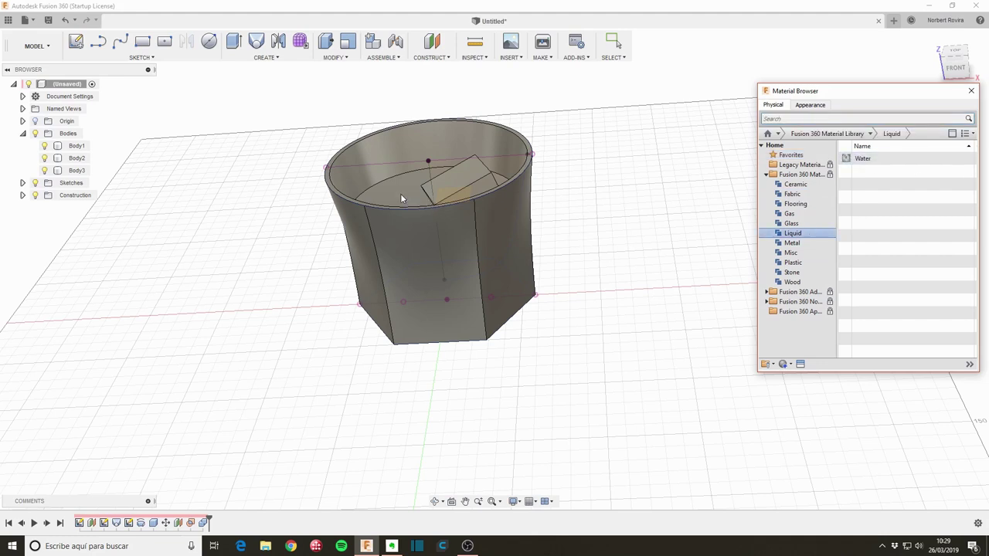
middle_click_drag(567, 214, 576, 223, "shift")
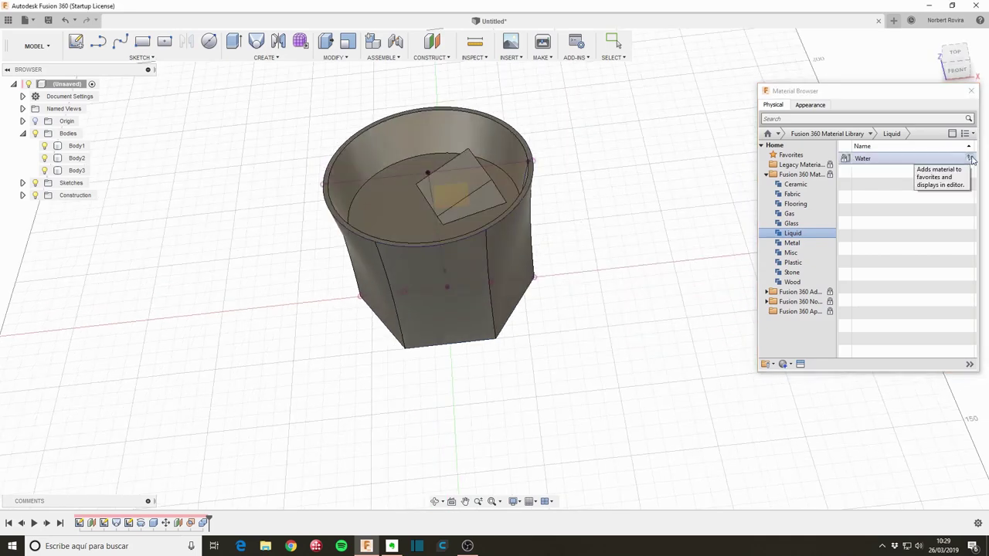
left_click(878, 162)
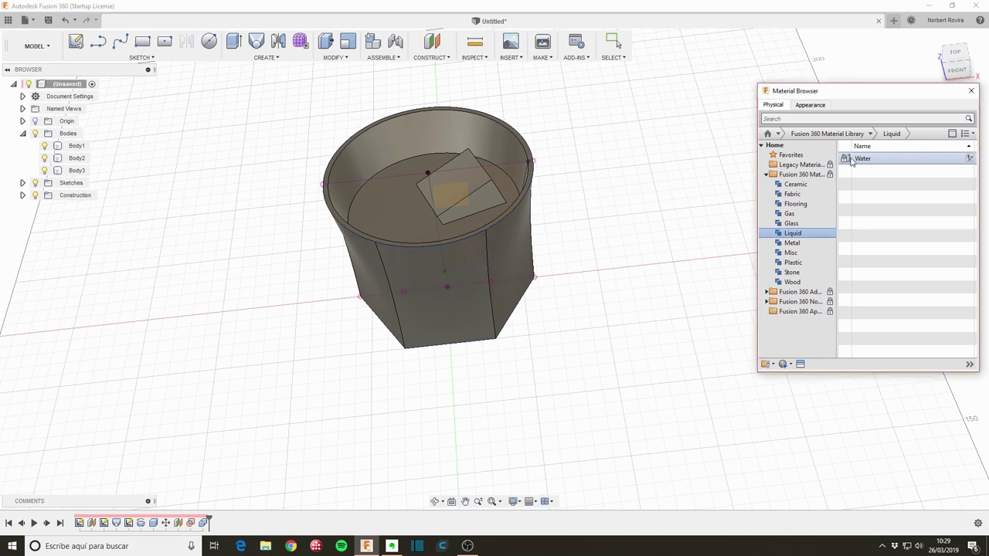
left_click_drag(847, 160, 80, 172)
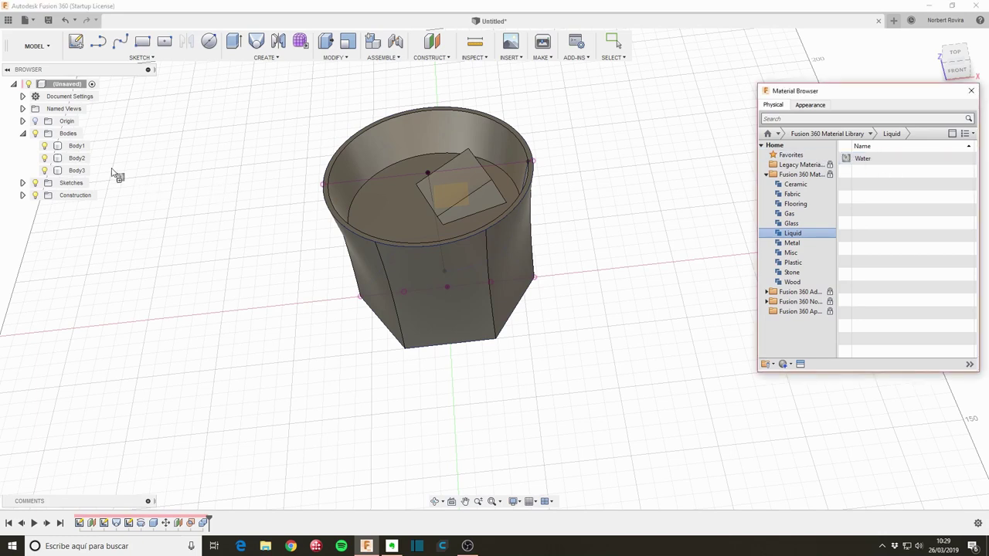
left_click(971, 90)
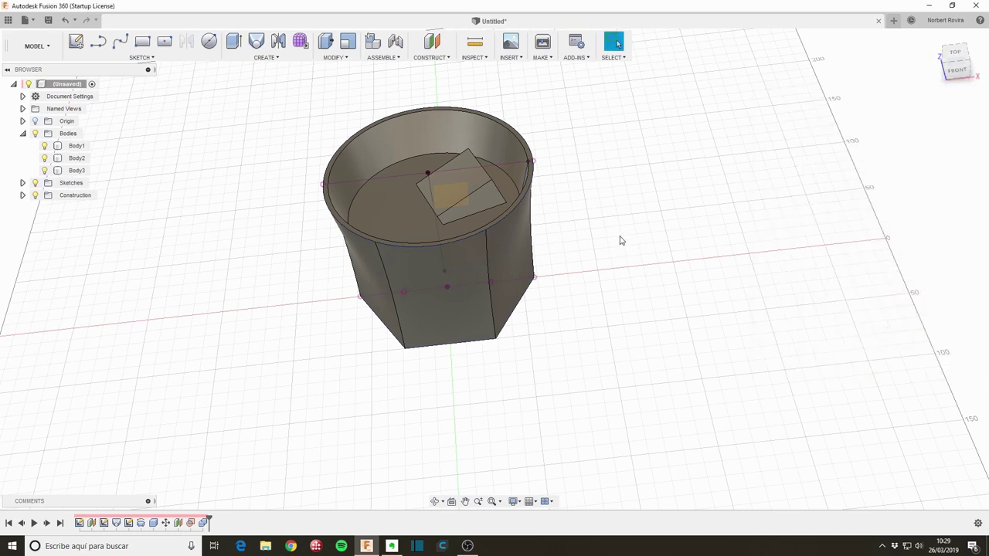
- Search the appearance library and apply Water - Clear to the inner water body
key("a")
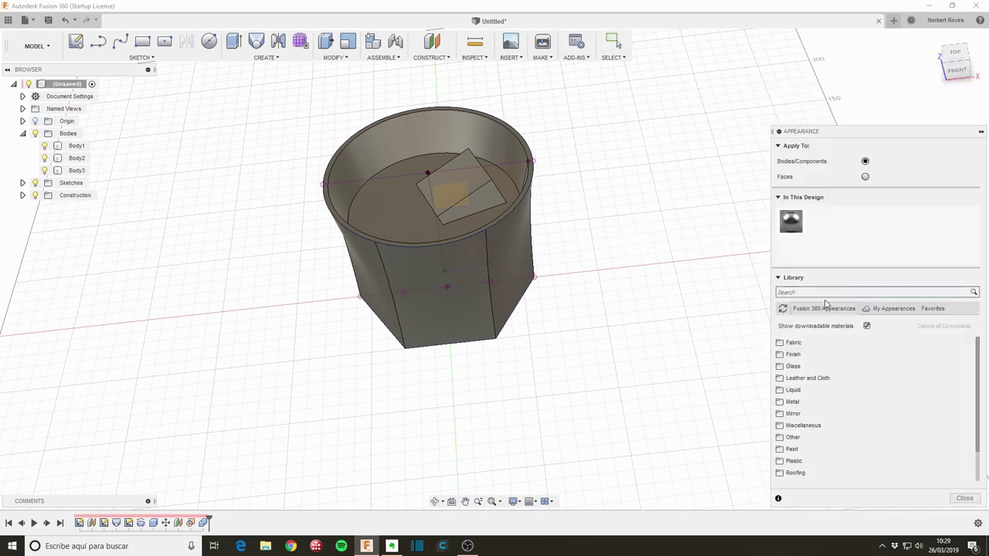
scroll(842, 365, "down", 1)
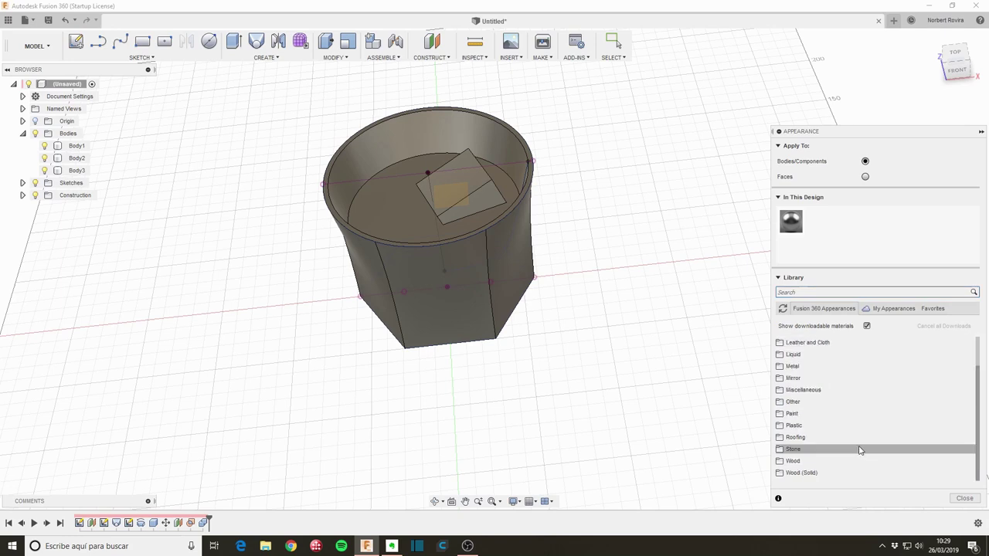
left_click(792, 291)
type("wa")
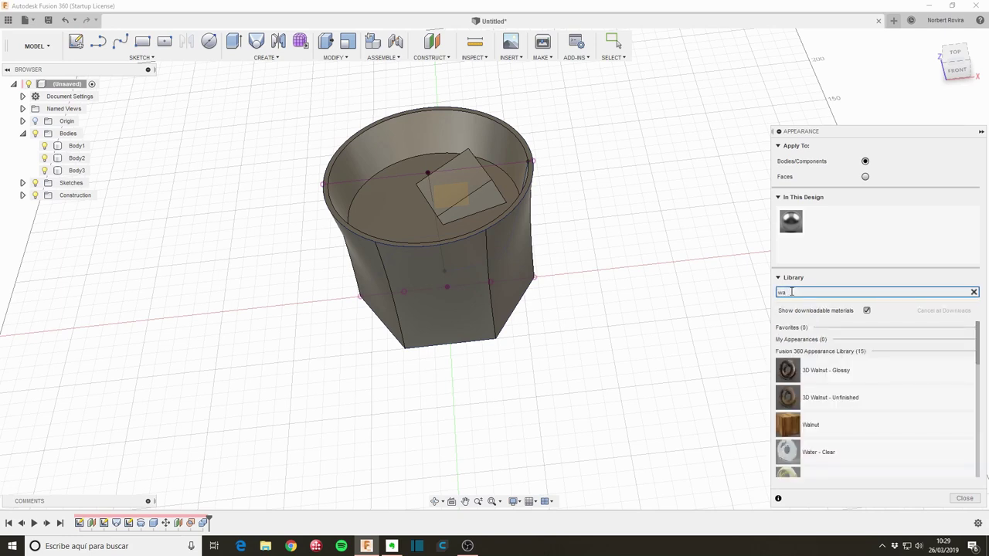
type("t")
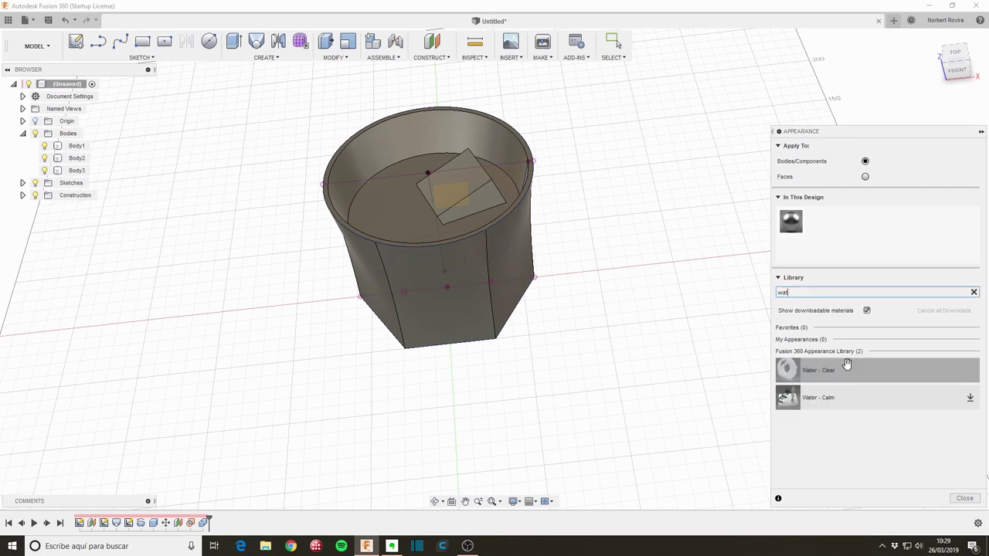
left_click_drag(835, 370, 436, 254)
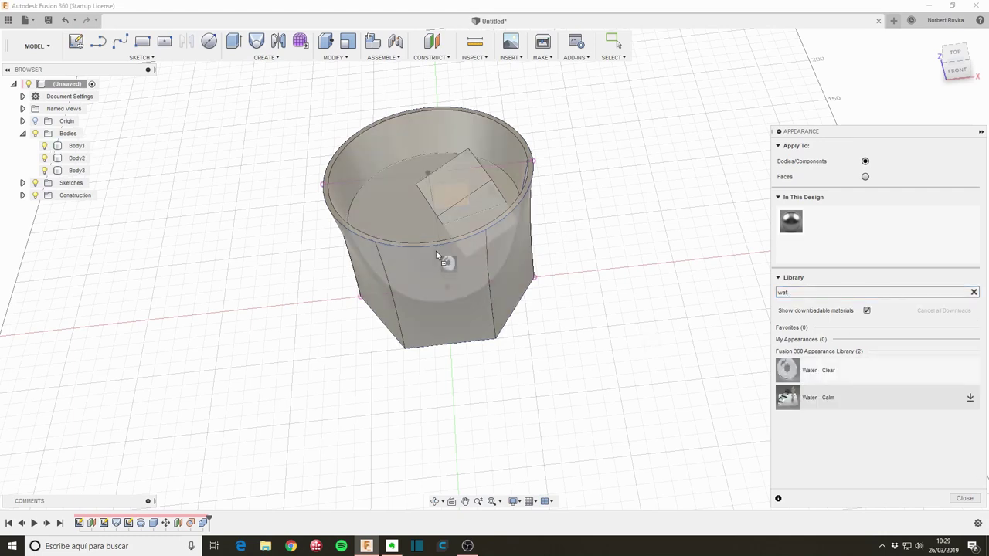
left_click_drag(408, 222, 409, 223)
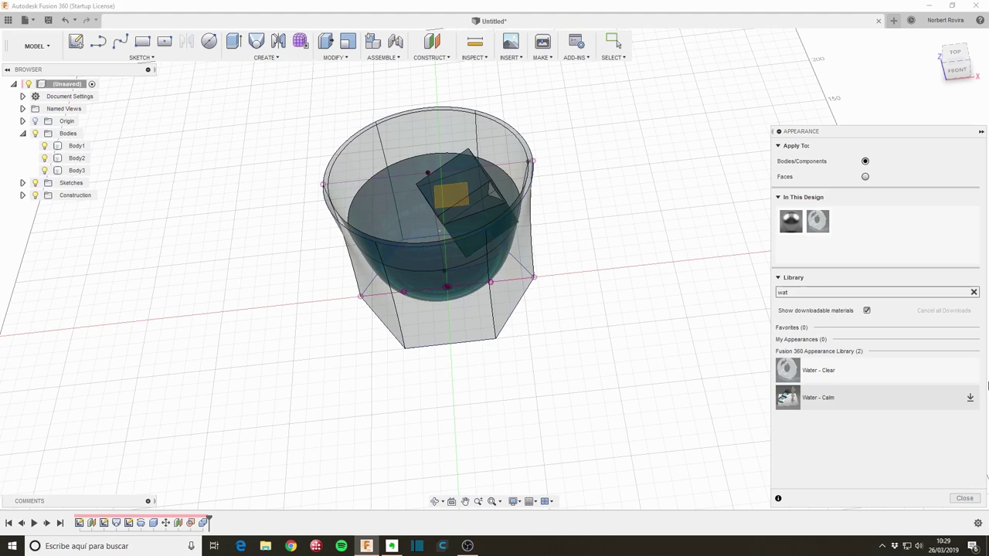
left_click(799, 290)
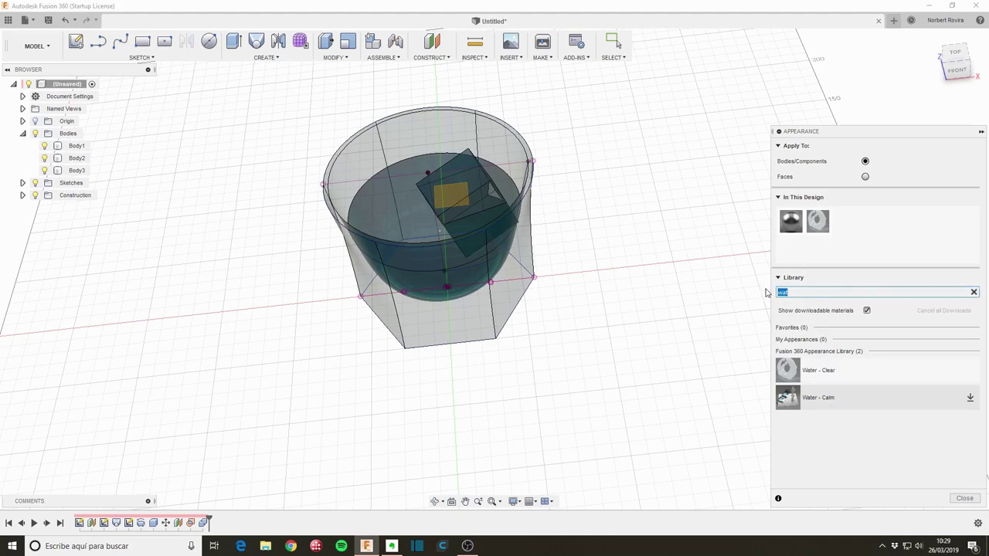
- Search for glass appearances and apply Glass - Light Color (Blue) to the cup
type("ice")
left_click(813, 290)
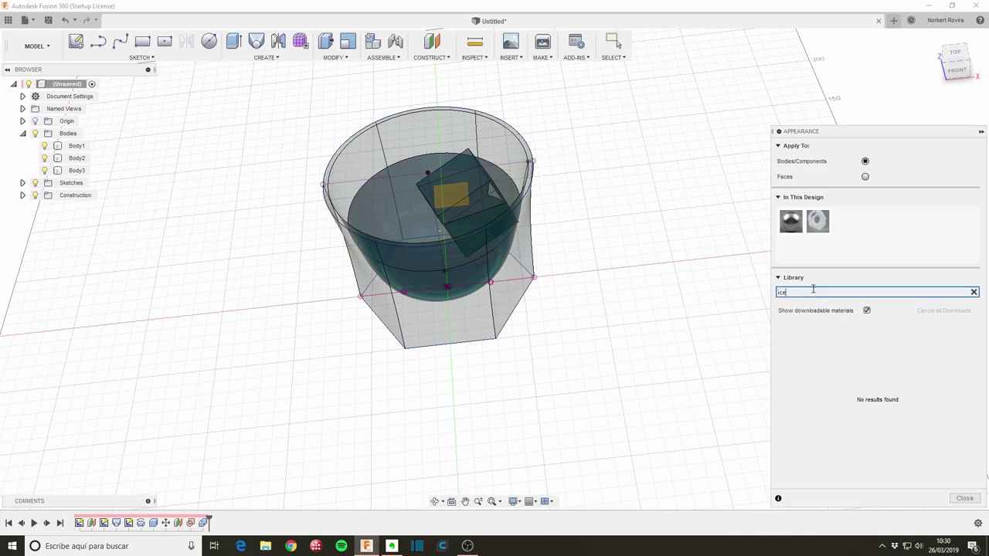
key("BackSpace")
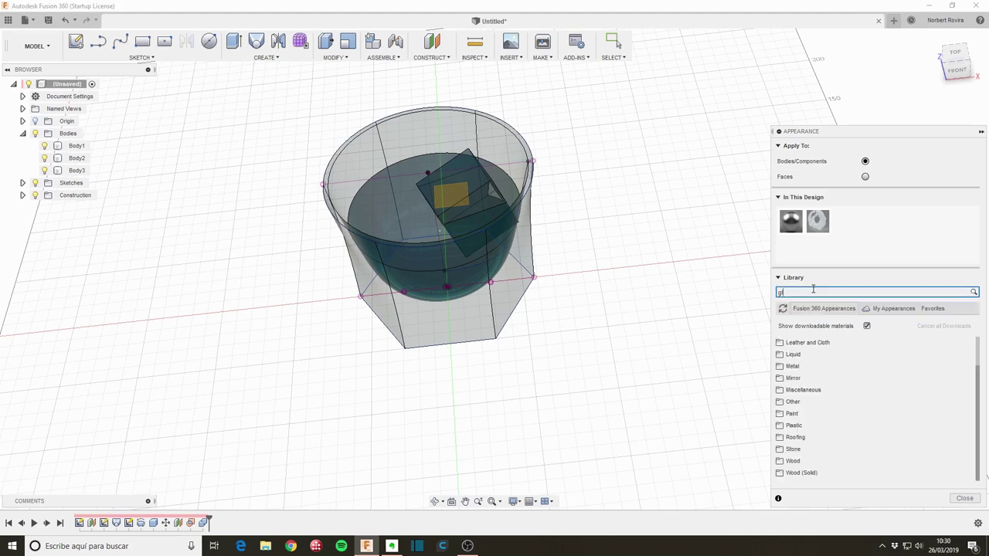
type("las")
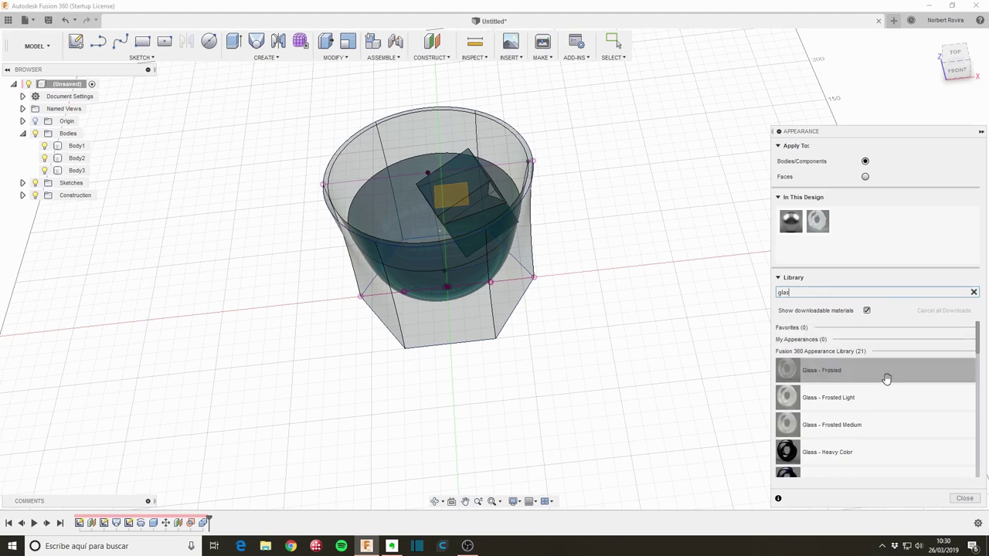
scroll(894, 410, "down", 1)
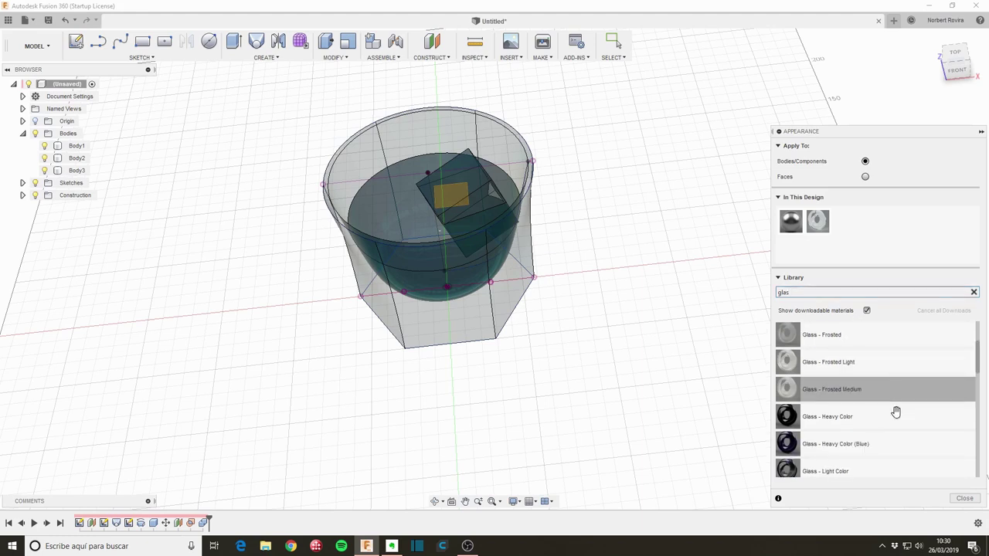
scroll(856, 415, "down", 2)
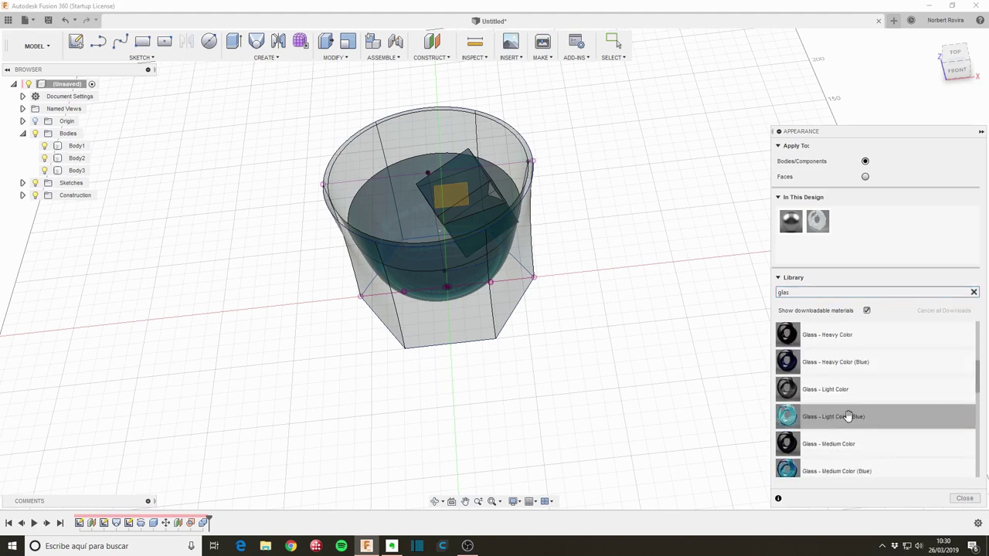
left_click_drag(849, 417, 492, 337)
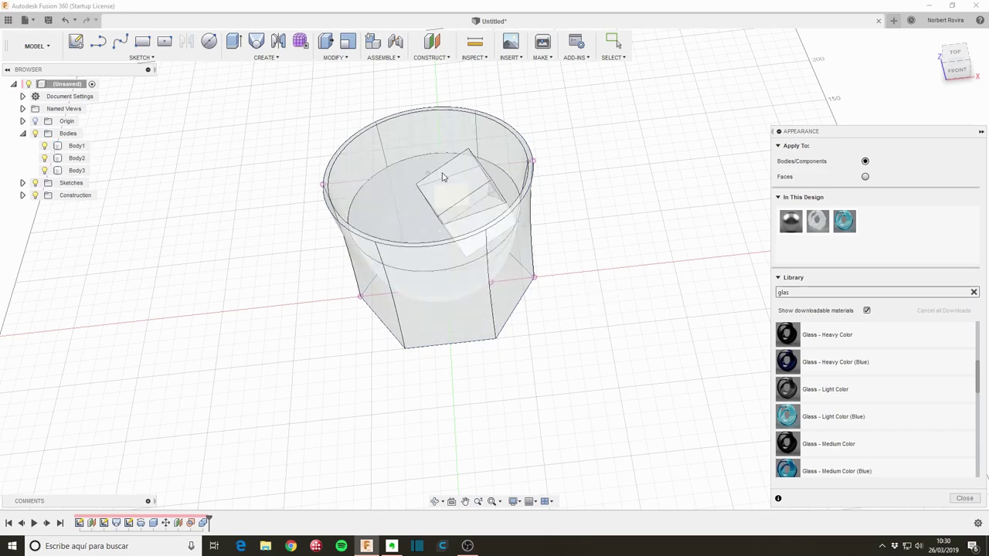
- Apply Glass (Clear) to the ice cube and close the Appearance panel
scroll(888, 375, "down", 3)
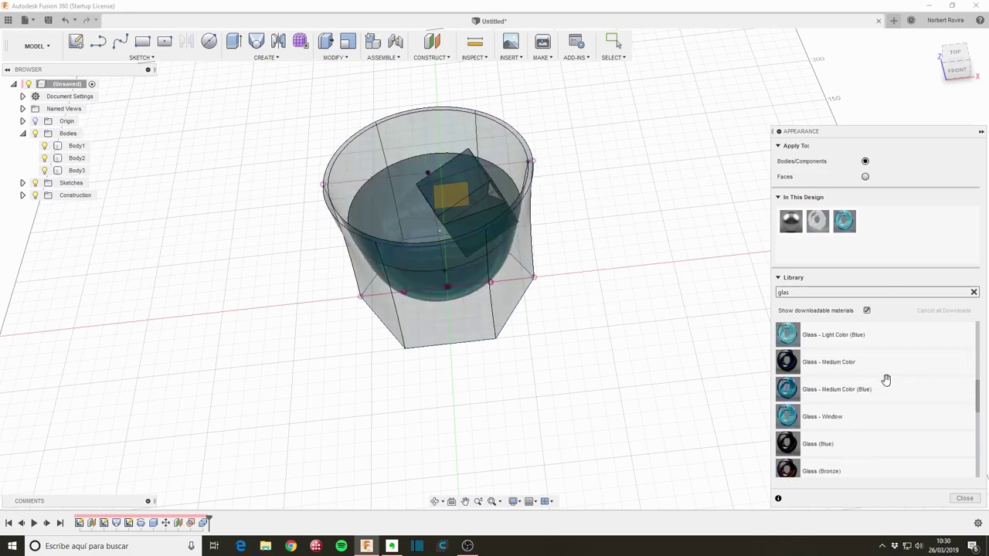
scroll(886, 380, "down", 3)
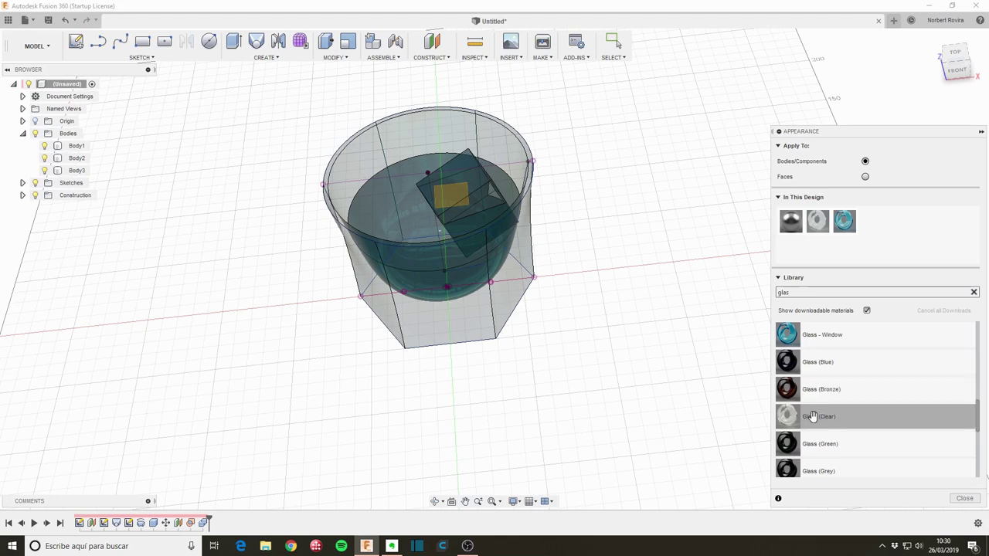
left_click_drag(829, 416, 80, 158)
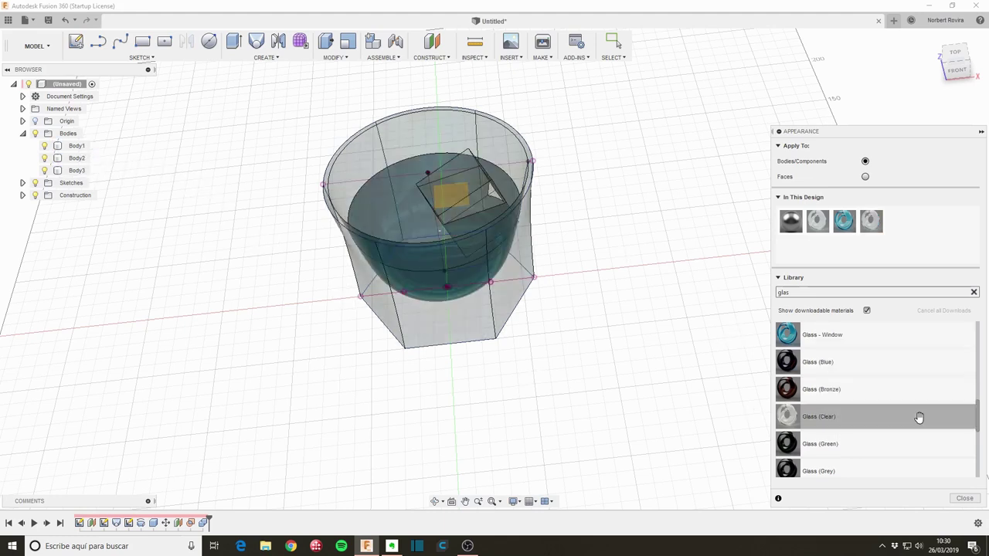
left_click(964, 499)
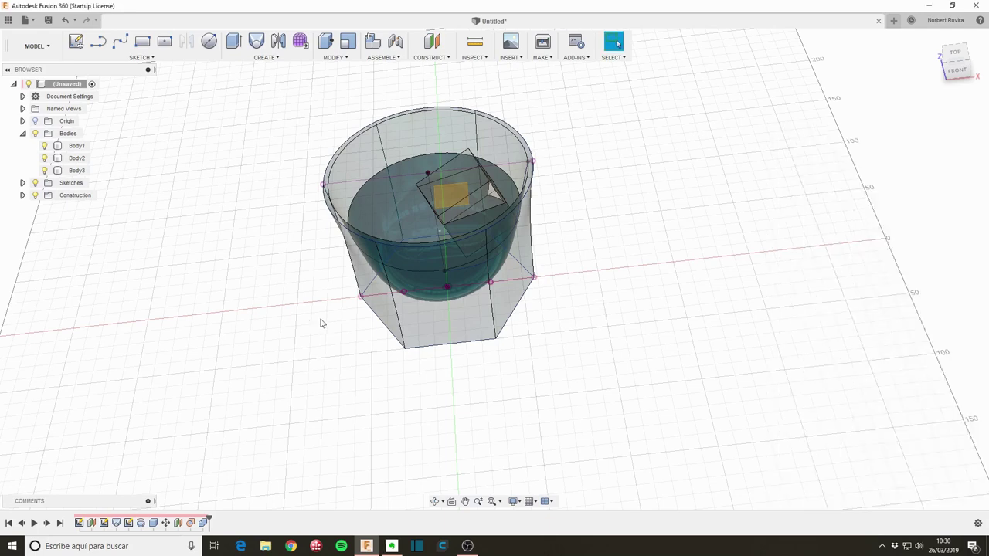
- Switch to the Render workspace and orbit to a front view of the glass
mouse_move(566, 390)
middle_mouse_down("shift")
mouse_move(541, 386)
mouse_move(539, 367)
middle_mouse_up("shift")
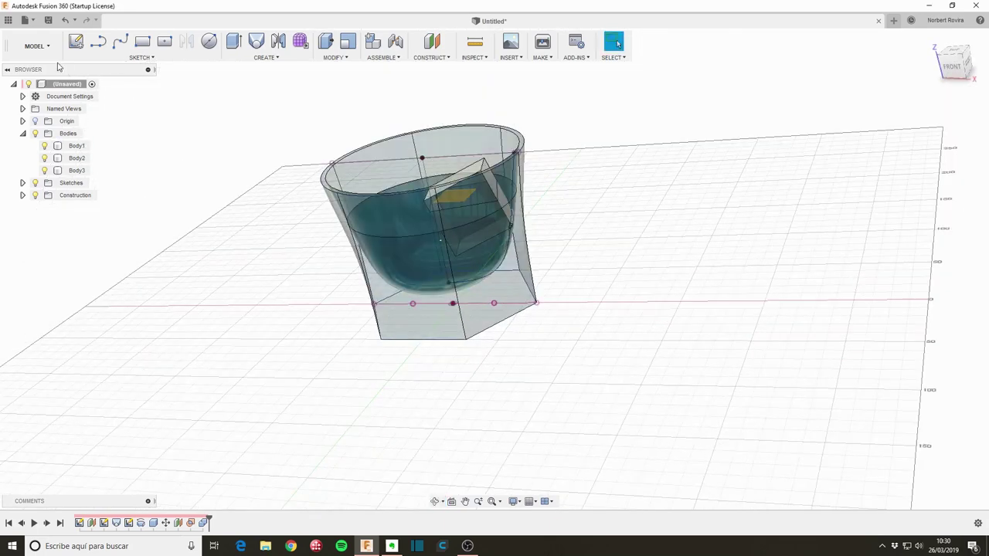
left_click(37, 46)
left_click(43, 125)
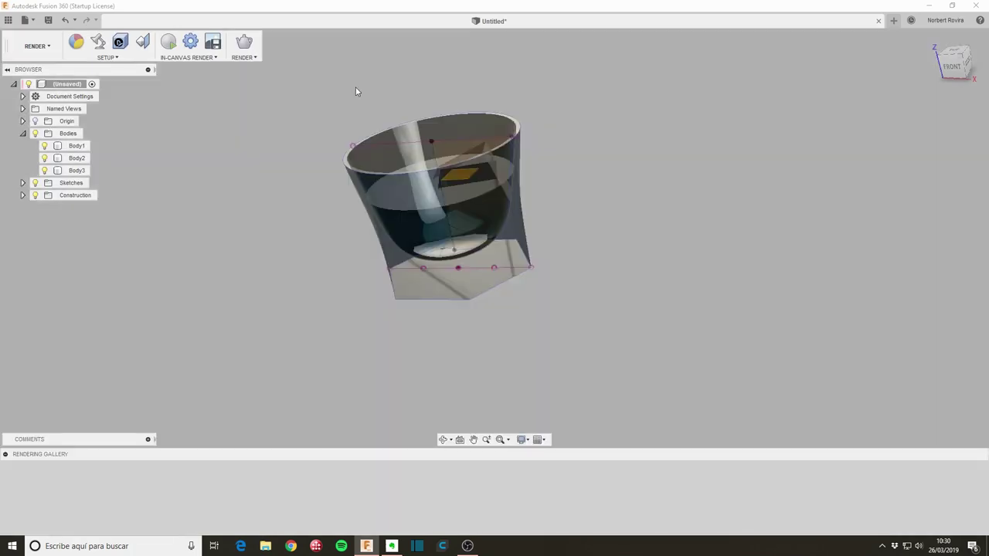
mouse_move(584, 199)
middle_mouse_down("shift")
mouse_move(598, 236)
mouse_move(576, 192)
mouse_move(549, 186)
mouse_move(597, 195)
mouse_move(558, 214)
mouse_move(565, 198)
mouse_move(355, 202)
middle_mouse_up("shift")
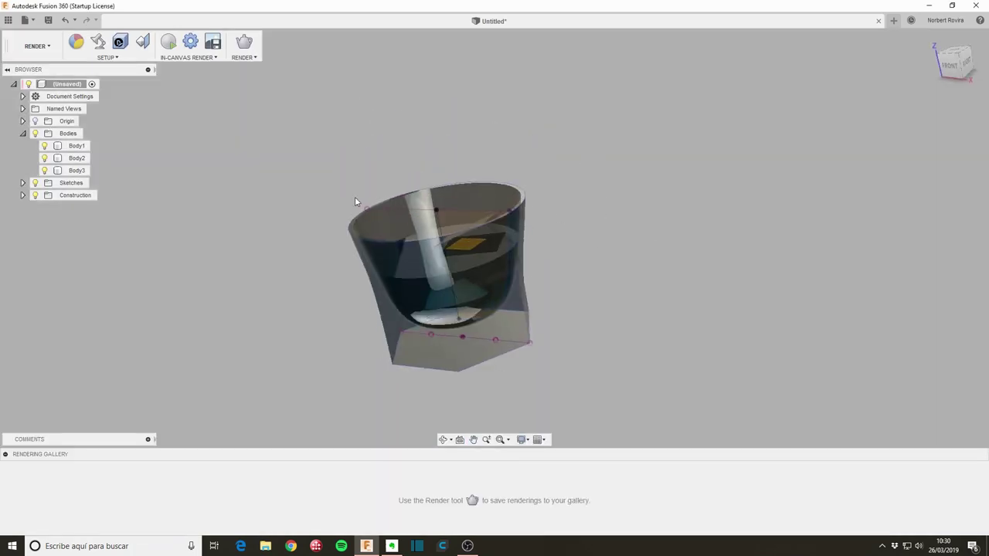
- Give the cup body Body1 a fixed dielectric priority of 1
left_click(85, 147)
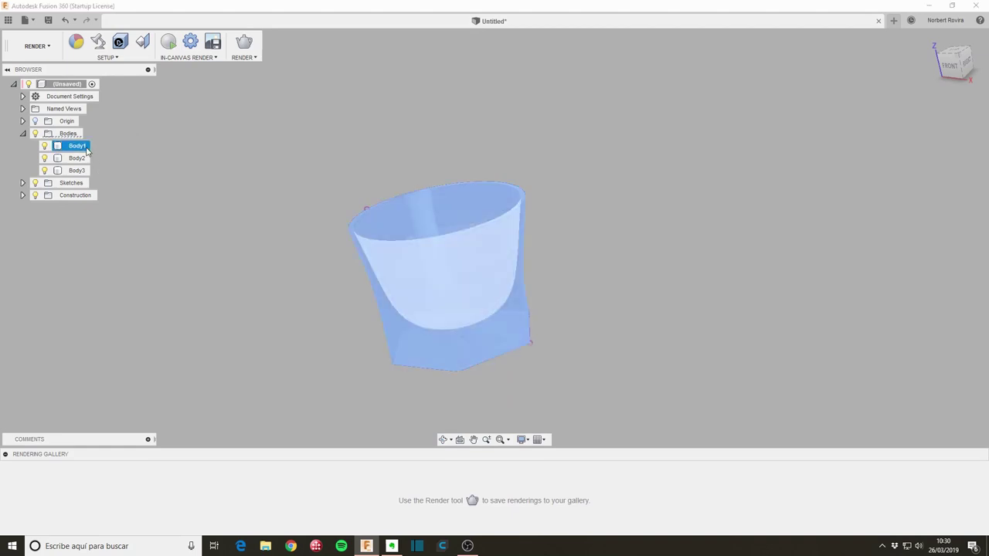
right_click(87, 150)
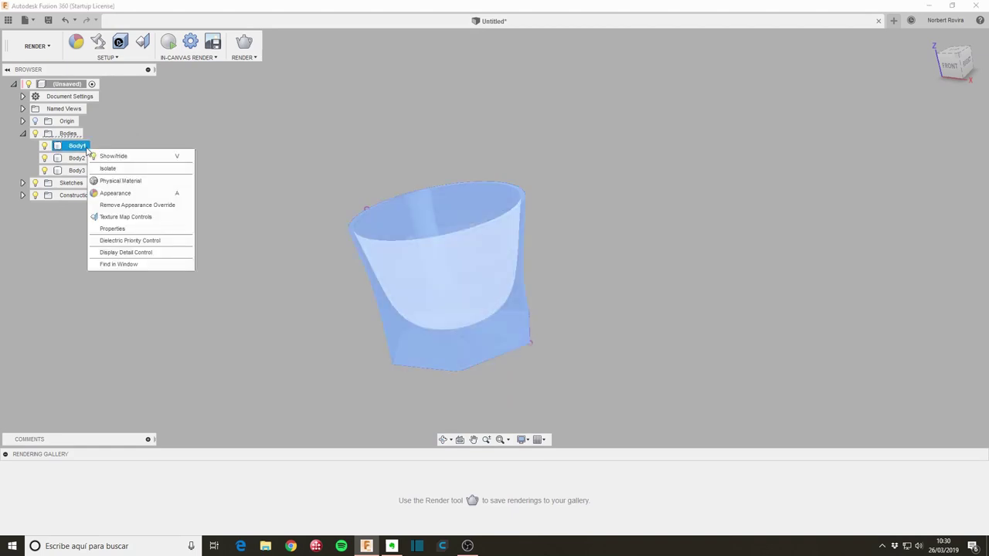
left_click(157, 240)
left_click(899, 177)
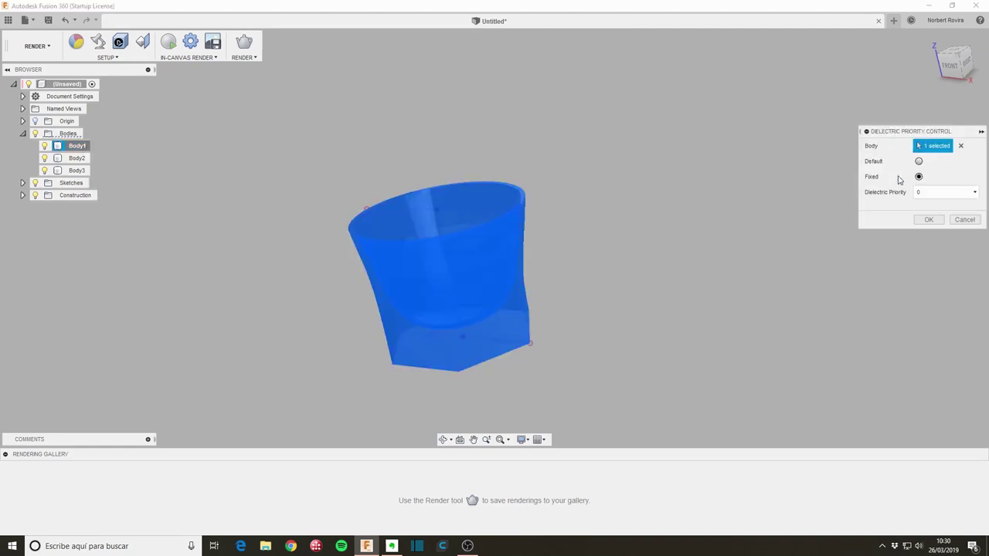
left_click(962, 194)
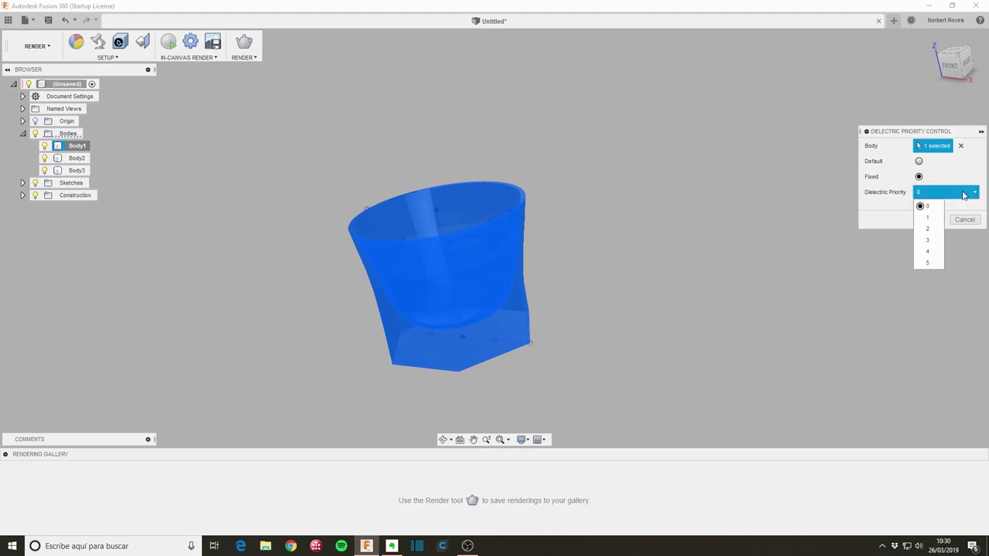
left_click(929, 219)
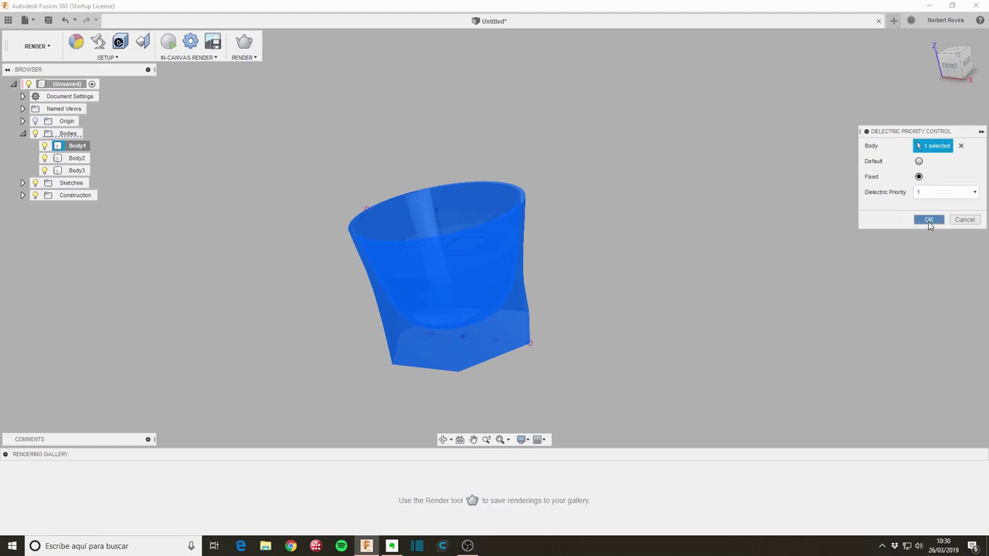
left_click(929, 219)
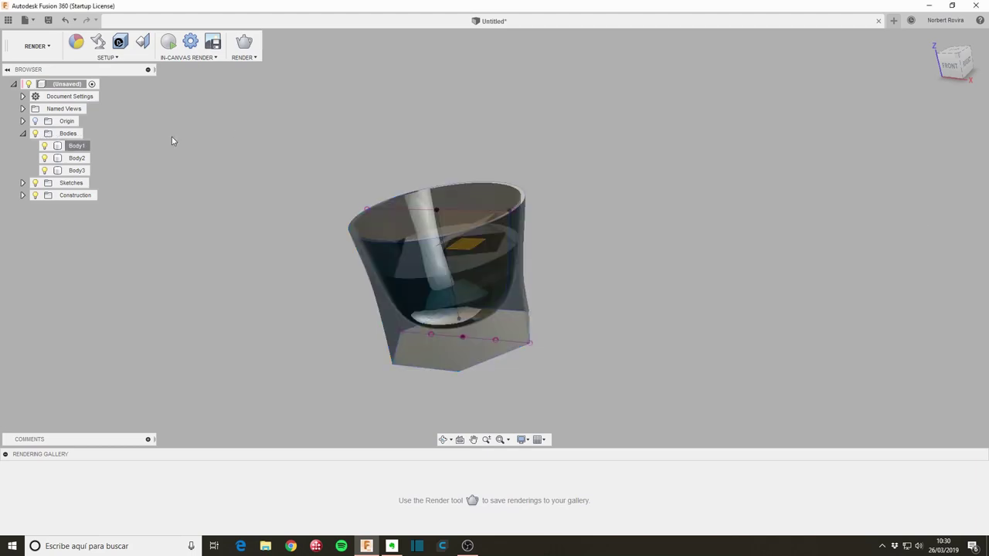
- Give the ice cube body Body2 a fixed dielectric priority of 2
left_click(75, 158)
right_click(77, 159)
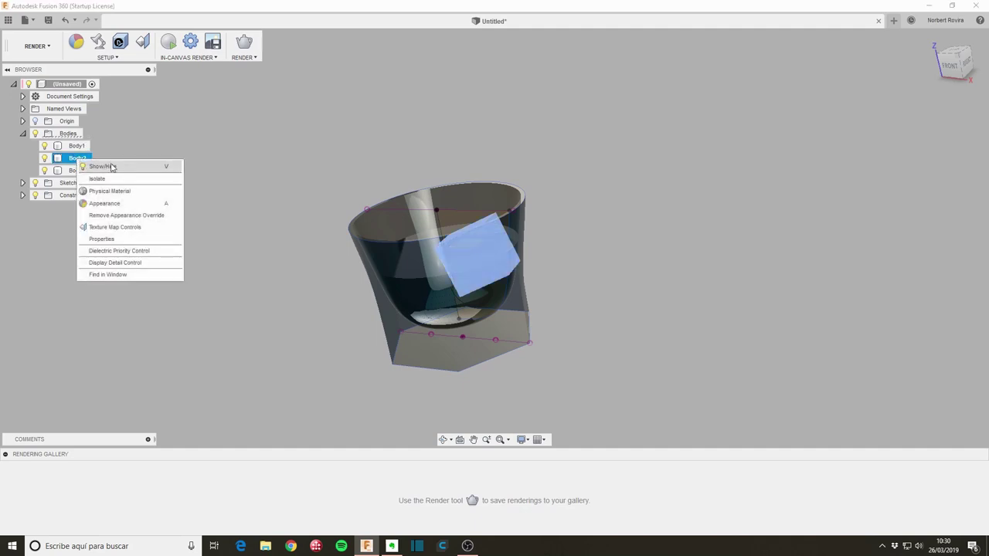
left_click(142, 254)
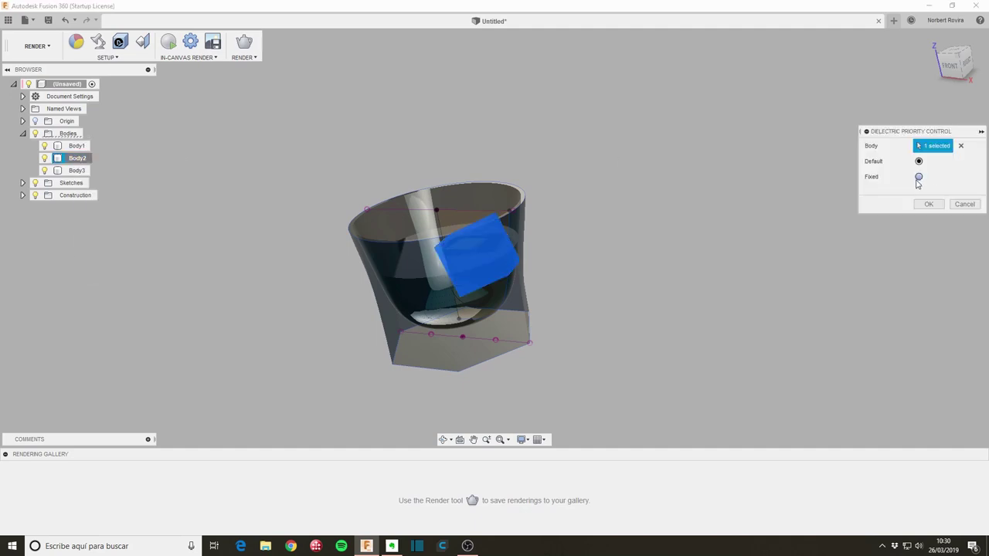
left_click(919, 176)
left_click(931, 192)
left_click(942, 228)
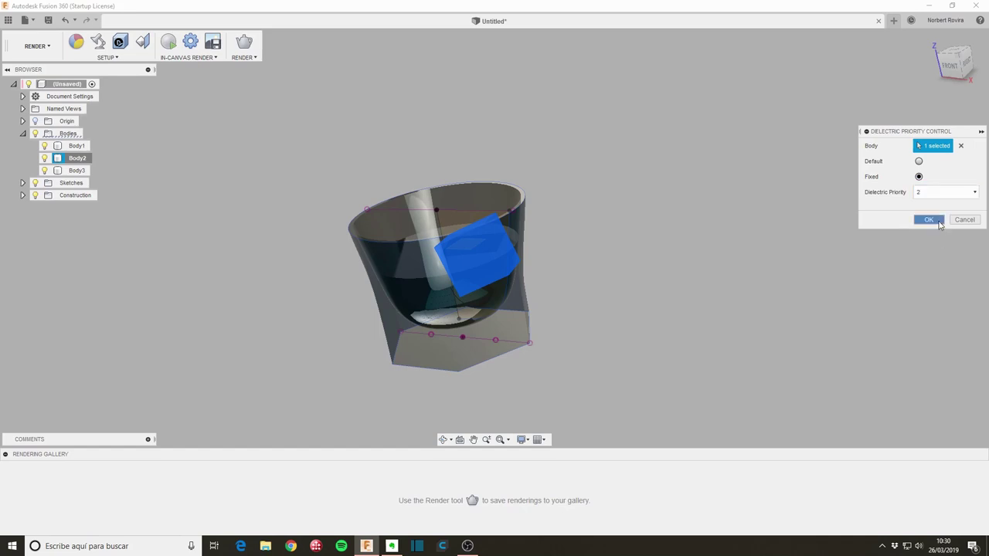
left_click(942, 220)
- Give the water body Body3 a fixed dielectric priority of 3
right_click(78, 173)
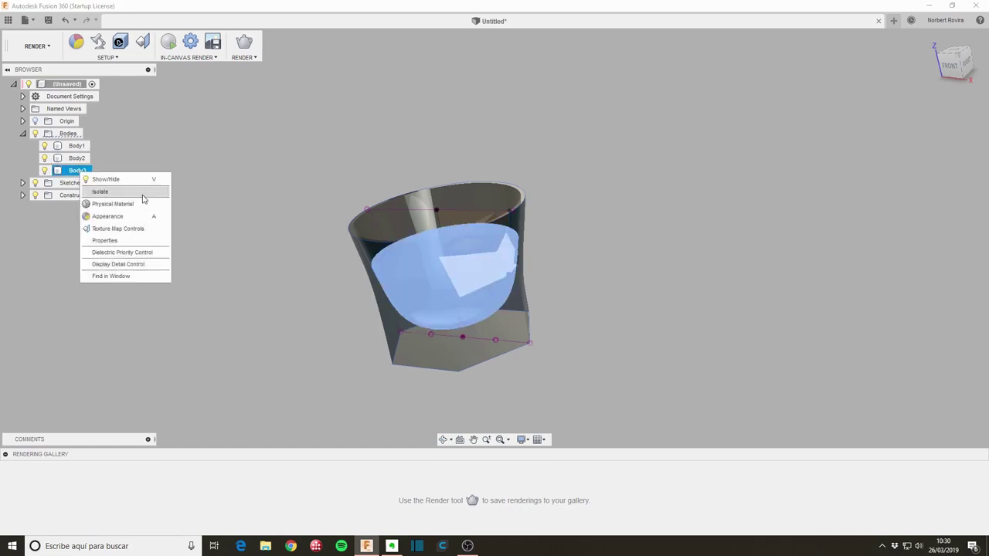
left_click(141, 252)
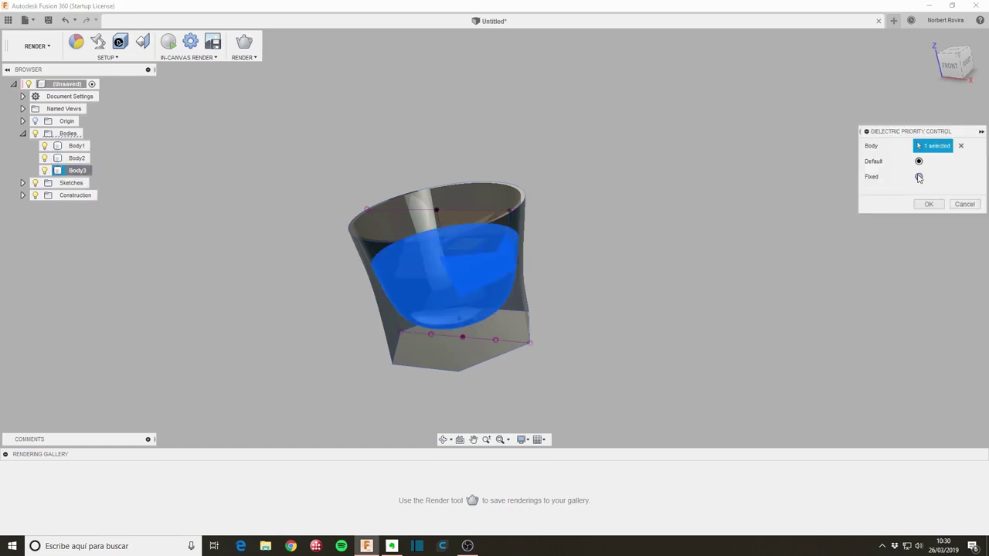
left_click(919, 176)
left_click(946, 192)
left_click(928, 240)
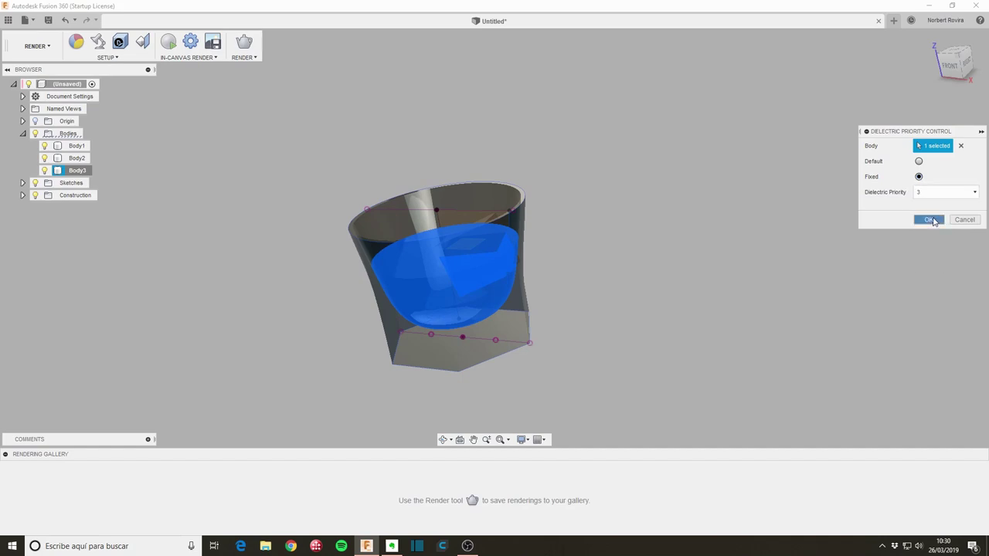
left_click(931, 219)
mouse_move(657, 282)
middle_mouse_down("shift")
mouse_move(640, 338)
mouse_move(628, 340)
middle_mouse_up("shift")
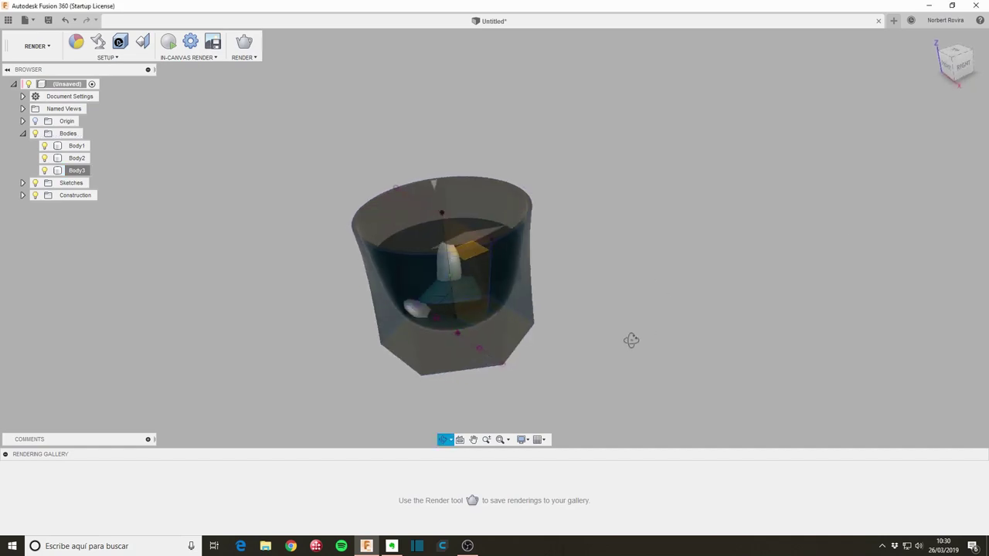
- Start an in-canvas render of the glass of water with ice
left_click(168, 42)
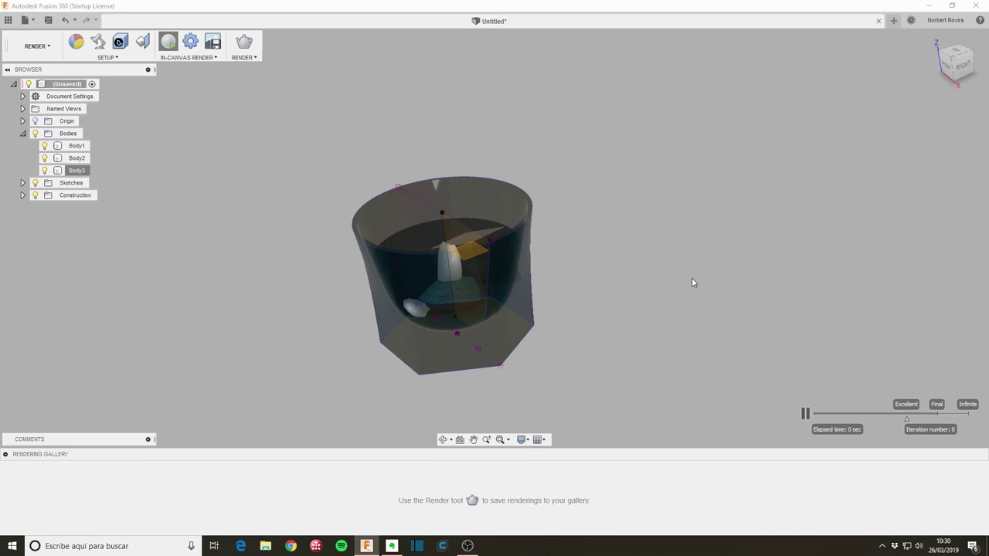